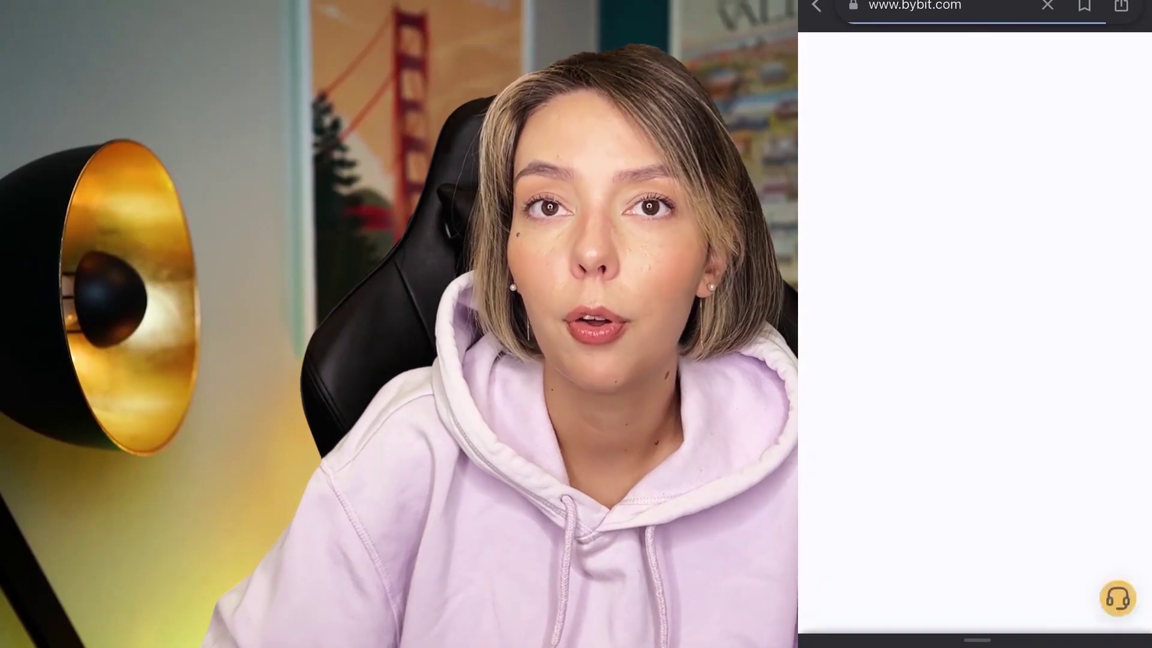
# Enter the new account's e-mail address and a first password in Bybit's sign-up form.
pyautogui.click(960, 226)
pyautogui.click(905, 285)
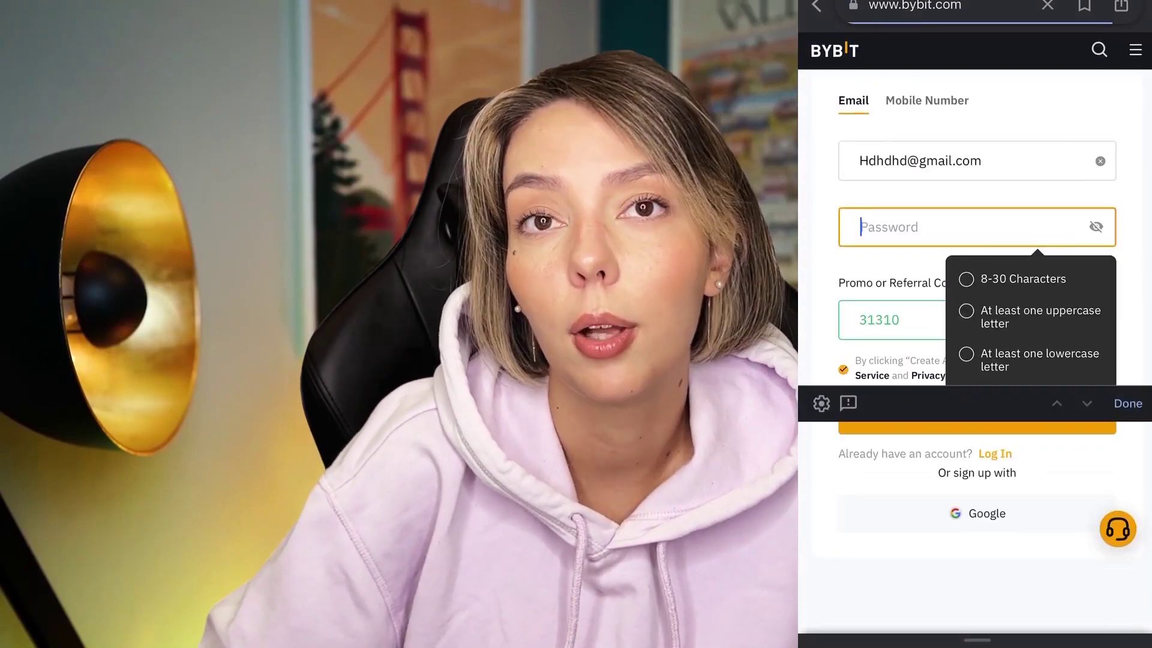
pyautogui.click(1128, 403)
# Add a digit to the password so it meets every listed requirement.
pyautogui.click(960, 227)
pyautogui.write('1')
pyautogui.click(1124, 601)
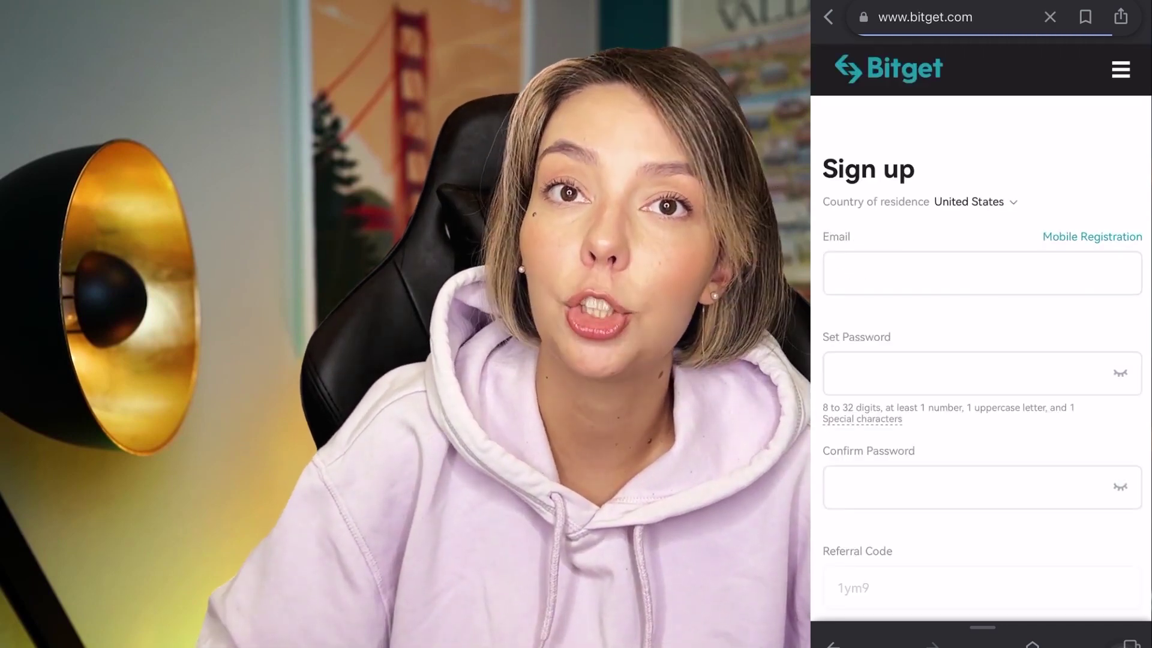
# Scroll Bitget's sign-up page down to the $50 futures coupon and $4,000 first-deposit bonus.
pyautogui.scroll(-10, 981, 324)
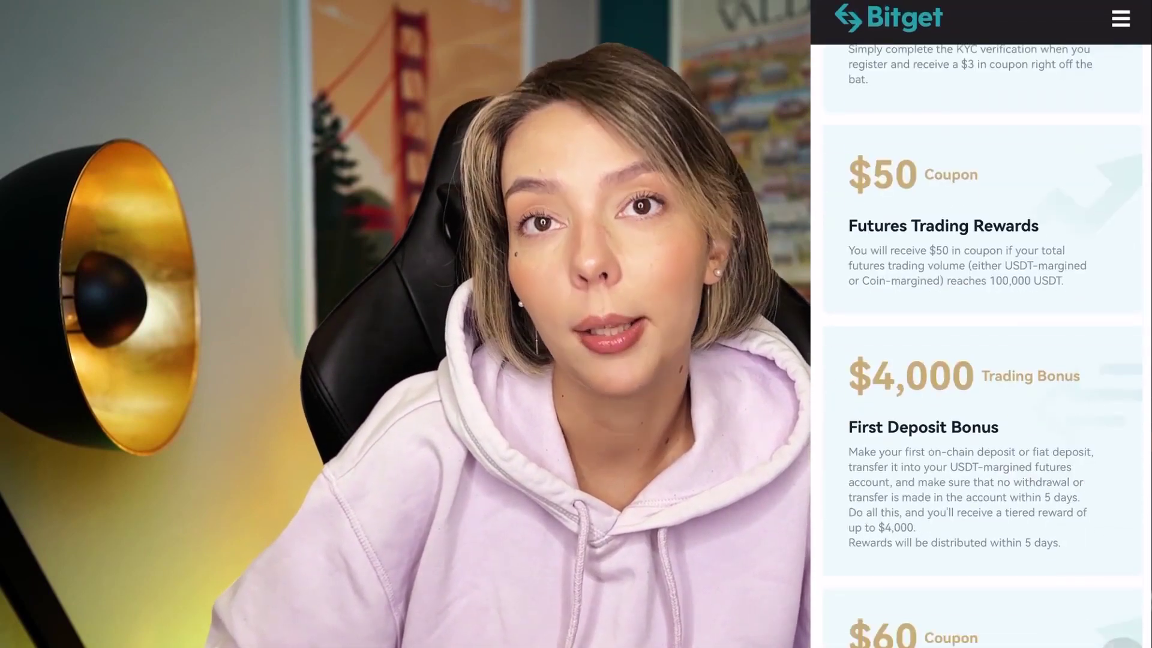
pyautogui.scroll(-10, 981, 324)
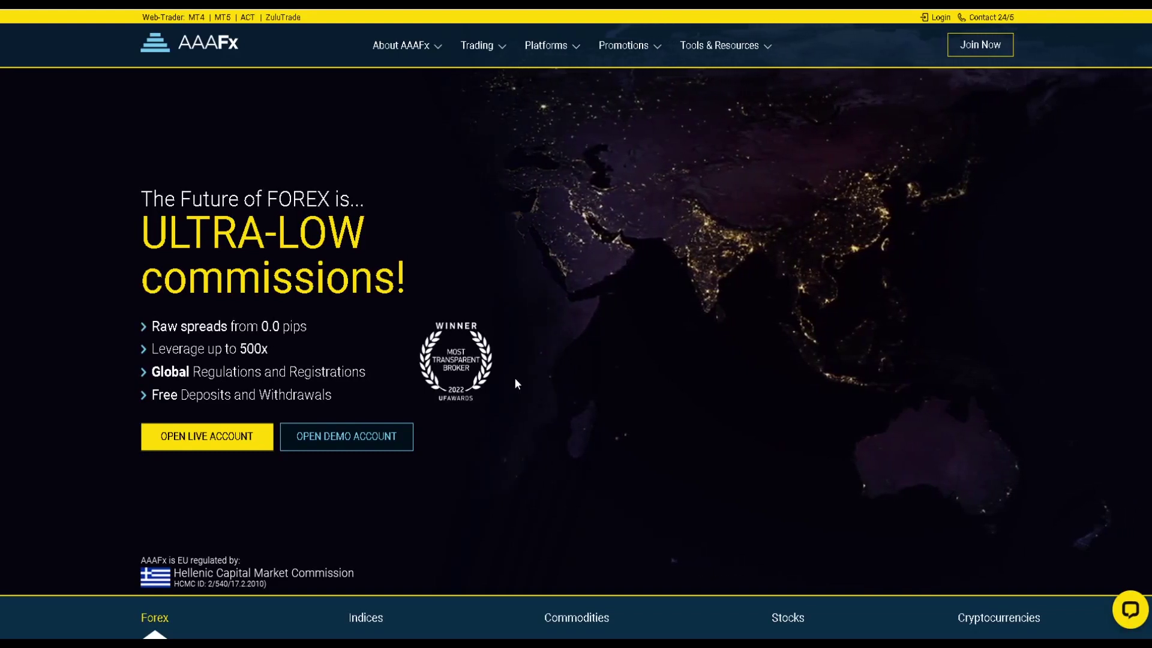
# Scroll through the AAAFx home page and back up.
pyautogui.scroll(-8, 515, 381)
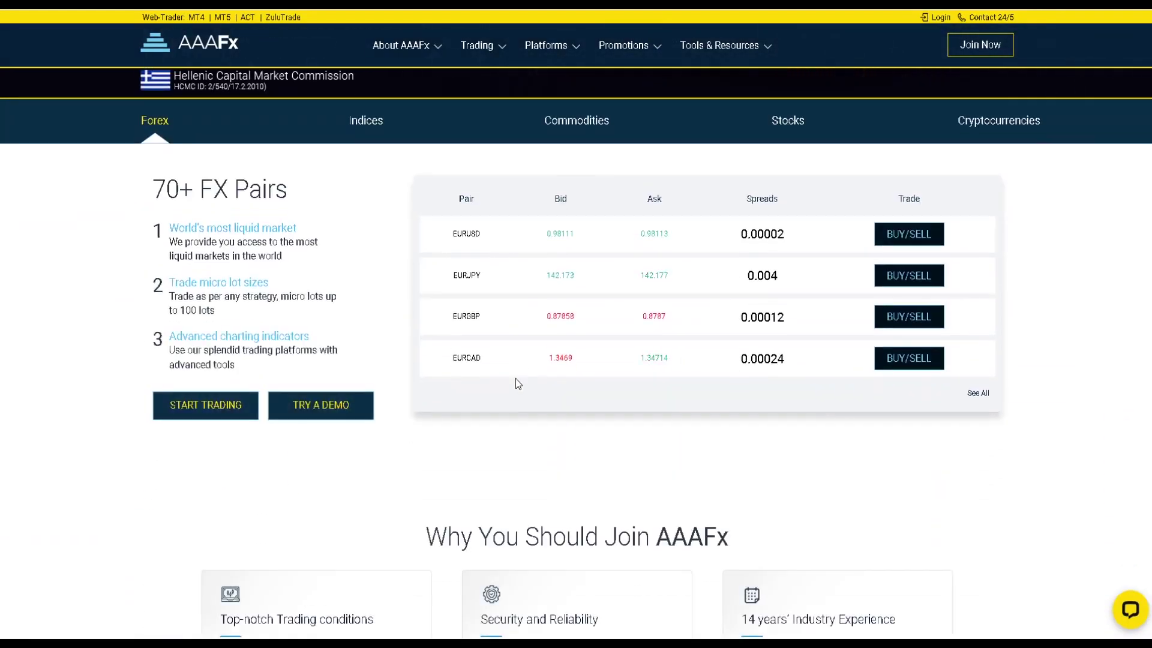
pyautogui.scroll(-15, 518, 383)
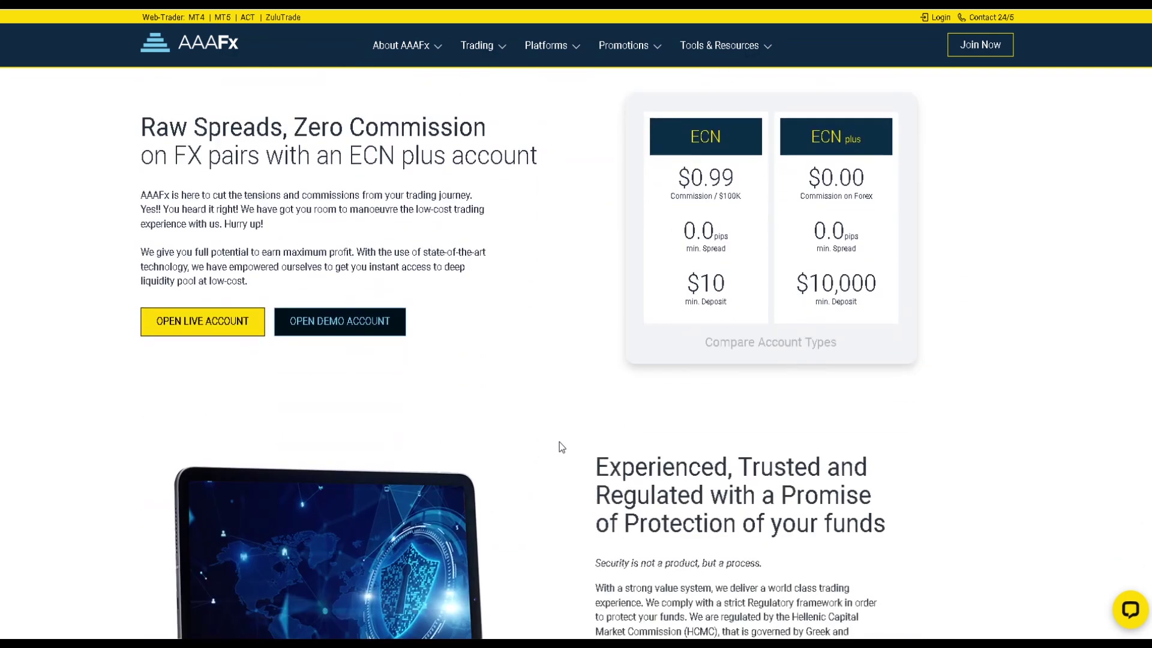
pyautogui.scroll(-12, 560, 444)
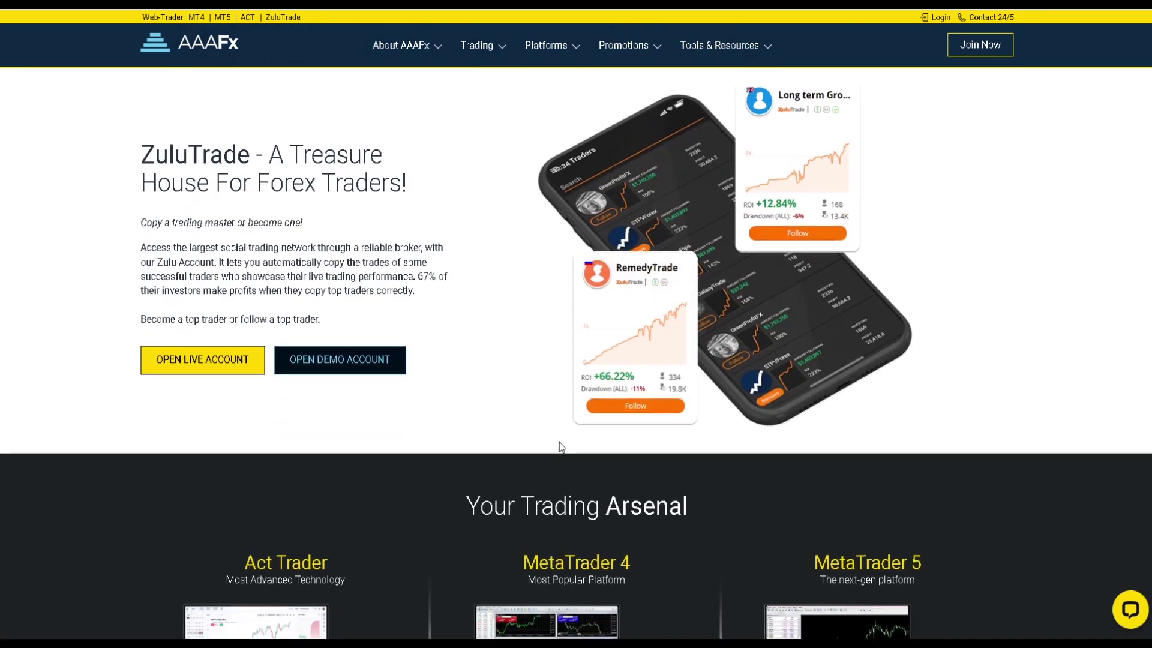
pyautogui.scroll(-12, 559, 447)
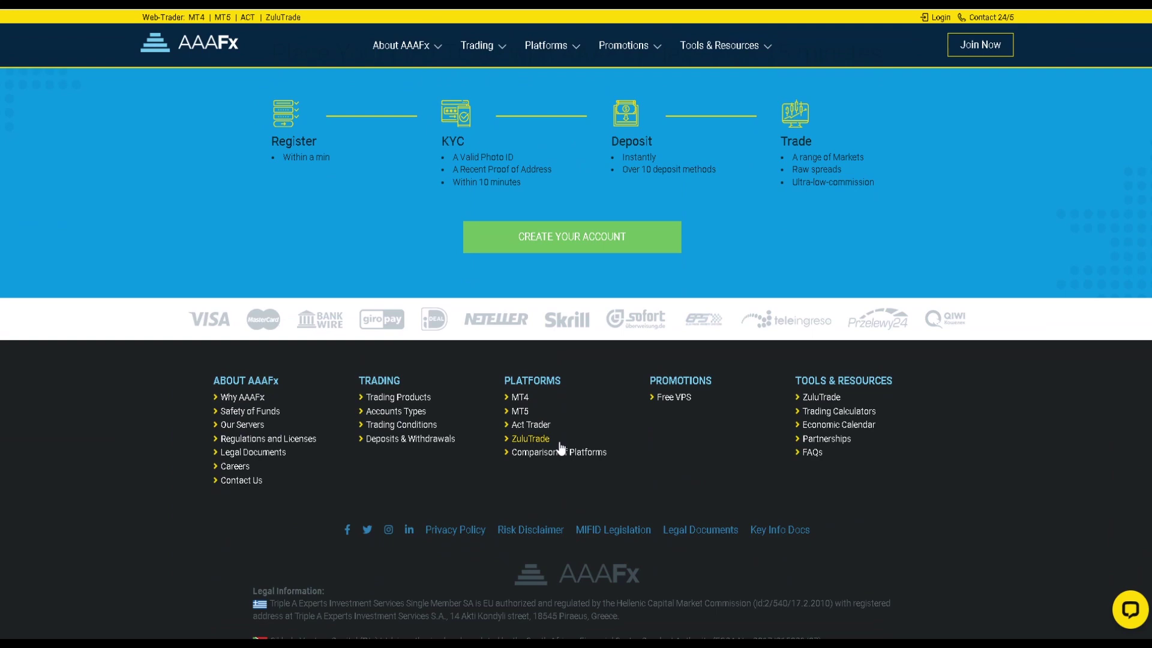
pyautogui.scroll(20, 559, 444)
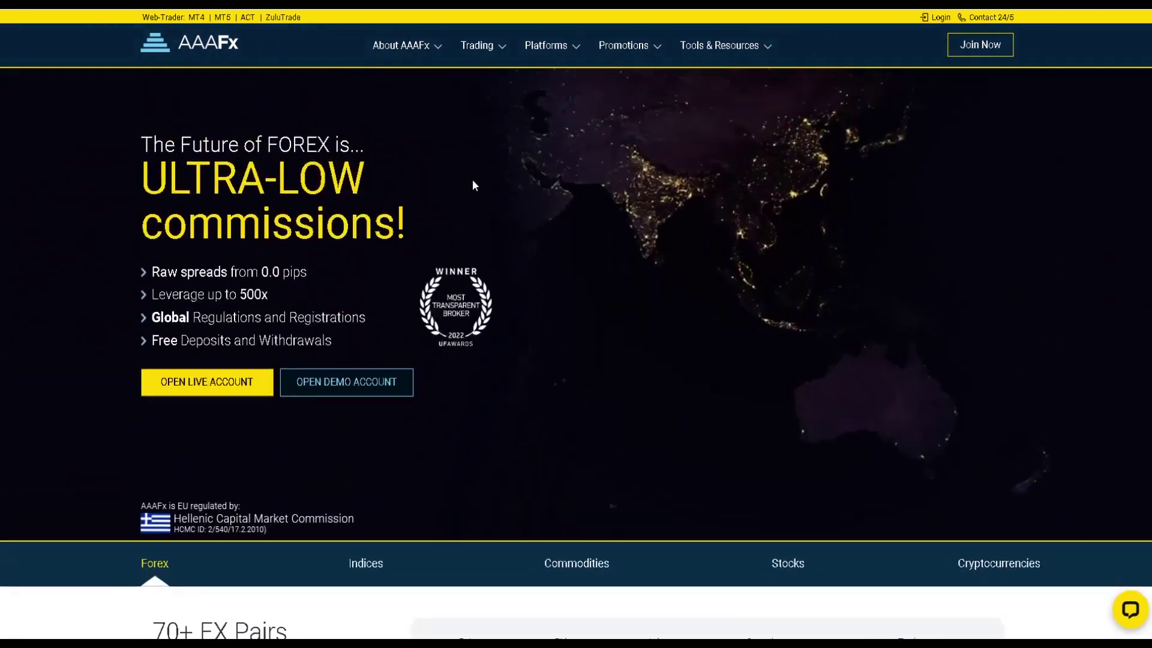
# Open Trading Products and review the Forex page down to Negative Balance Protection.
pyautogui.moveTo(502, 55)
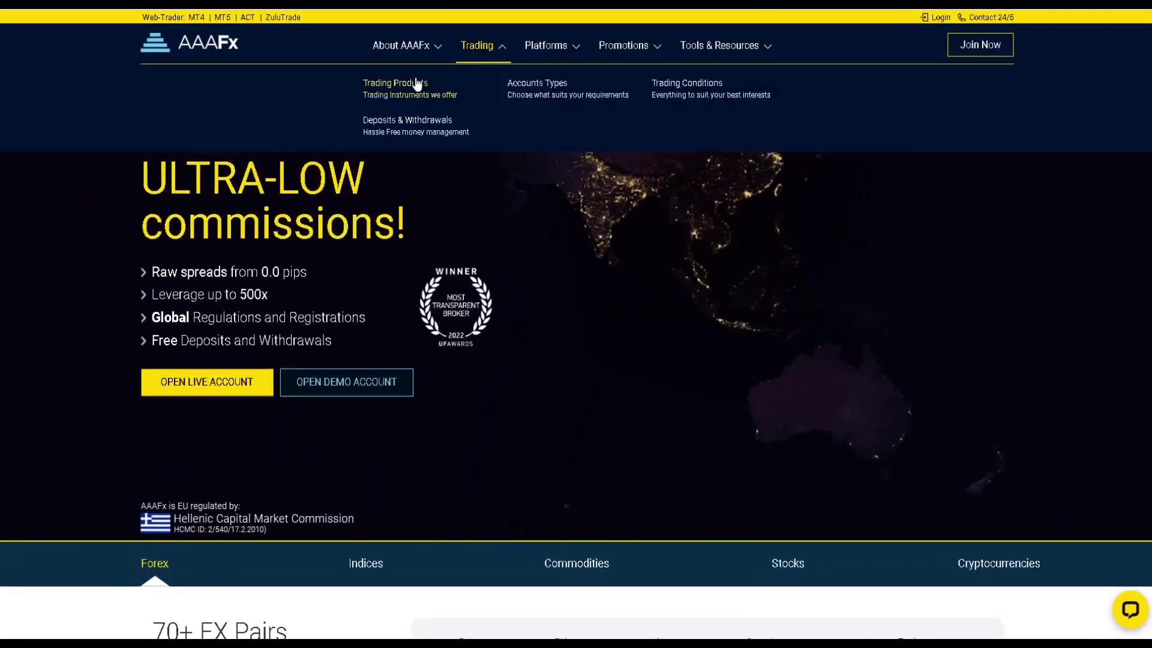
pyautogui.click(417, 84)
pyautogui.scroll(-3, 548, 237)
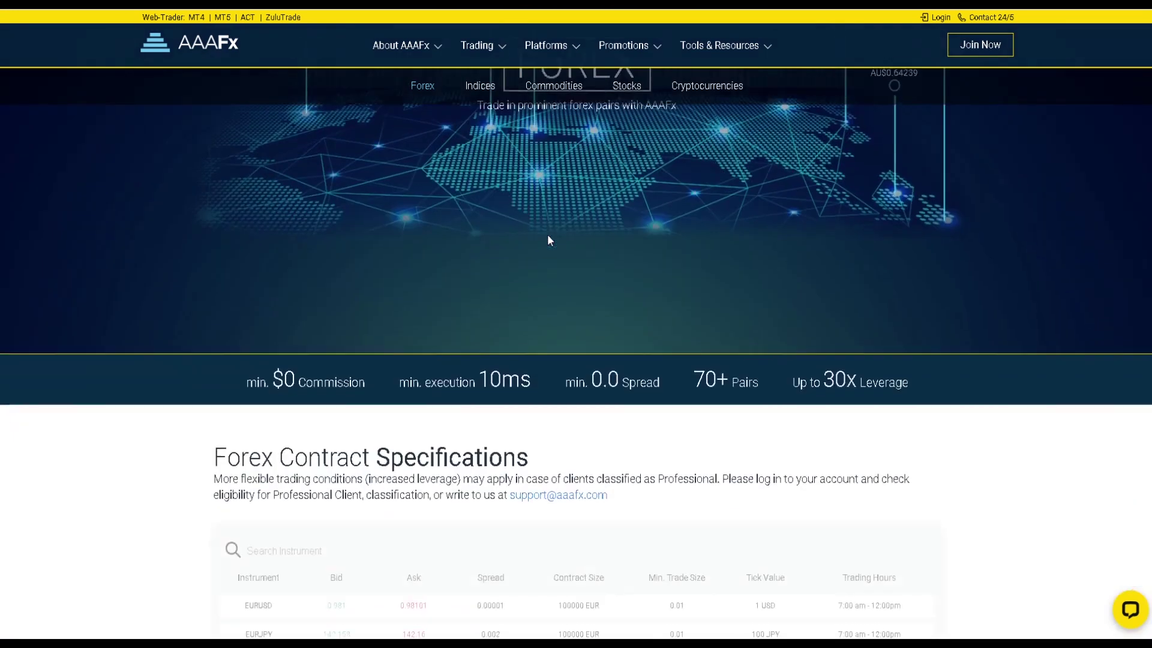
pyautogui.scroll(-12, 547, 236)
pyautogui.scroll(-5, 635, 342)
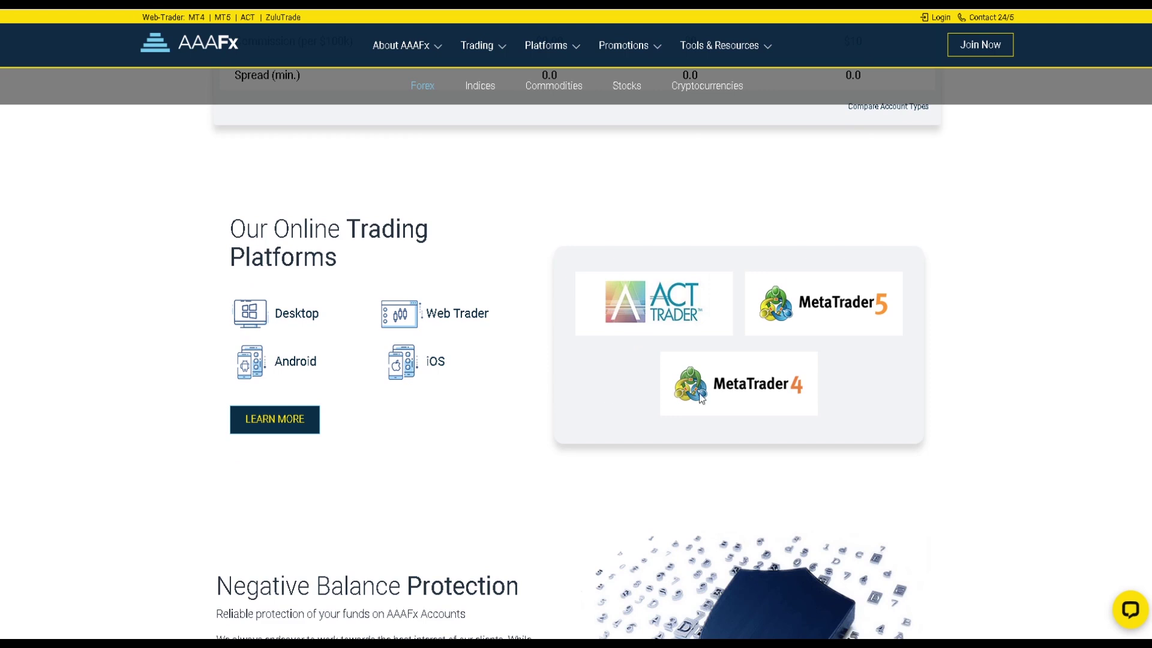
pyautogui.scroll(-6, 522, 428)
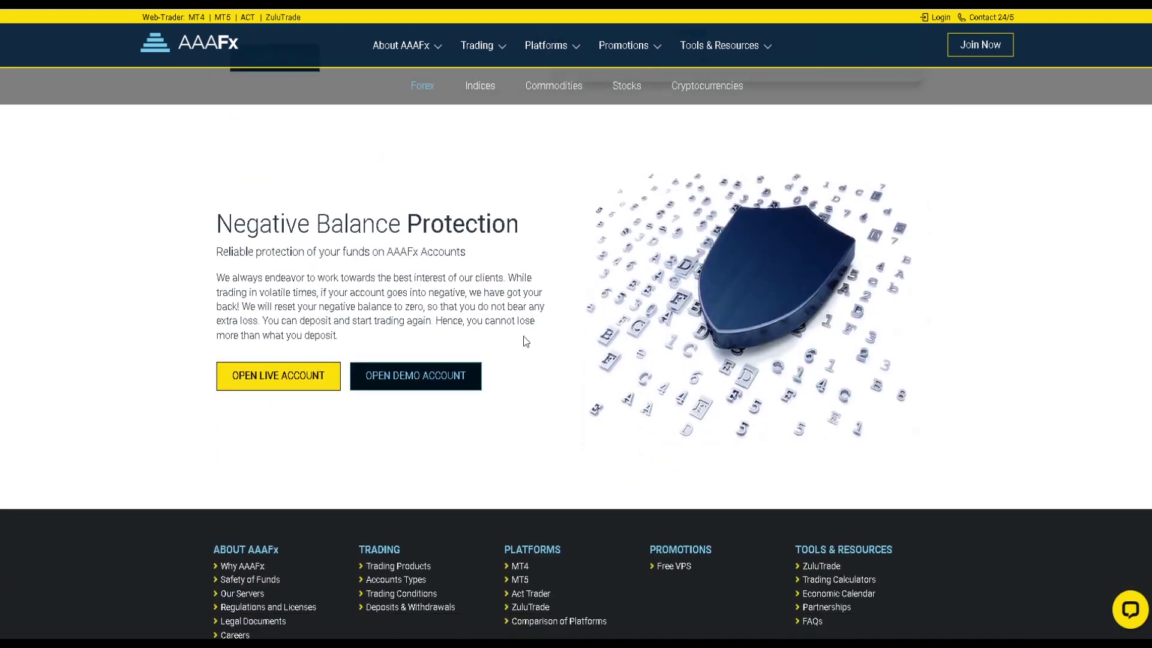
pyautogui.click(478, 46)
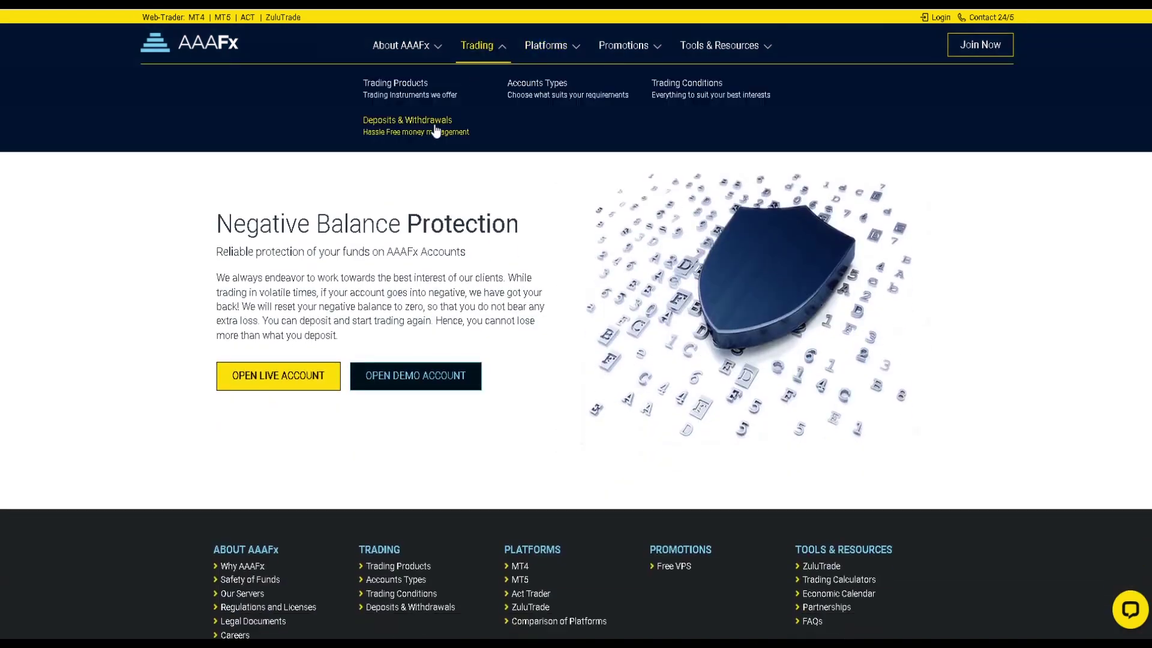
# Open and scroll through the Deposits & Withdrawals page.
pyautogui.click(436, 131)
pyautogui.scroll(-12, 636, 344)
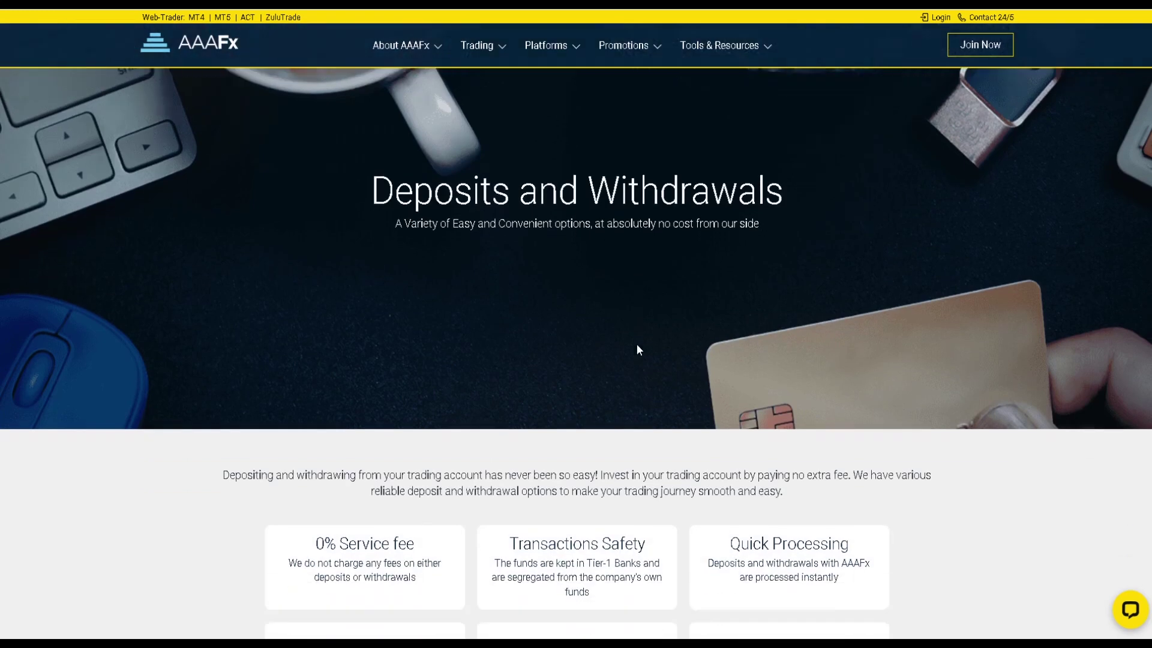
pyautogui.scroll(-15, 636, 344)
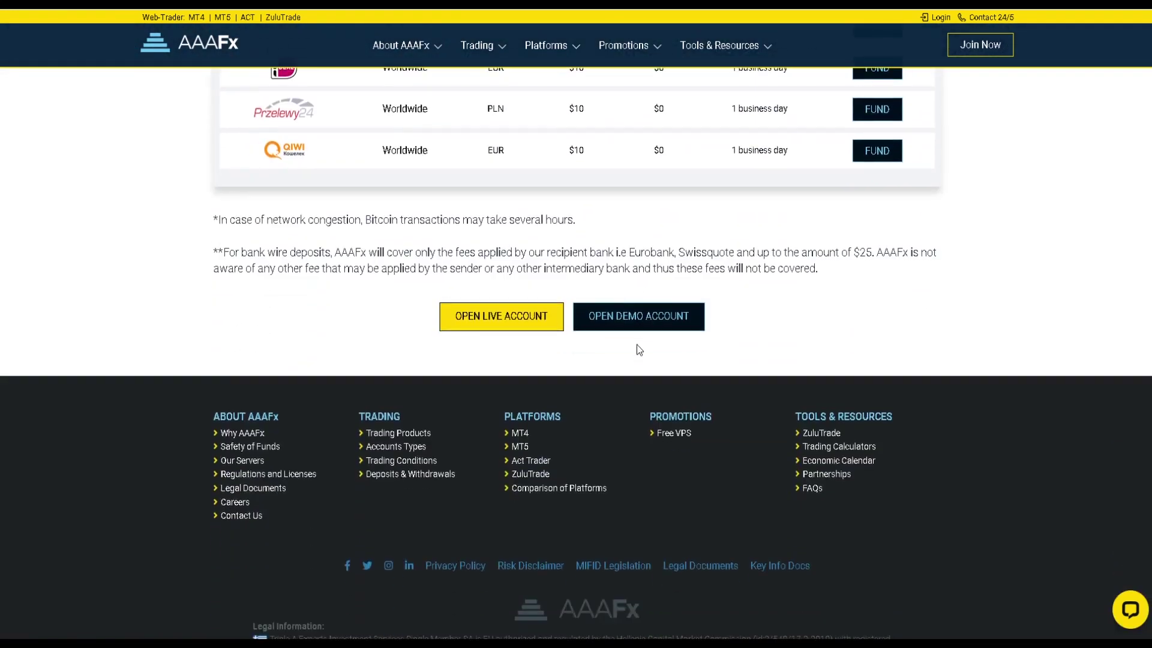
pyautogui.scroll(20, 445, 95)
# Review the Regulations and Licenses page under About AAAFx.
pyautogui.moveTo(408, 46)
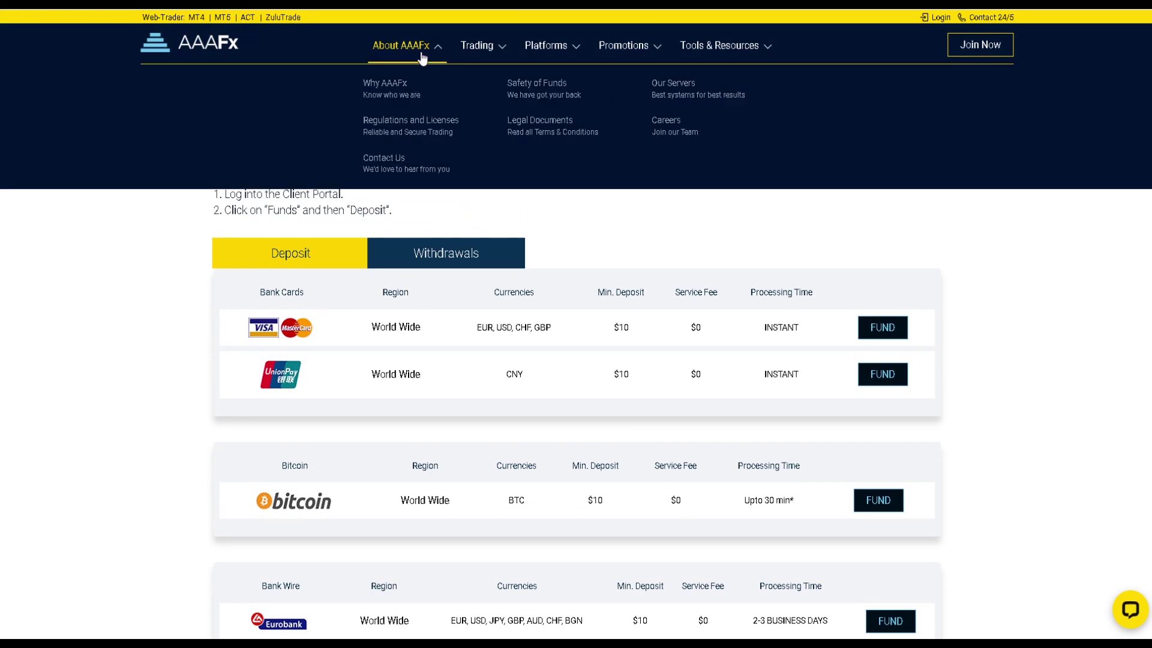
pyautogui.click(415, 131)
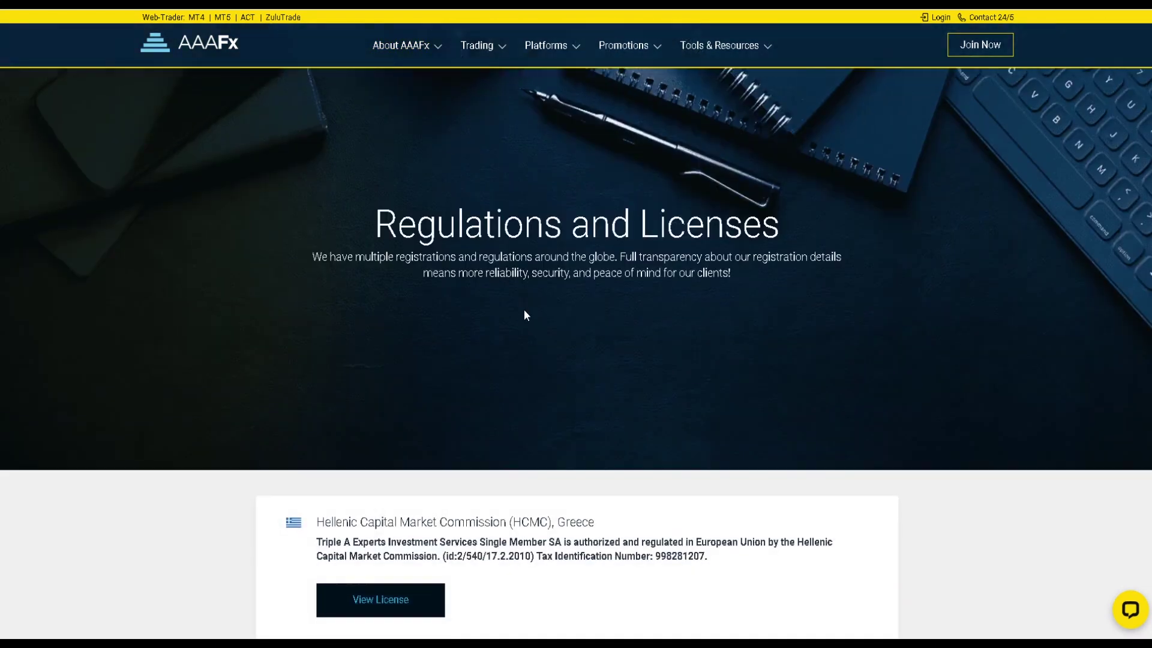
pyautogui.scroll(-20, 525, 312)
pyautogui.scroll(-15, 524, 309)
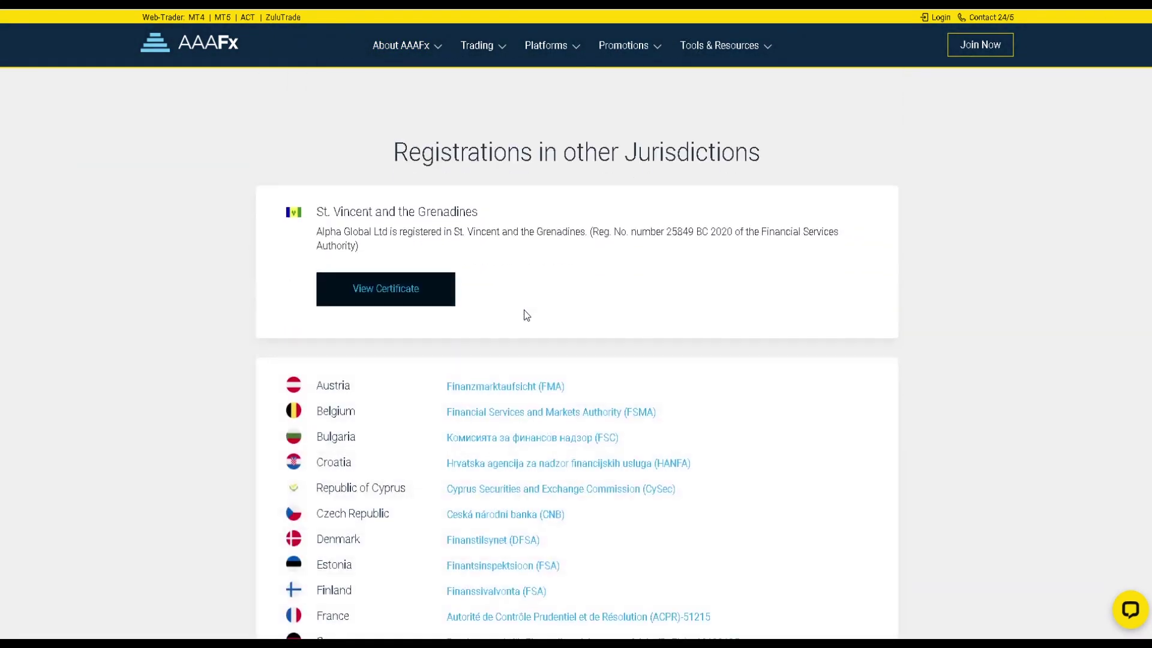
pyautogui.scroll(18, 438, 108)
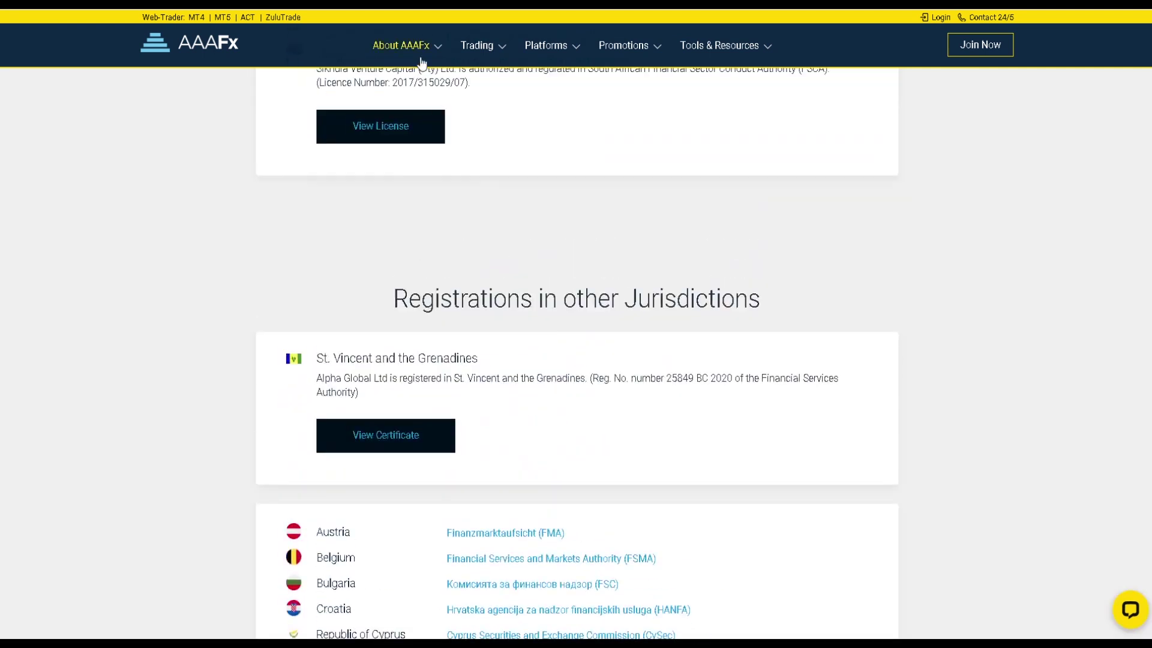
# Review the Comparison of Platforms page under Platforms.
pyautogui.moveTo(420, 60)
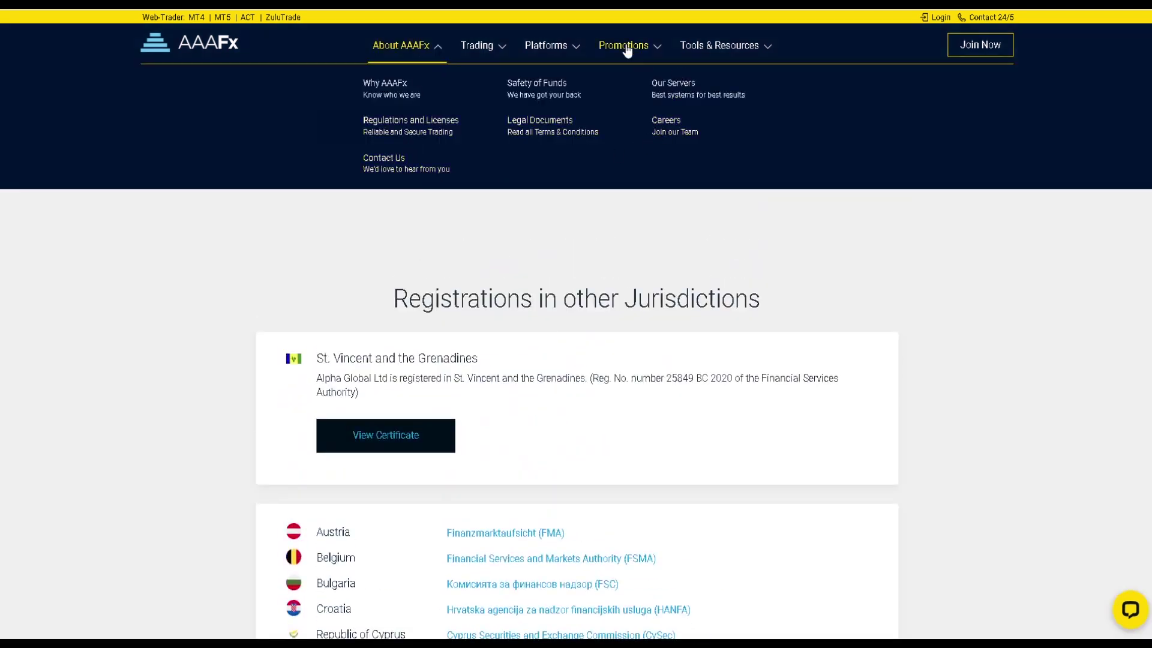
pyautogui.moveTo(576, 49)
pyautogui.click(437, 129)
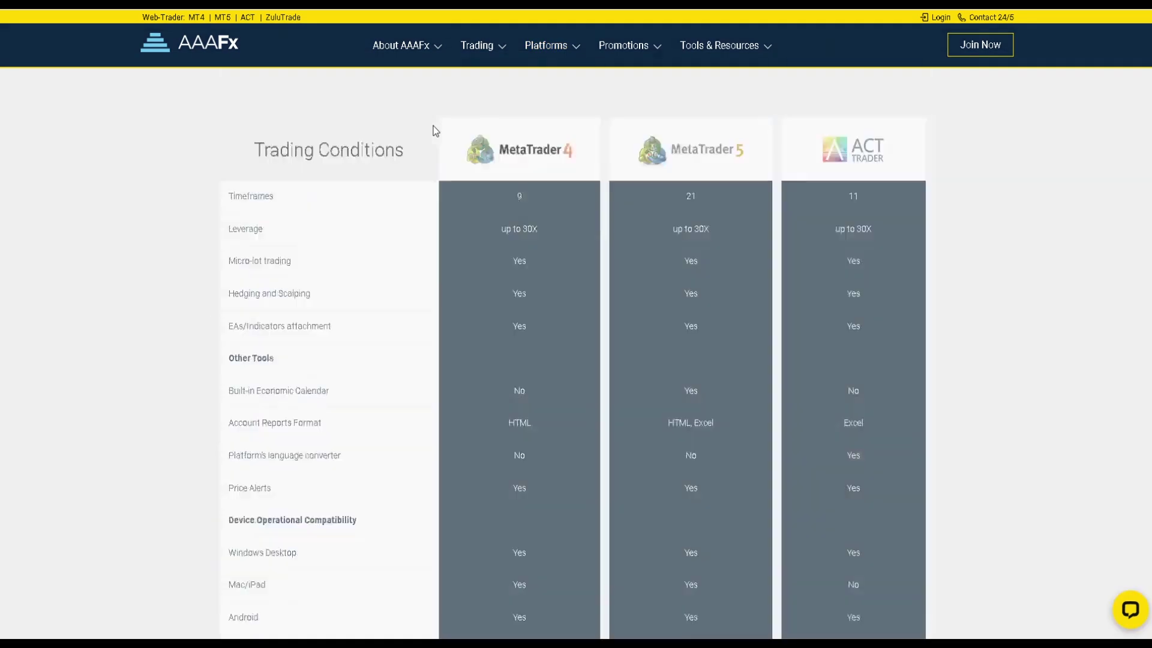
pyautogui.scroll(-9, 504, 342)
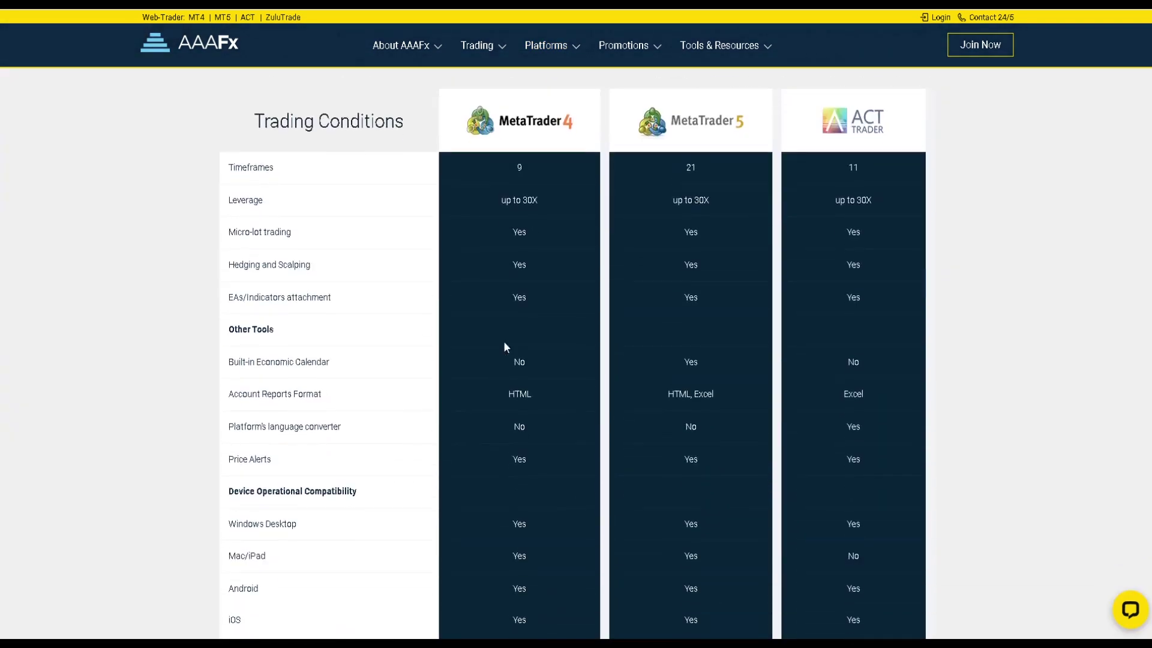
pyautogui.scroll(-8, 503, 341)
pyautogui.scroll(17, 502, 341)
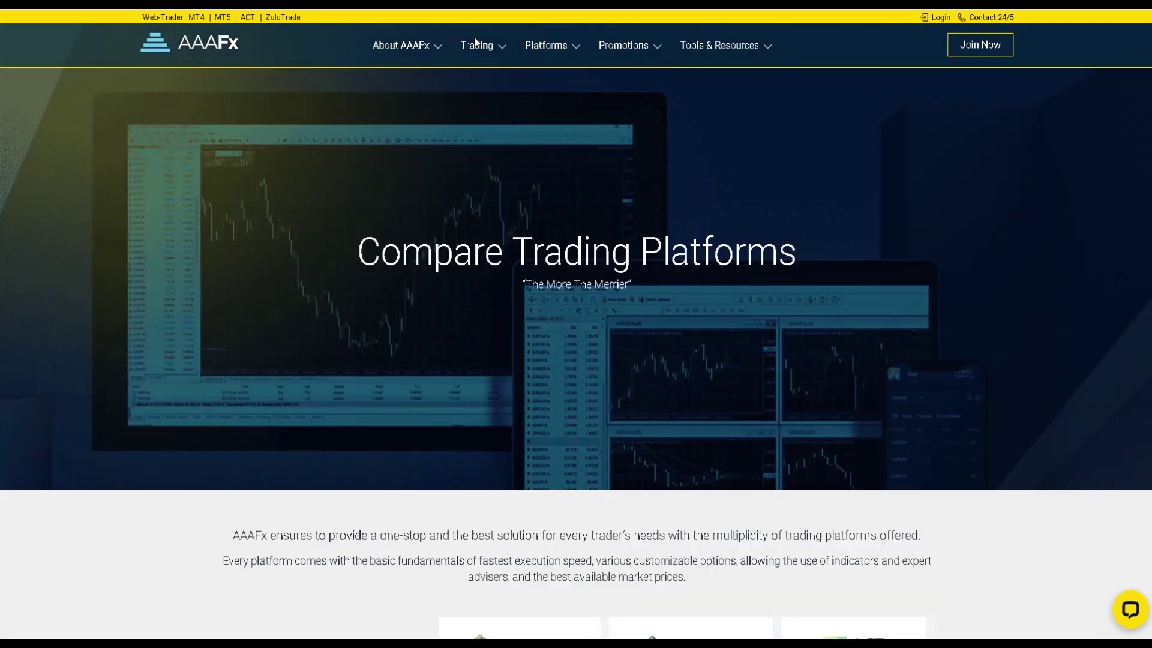
# Open the Trading Conditions page and scroll down it.
pyautogui.moveTo(513, 55)
pyautogui.click(679, 88)
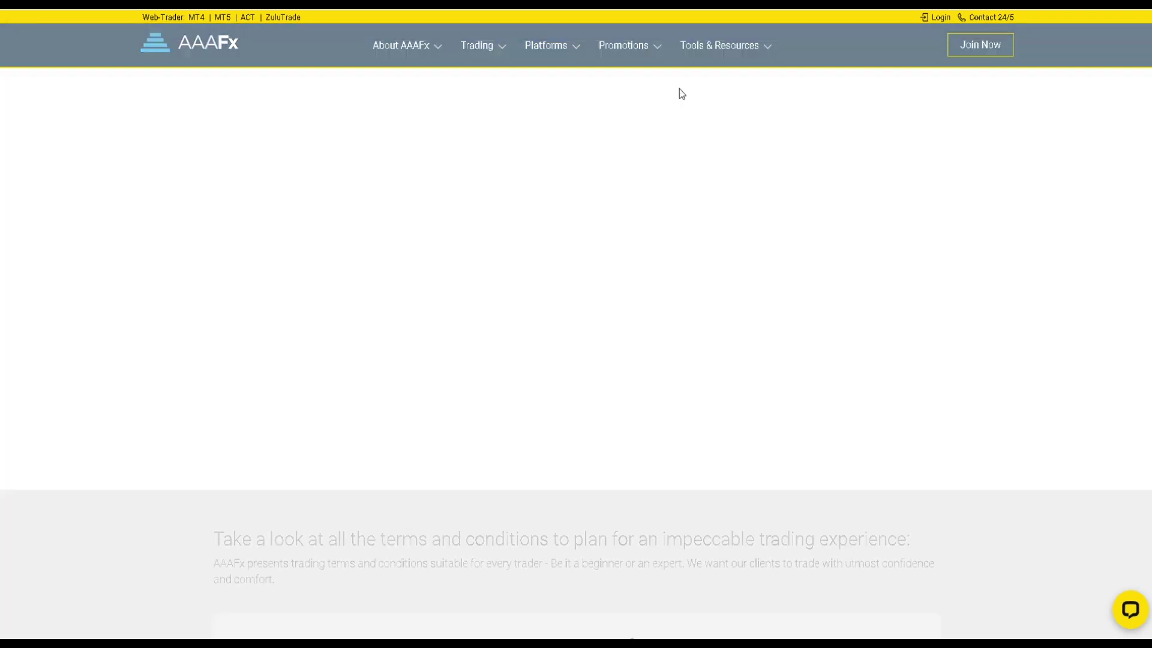
pyautogui.scroll(-20, 679, 87)
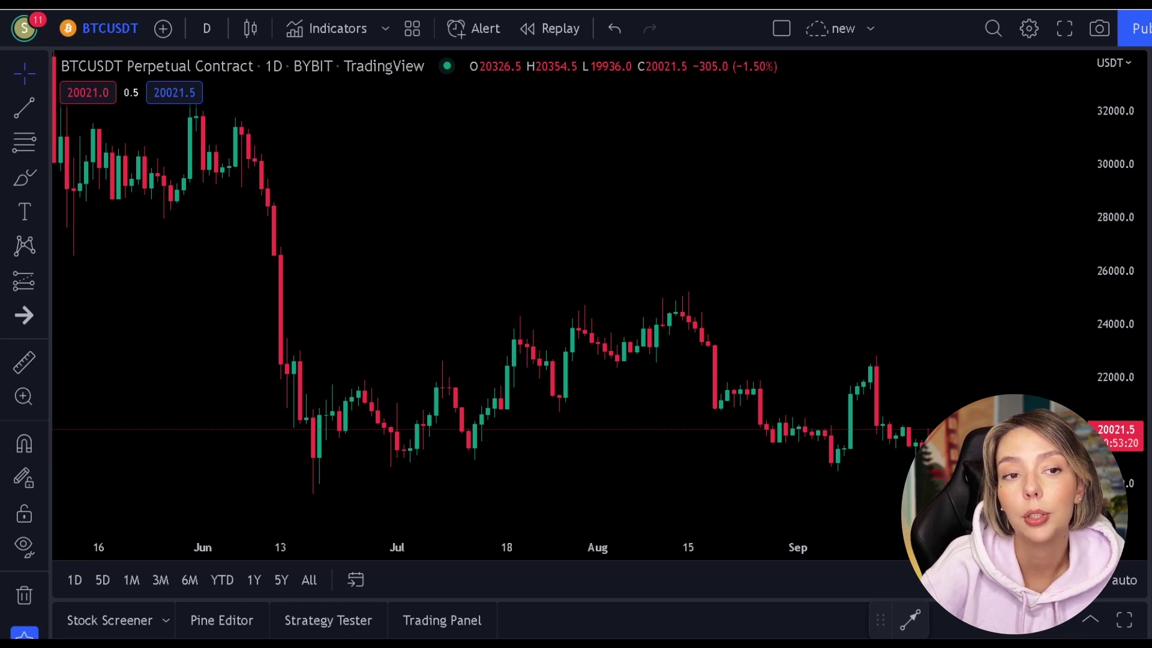
# Drag the daily BTCUSDT chart back past early 2022 to November 2021 prices.
pyautogui.moveTo(546, 282); pyautogui.dragTo(834, 360)
pyautogui.moveTo(403, 188); pyautogui.dragTo(973, 408)
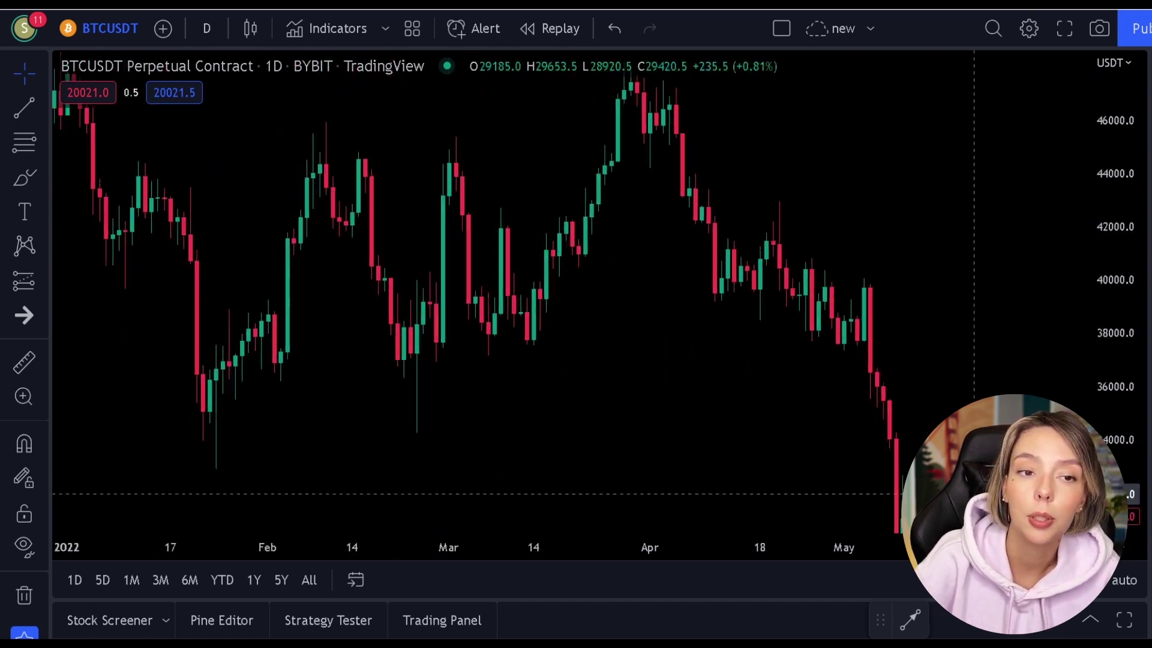
pyautogui.moveTo(314, 360); pyautogui.dragTo(841, 470)
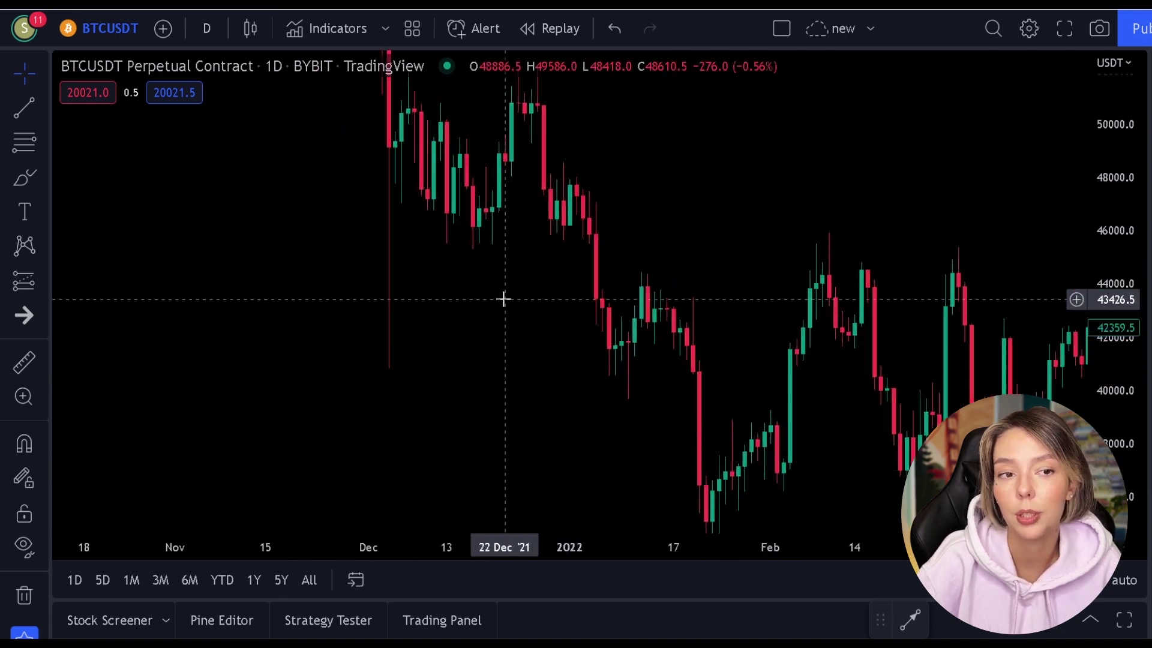
pyautogui.moveTo(318, 233); pyautogui.dragTo(754, 516)
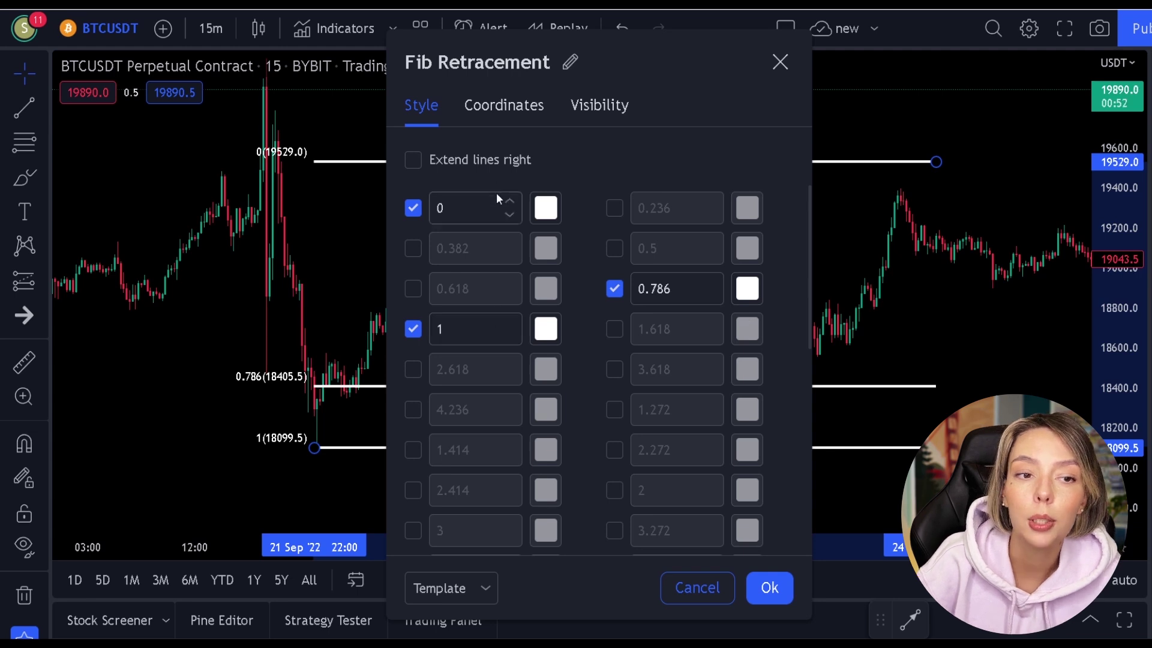
# Colour the Fib retracement's 0.786 level green and apply the settings with Ok.
pyautogui.click(750, 289)
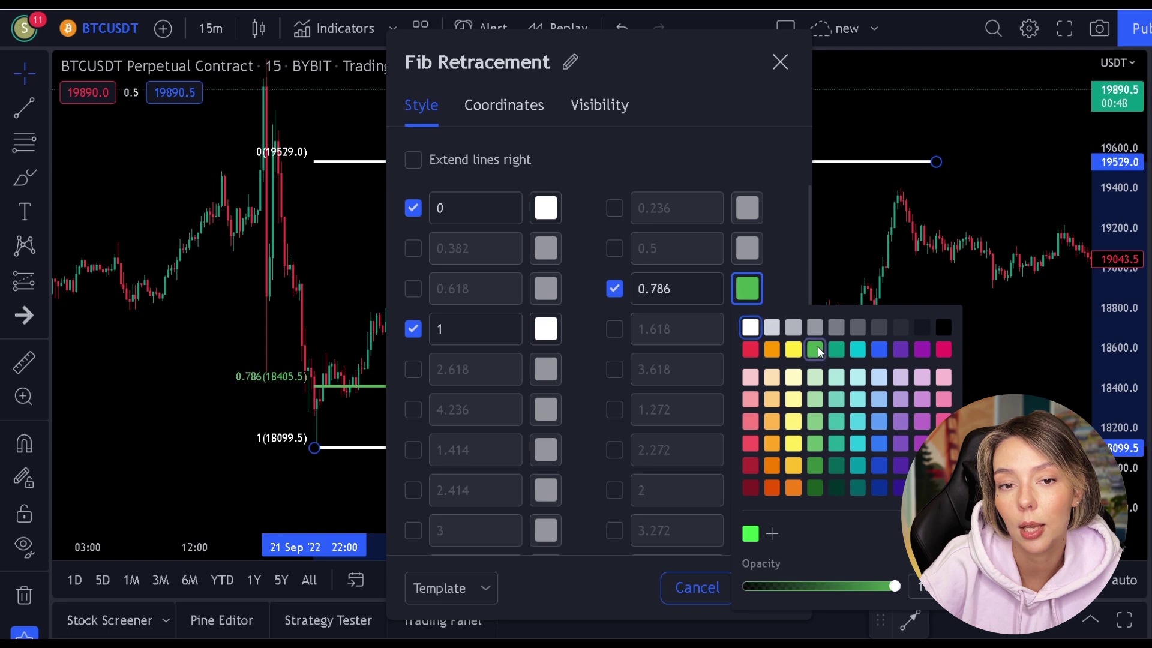
pyautogui.click(783, 252)
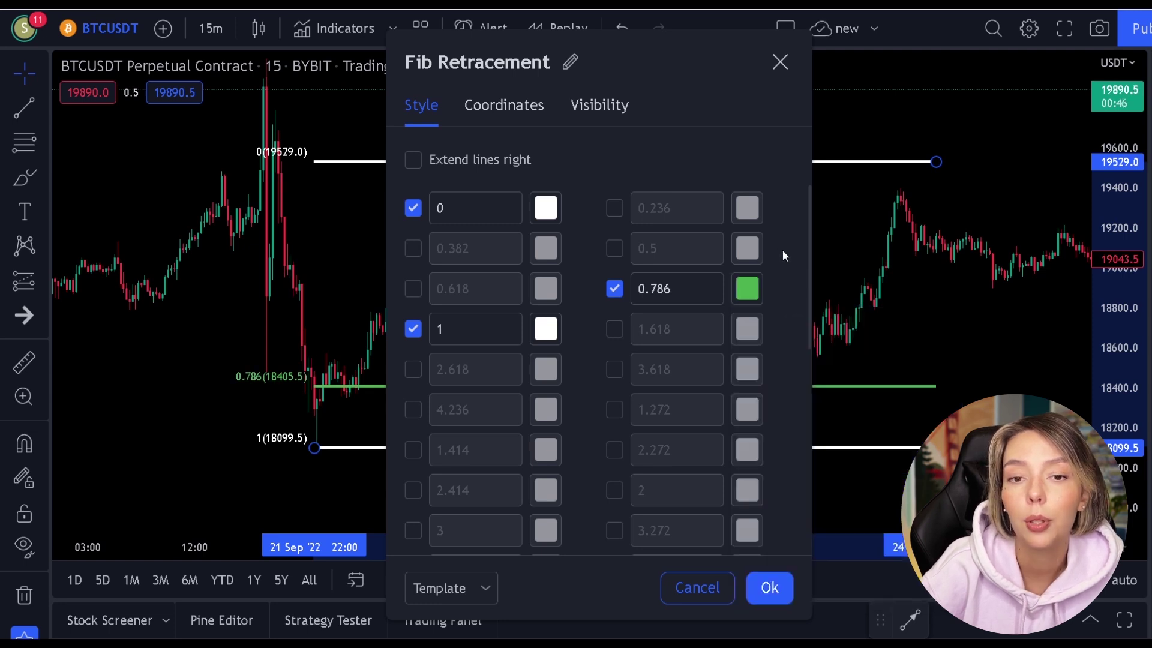
pyautogui.click(752, 289)
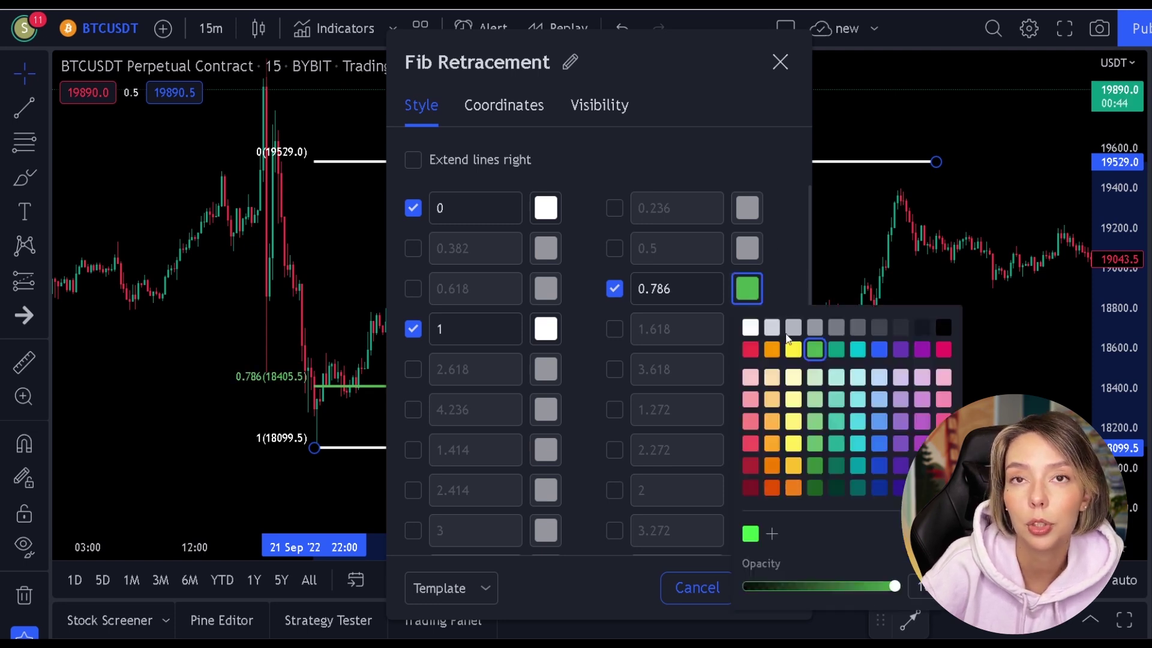
pyautogui.click(773, 224)
pyautogui.click(769, 589)
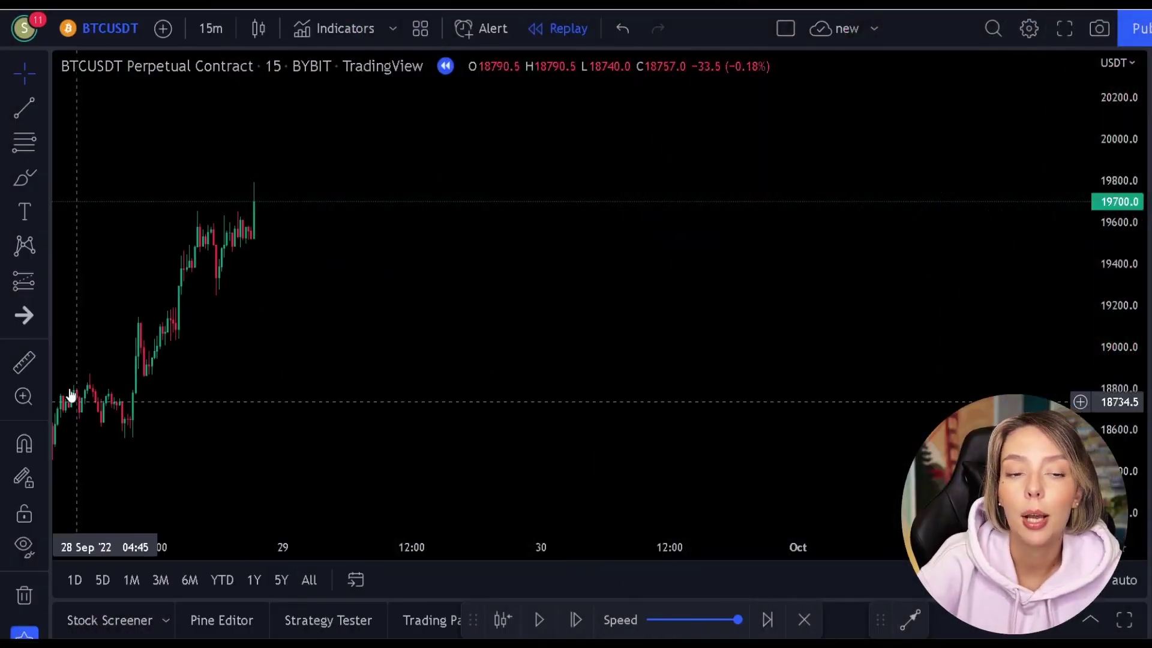
# Brush red circles around the swing low and top candles, then undo them.
pyautogui.click(31, 179)
pyautogui.moveTo(162, 399)
pyautogui.mouseDown()
pyautogui.moveTo(142, 450)
pyautogui.moveTo(183, 390)
pyautogui.mouseUp()
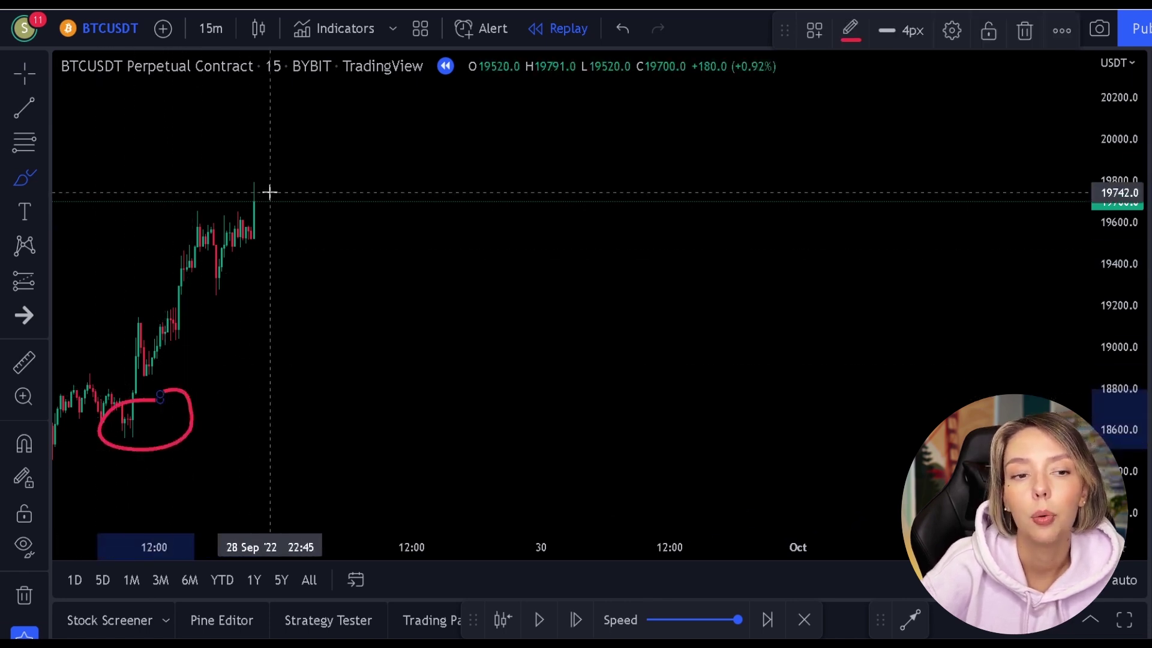
pyautogui.moveTo(281, 150)
pyautogui.mouseDown()
pyautogui.moveTo(231, 186)
pyautogui.moveTo(272, 196)
pyautogui.moveTo(275, 154)
pyautogui.mouseUp()
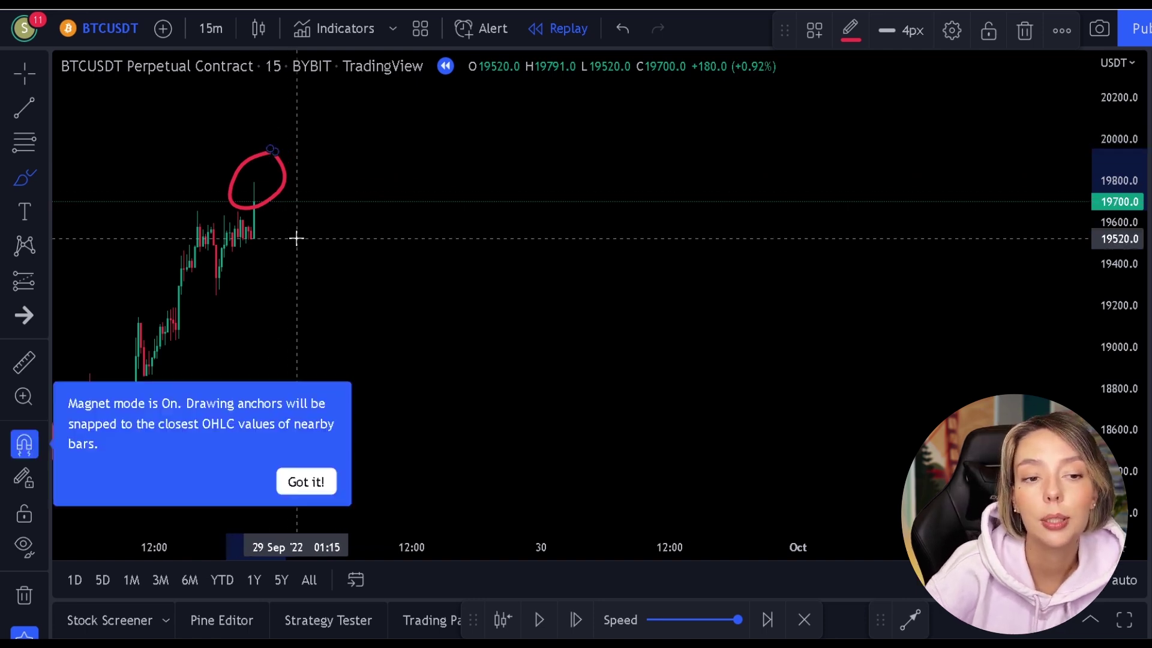
pyautogui.hotkey('ctrl', 'z')
pyautogui.hotkey('ctrl', 'z')
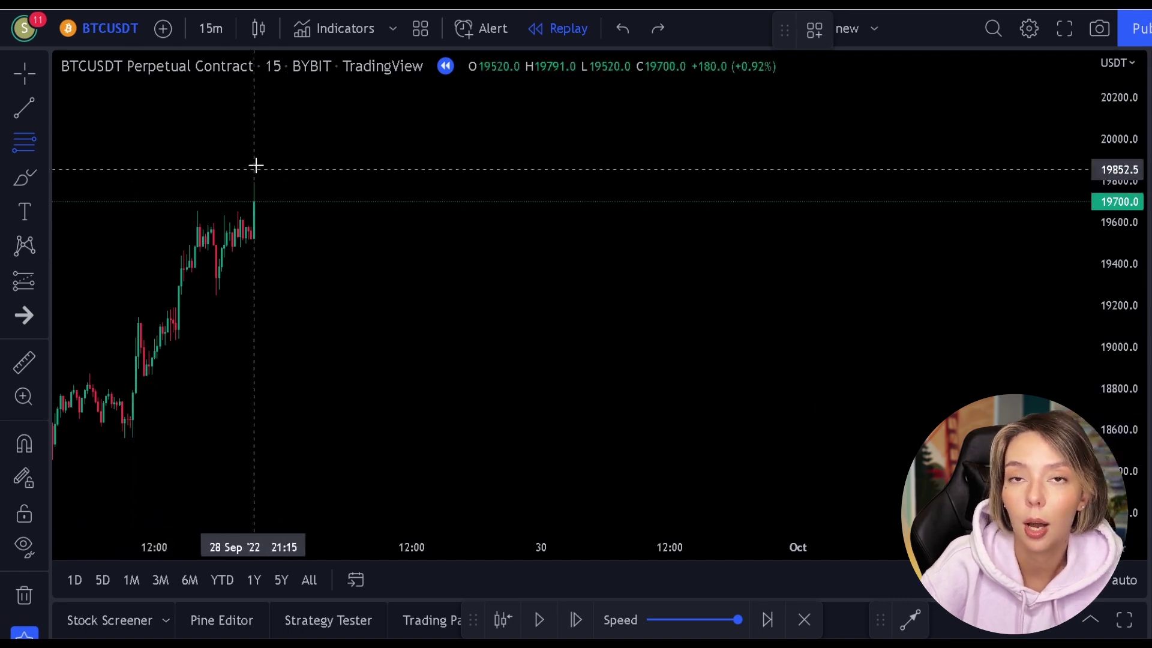
# Draw a Fib from the 18559 low to the 19788 high, replaying until price touches 0.786.
pyautogui.click(126, 438)
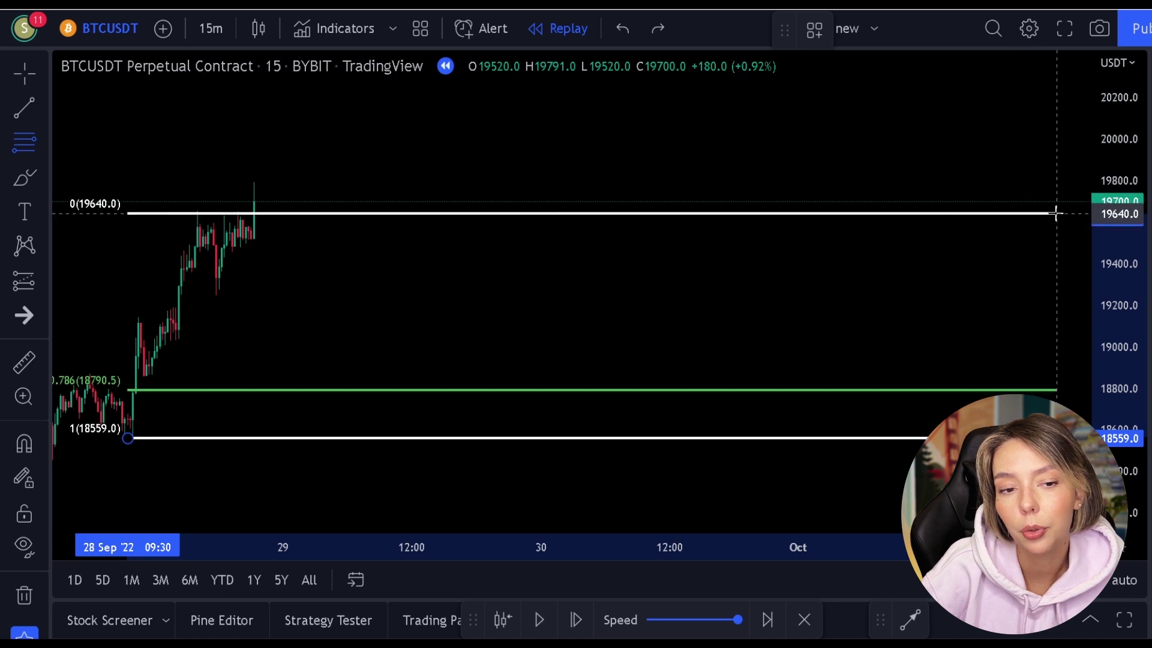
pyautogui.click(1040, 183)
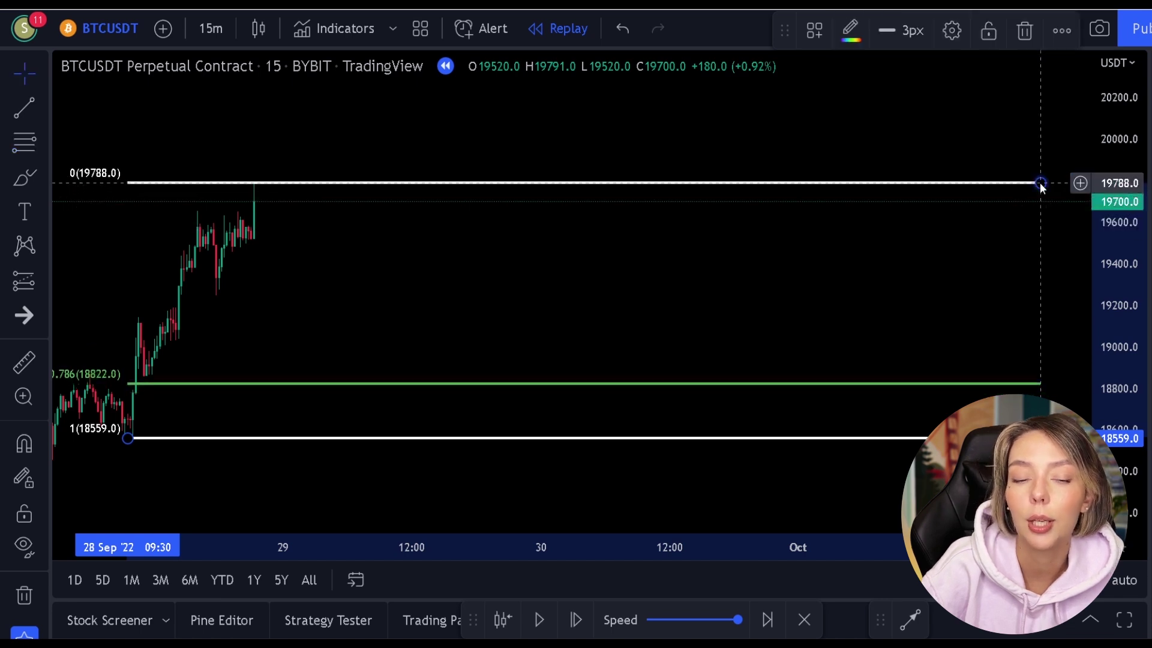
pyautogui.click(541, 621)
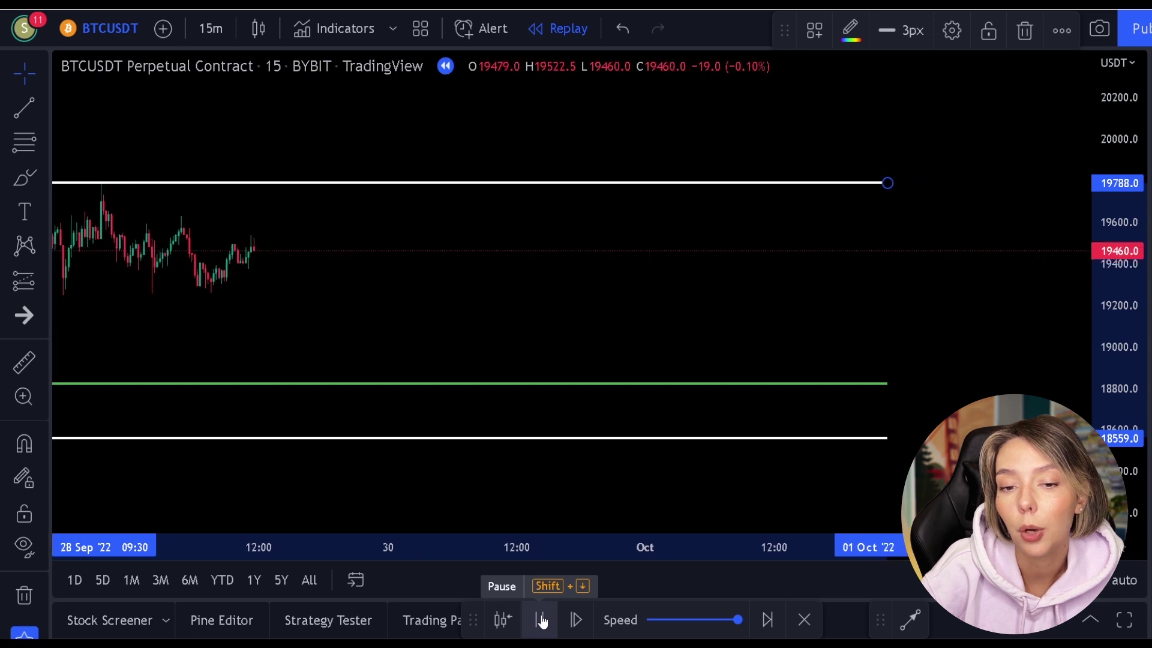
pyautogui.click(541, 621)
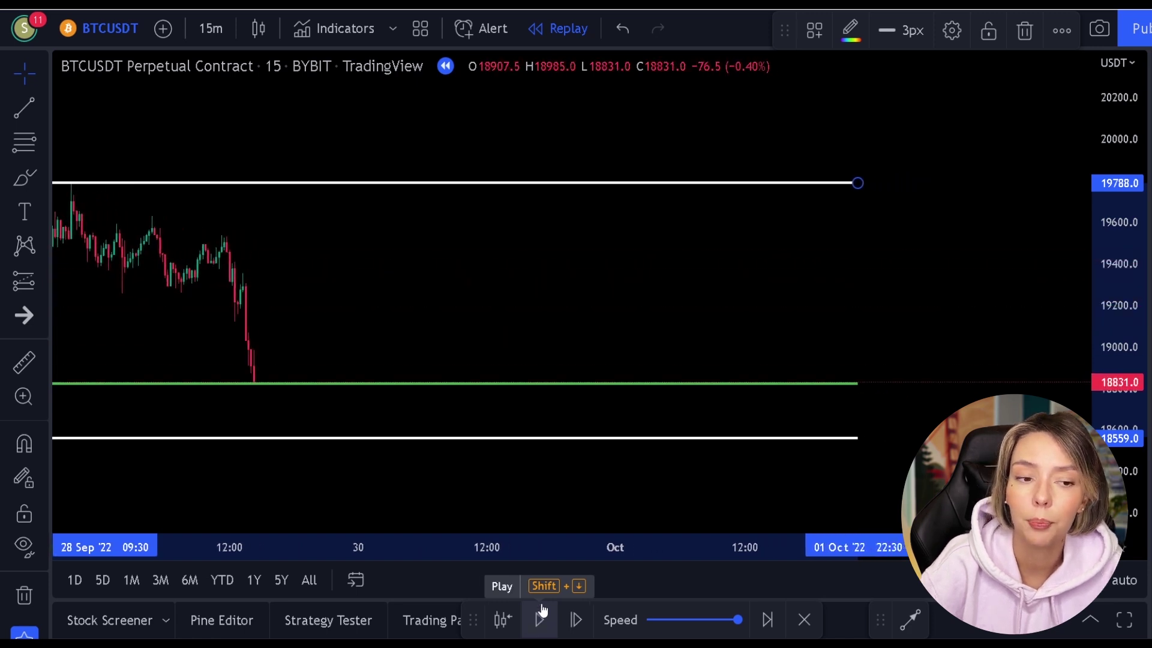
pyautogui.moveTo(394, 303)
pyautogui.mouseDown()
pyautogui.moveTo(534, 309)
pyautogui.moveTo(653, 288)
pyautogui.moveTo(638, 286)
pyautogui.mouseUp()
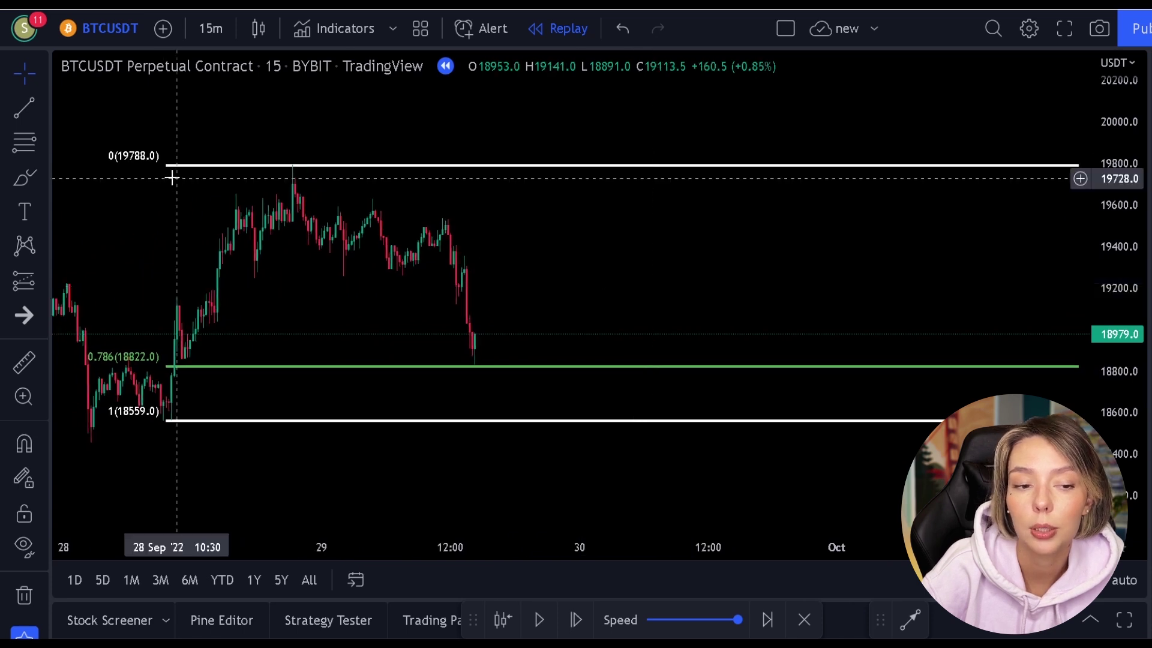
pyautogui.click(26, 286)
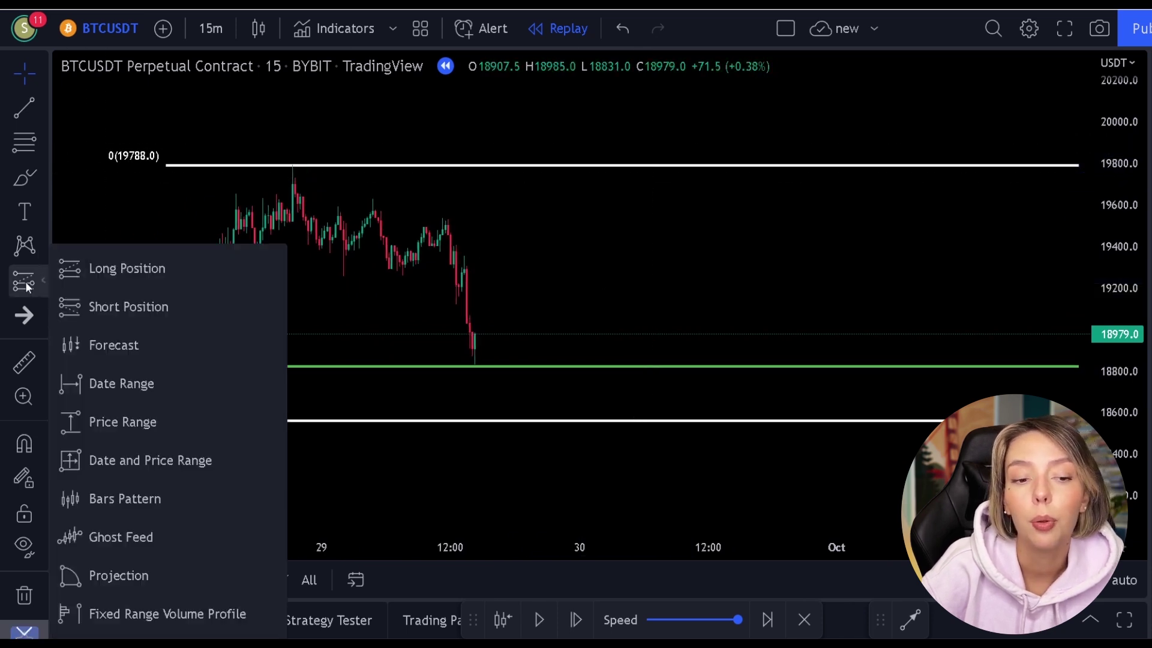
# Place a long position at 0.786 with stop 18503.5 and target at the 0 level.
pyautogui.click(91, 274)
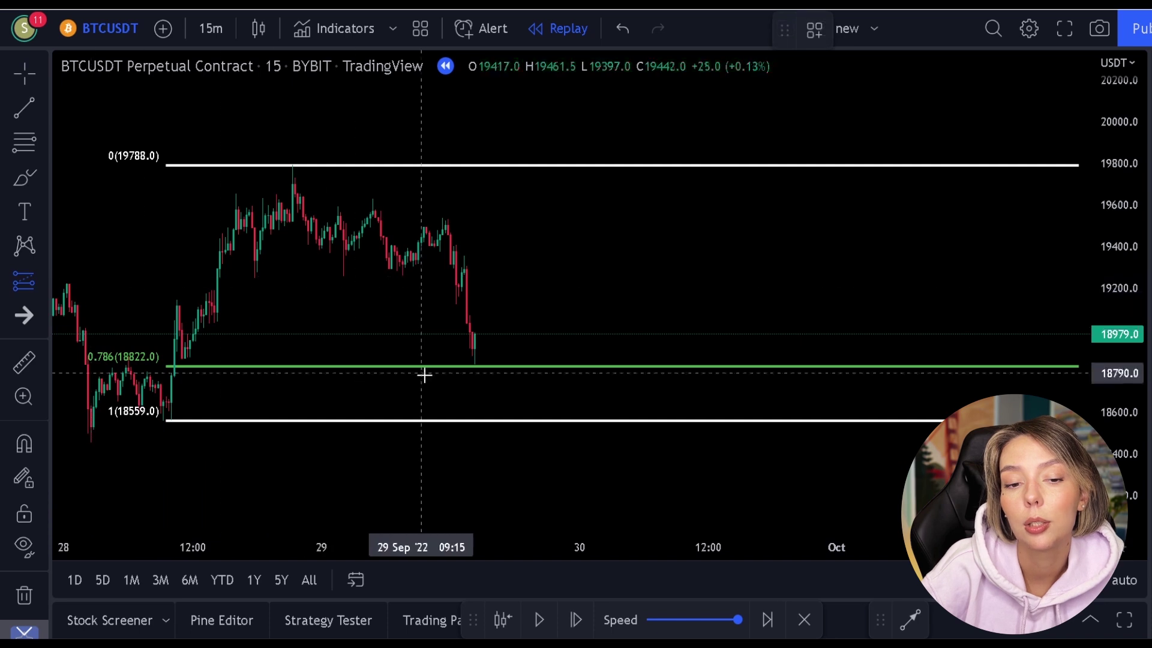
pyautogui.click(475, 358)
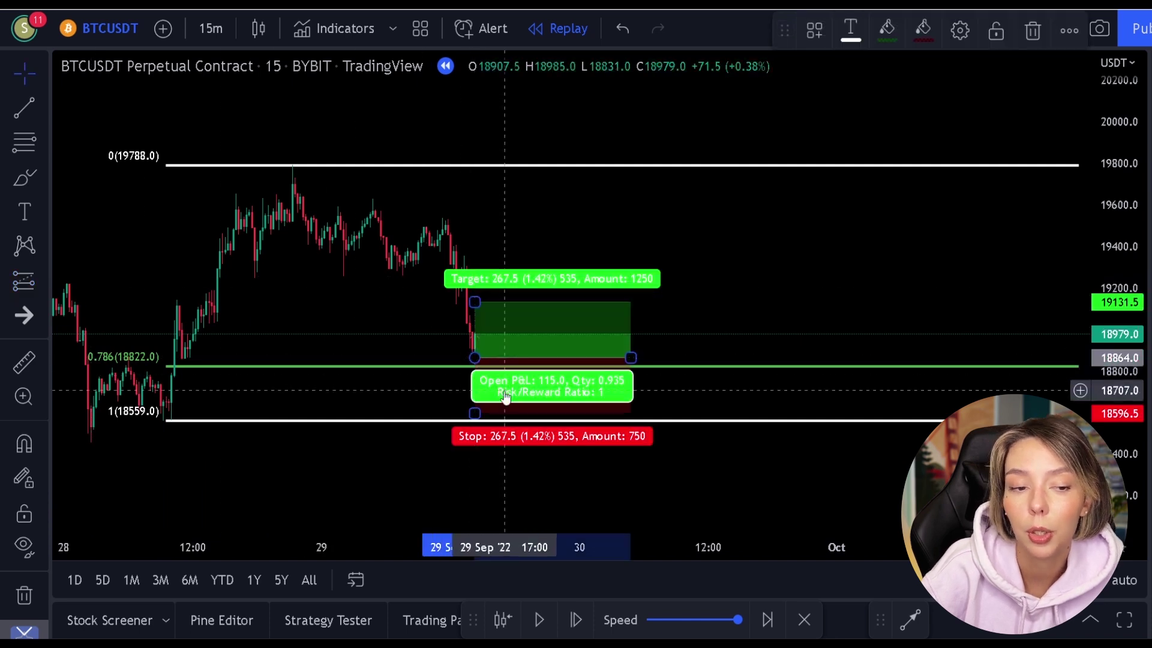
pyautogui.moveTo(475, 413); pyautogui.dragTo(480, 432)
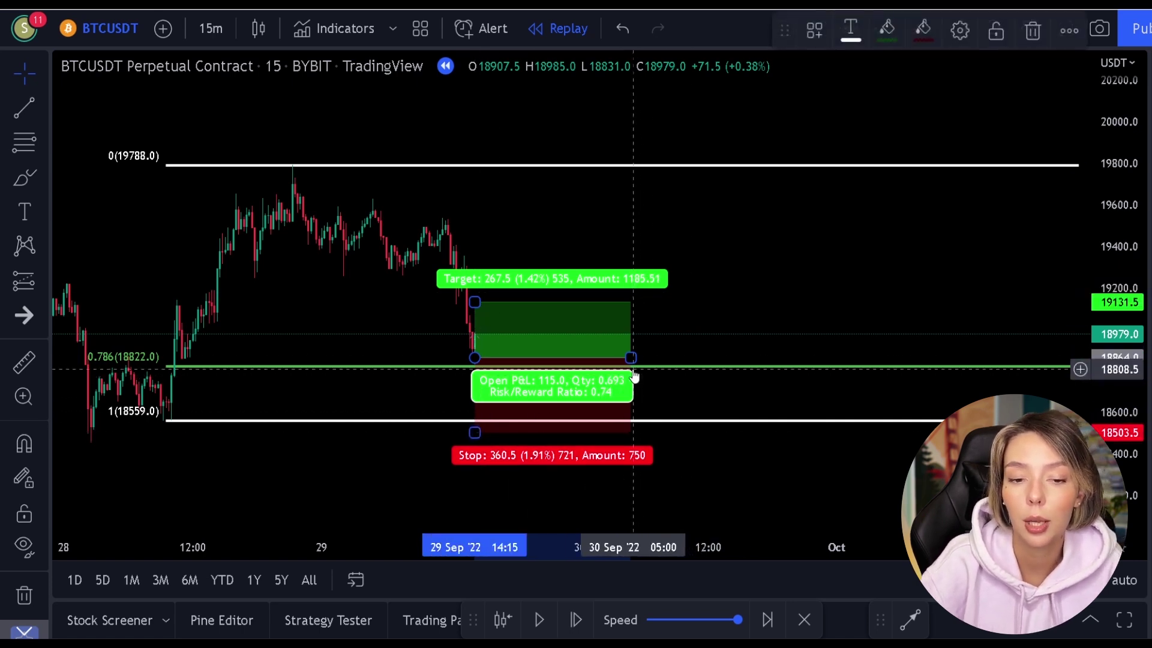
pyautogui.moveTo(632, 358)
pyautogui.mouseDown()
pyautogui.moveTo(797, 329)
pyautogui.moveTo(1071, 330)
pyautogui.mouseUp()
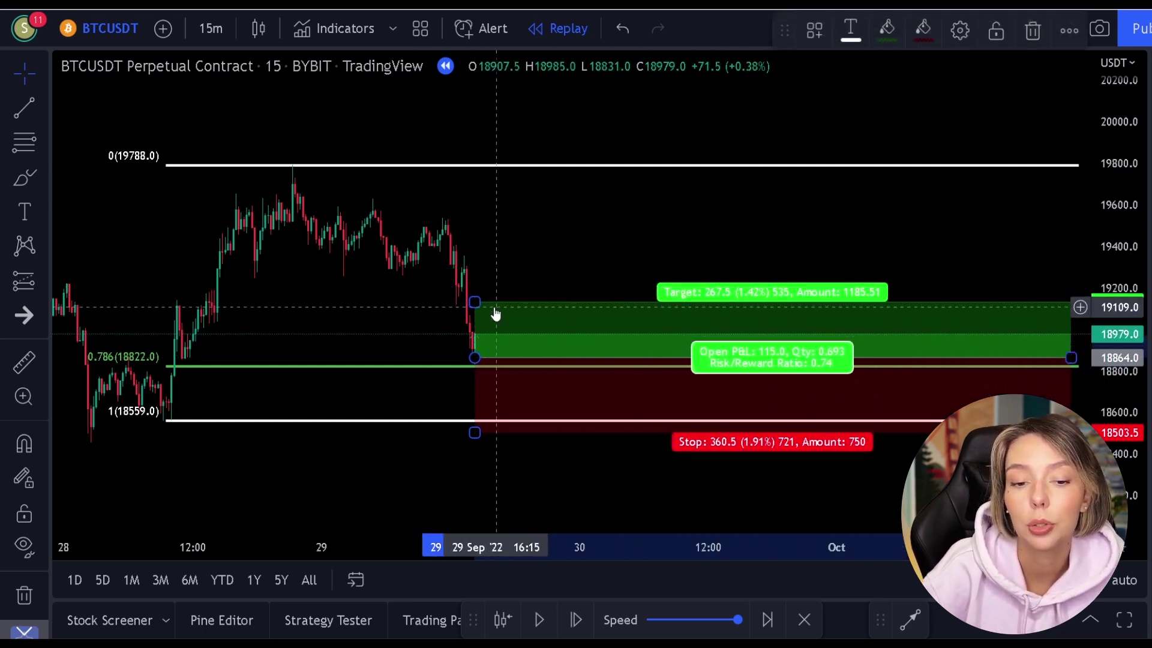
pyautogui.moveTo(477, 302); pyautogui.dragTo(490, 170)
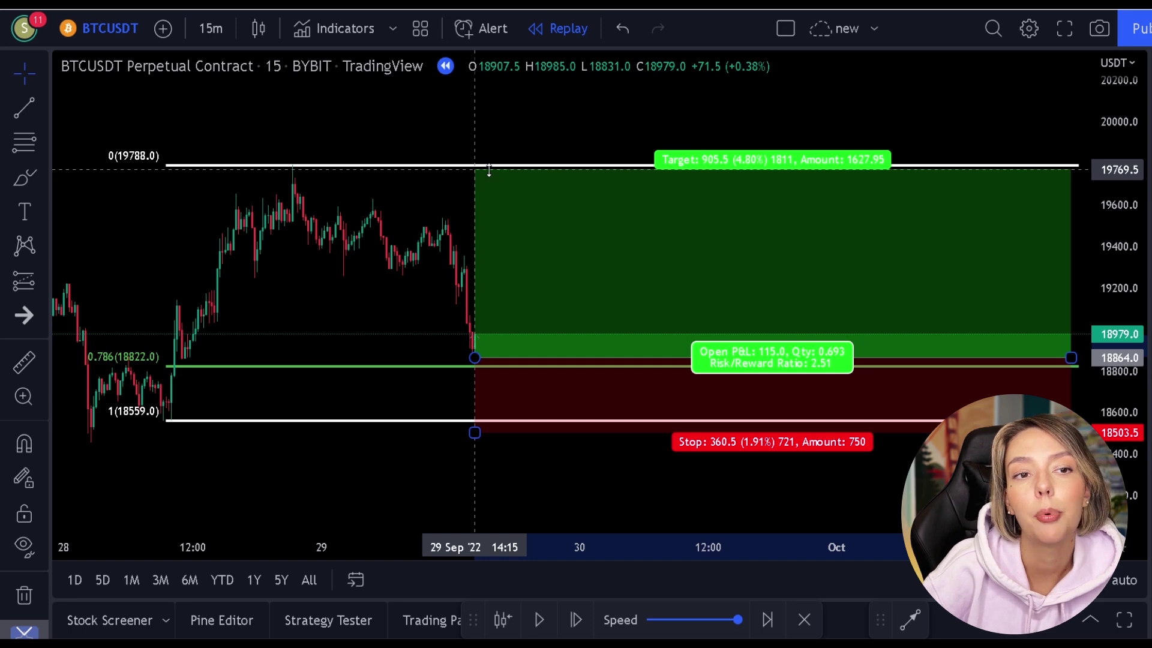
pyautogui.click(477, 463)
# Replay the bars until the long position's target is hit, then pause.
pyautogui.click(542, 618)
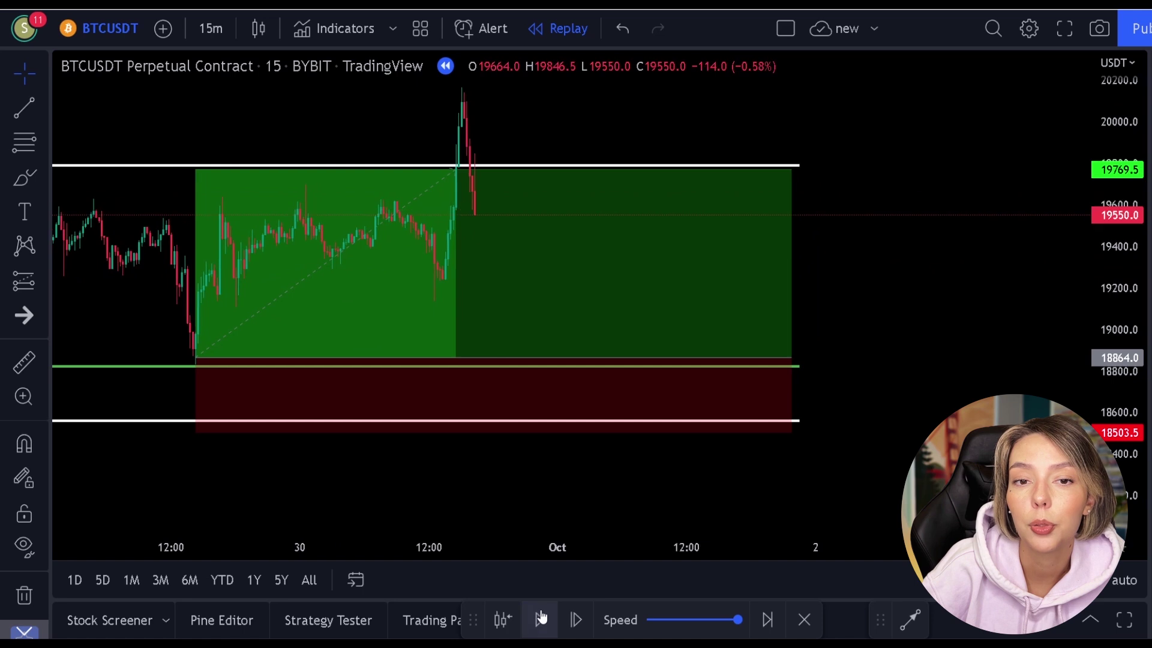
pyautogui.click(541, 618)
pyautogui.moveTo(540, 126); pyautogui.dragTo(710, 134)
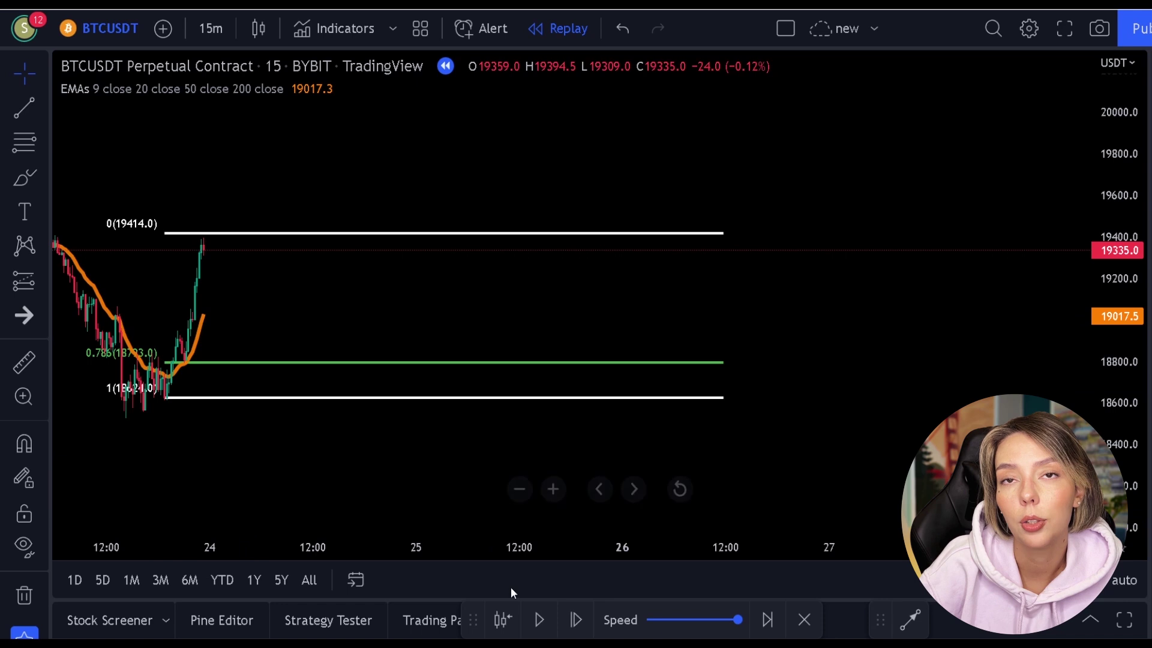
# Replay the EMA chart forward until price reaches the green 0.786 line near 18871.0.
pyautogui.click(537, 621)
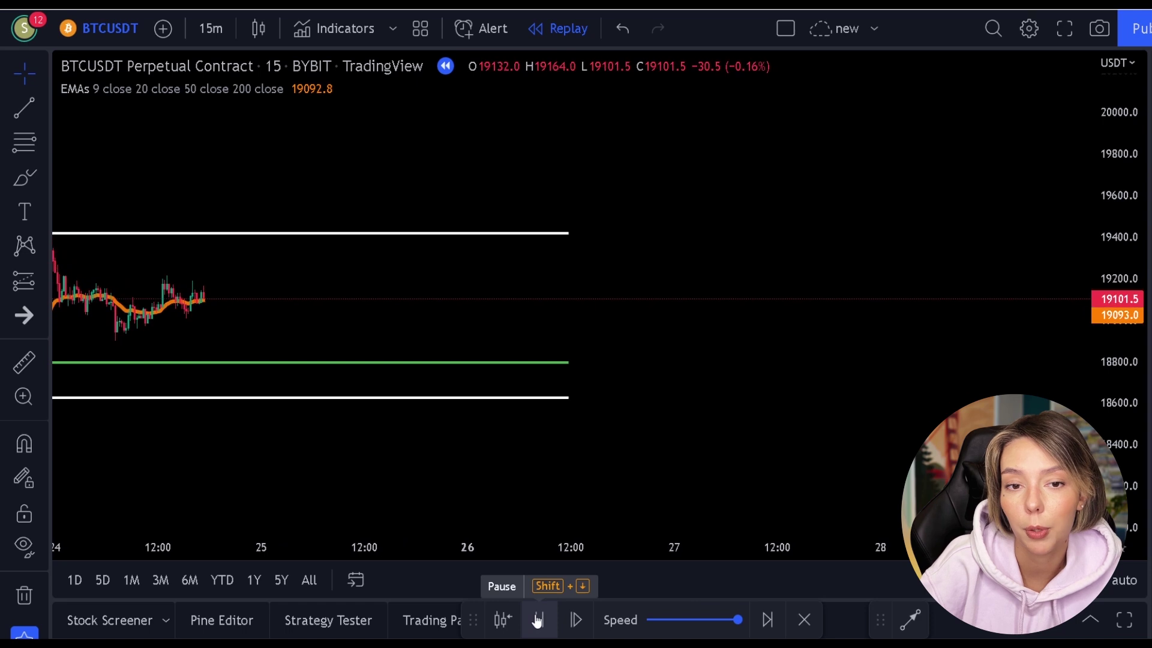
pyautogui.moveTo(304, 450)
pyautogui.mouseDown()
pyautogui.moveTo(440, 483)
pyautogui.moveTo(549, 453)
pyautogui.mouseUp()
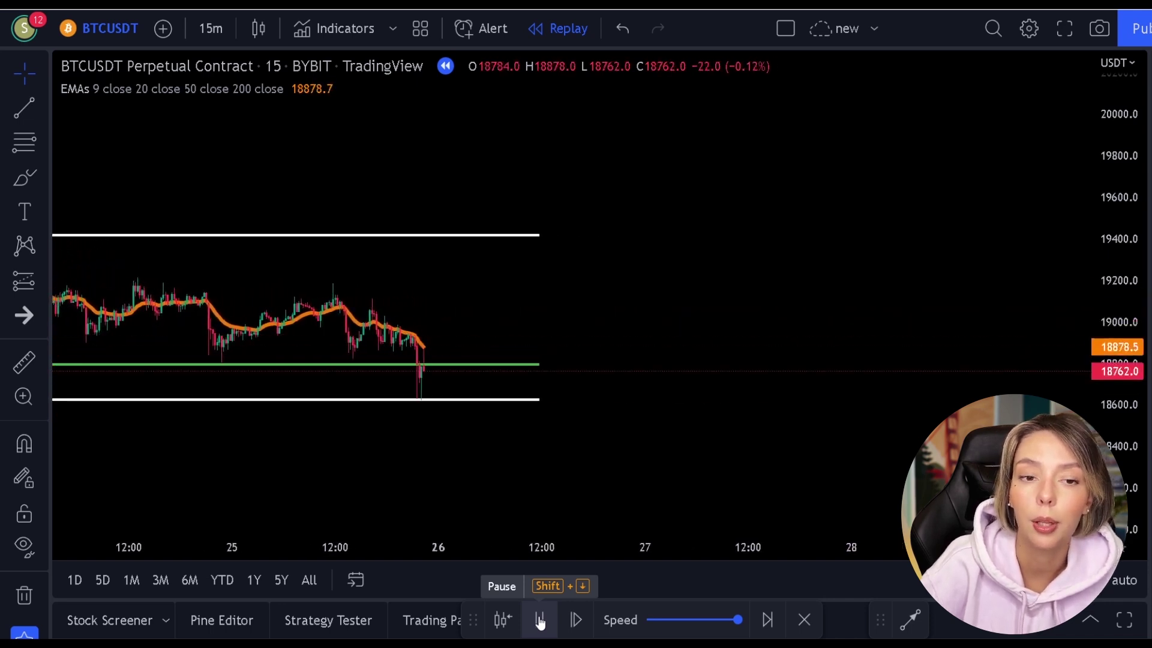
pyautogui.click(540, 622)
pyautogui.click(540, 621)
pyautogui.click(540, 621)
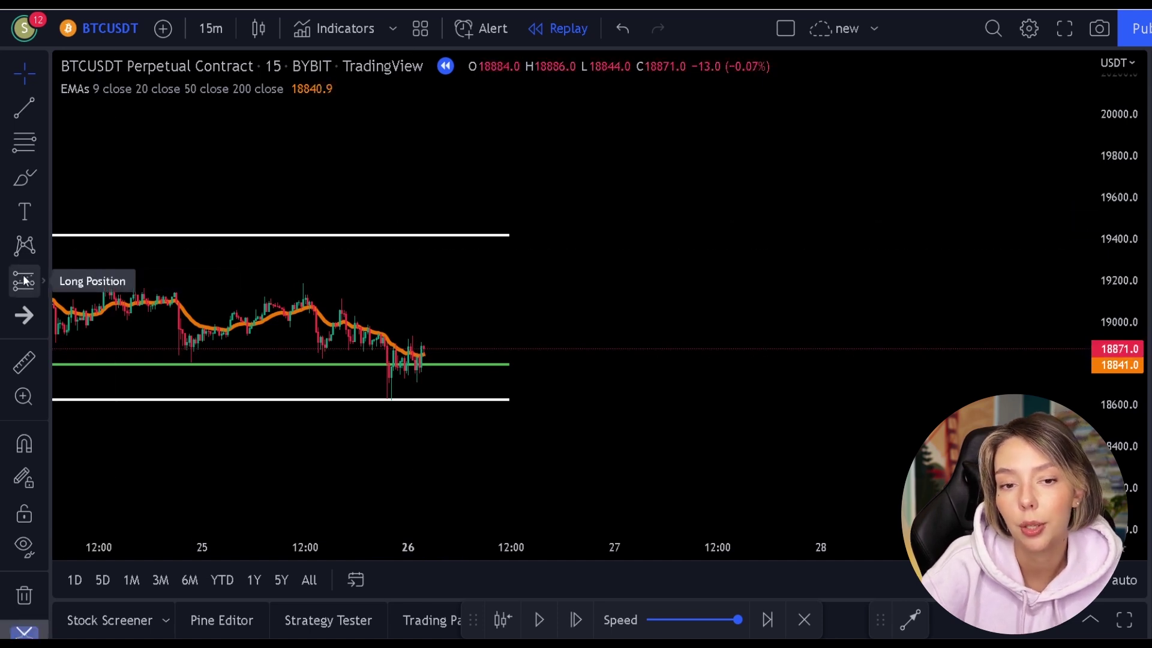
# Place a long position at the 0.786 line with target 19404.5 and stop 18577.5, then resume replay.
pyautogui.click(39, 280)
pyautogui.click(82, 275)
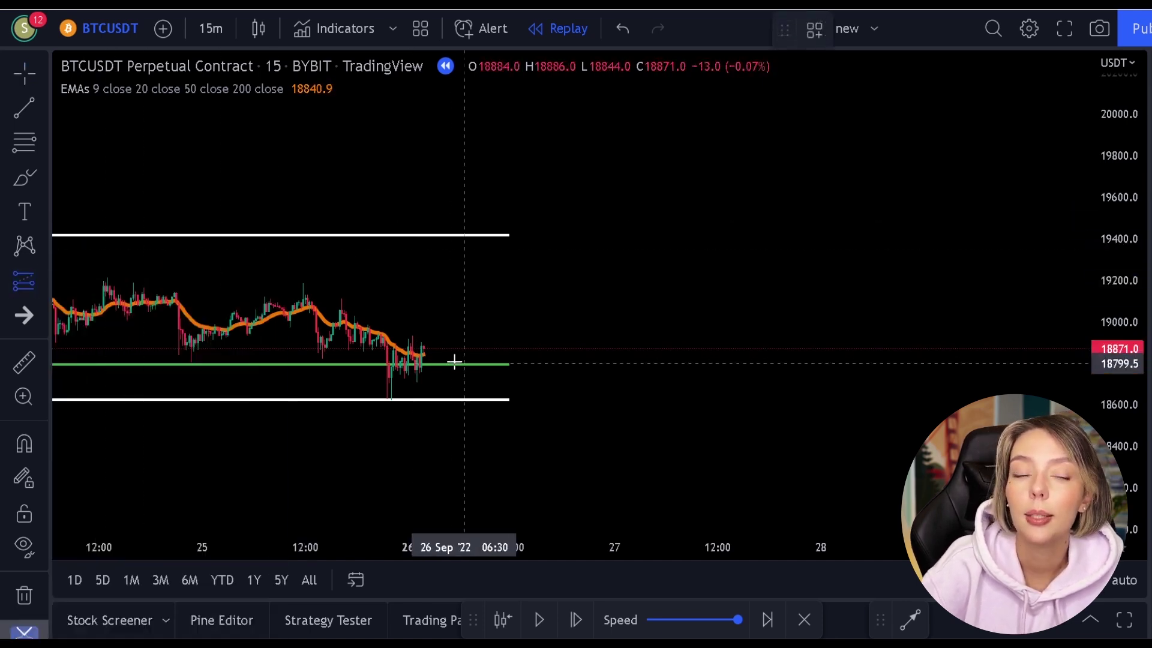
pyautogui.click(422, 358)
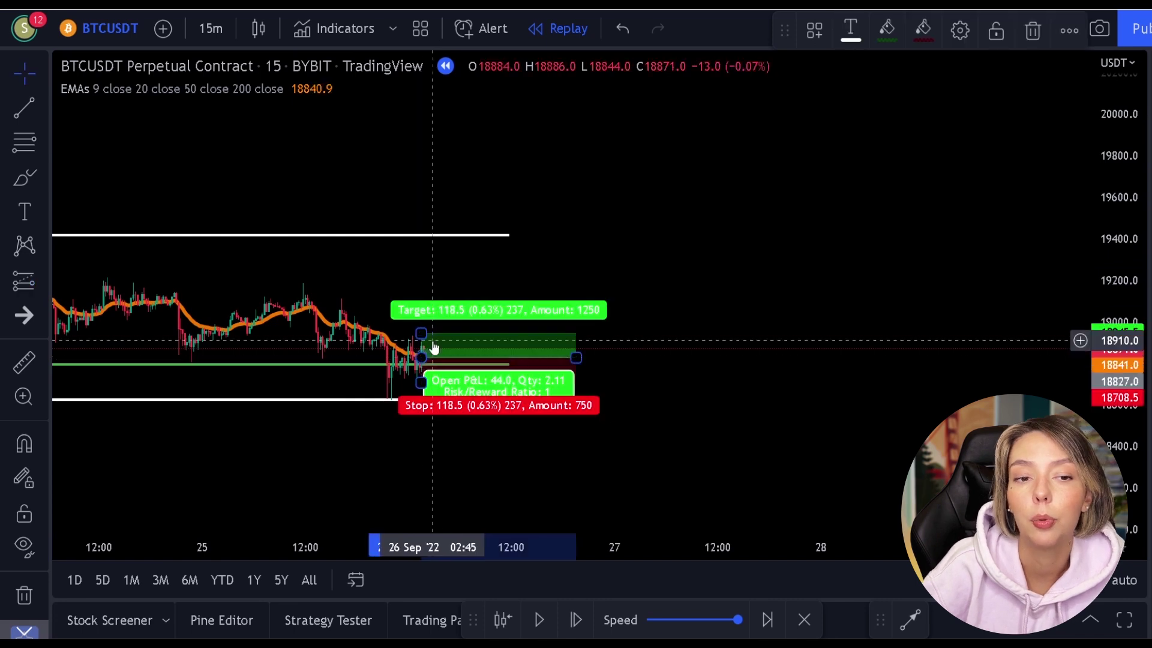
pyautogui.moveTo(422, 332); pyautogui.dragTo(442, 238)
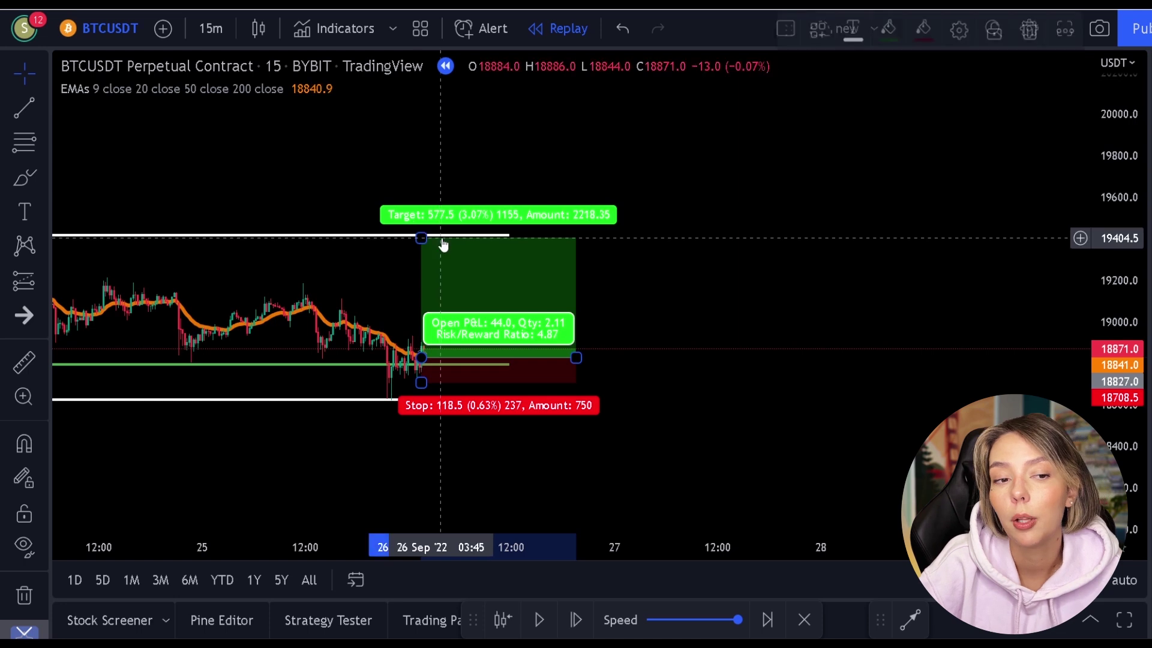
pyautogui.moveTo(422, 383); pyautogui.dragTo(421, 409)
pyautogui.moveTo(576, 357); pyautogui.dragTo(1013, 358)
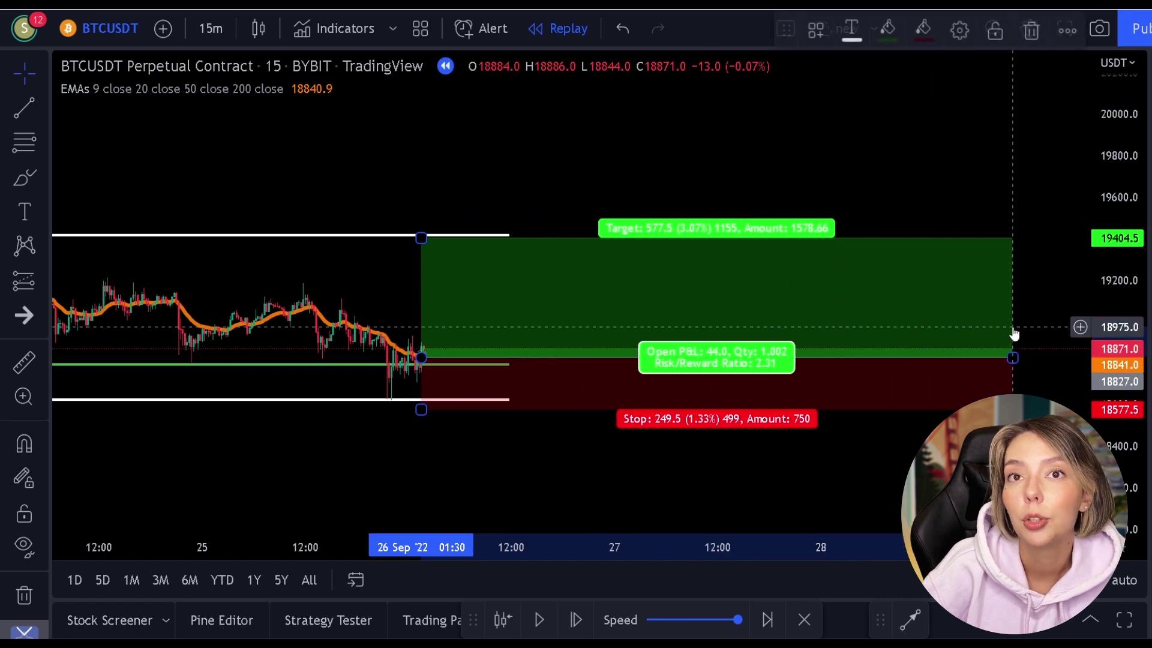
pyautogui.click(974, 147)
pyautogui.click(545, 619)
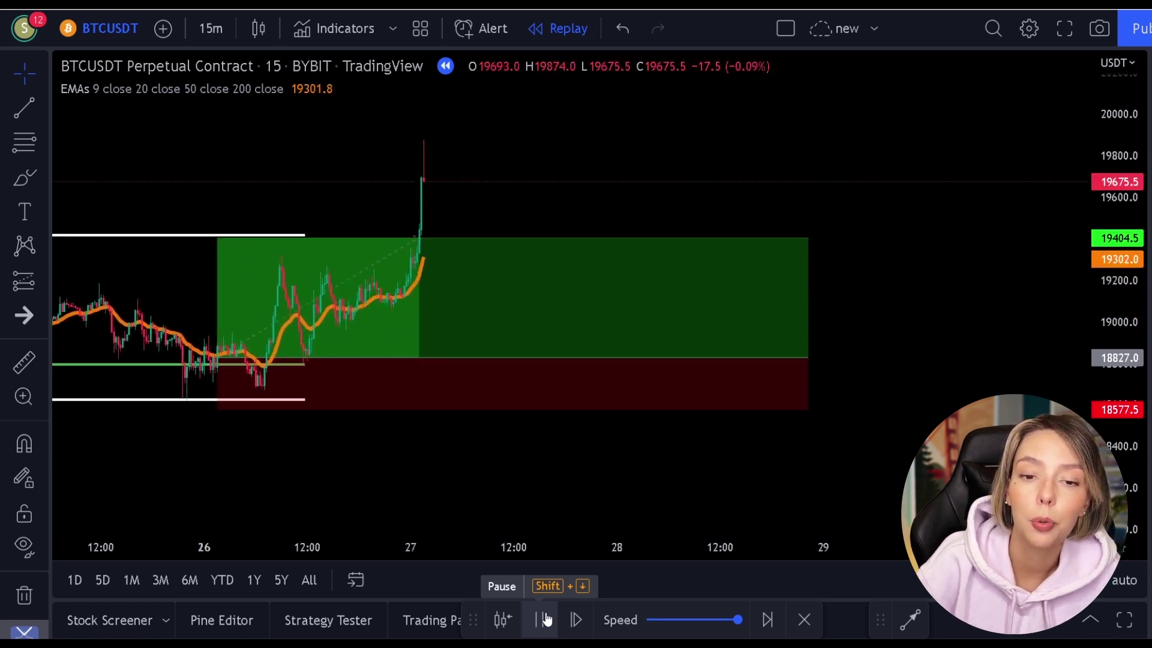
# Pause the replay after the breakout and pan to show earlier candles around the long position.
pyautogui.click(544, 619)
pyautogui.moveTo(410, 249)
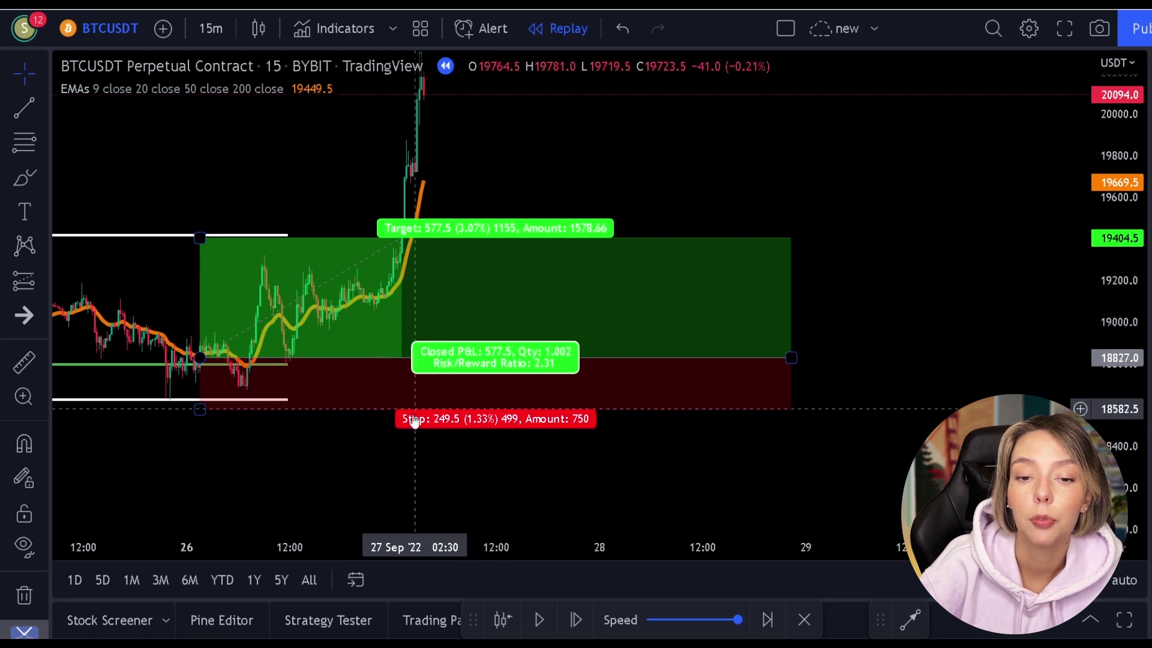
pyautogui.moveTo(374, 438); pyautogui.dragTo(569, 421)
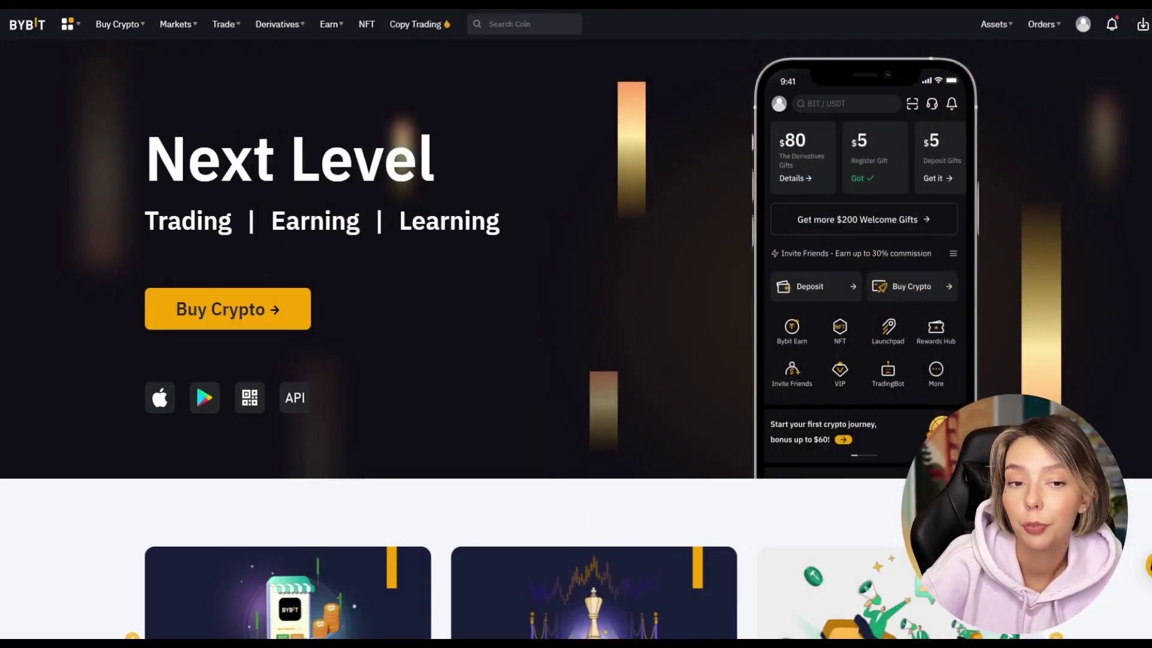
# Browse the Bybit derivatives contract list, then close it to view the chart.
pyautogui.scroll(-5, 647, 168)
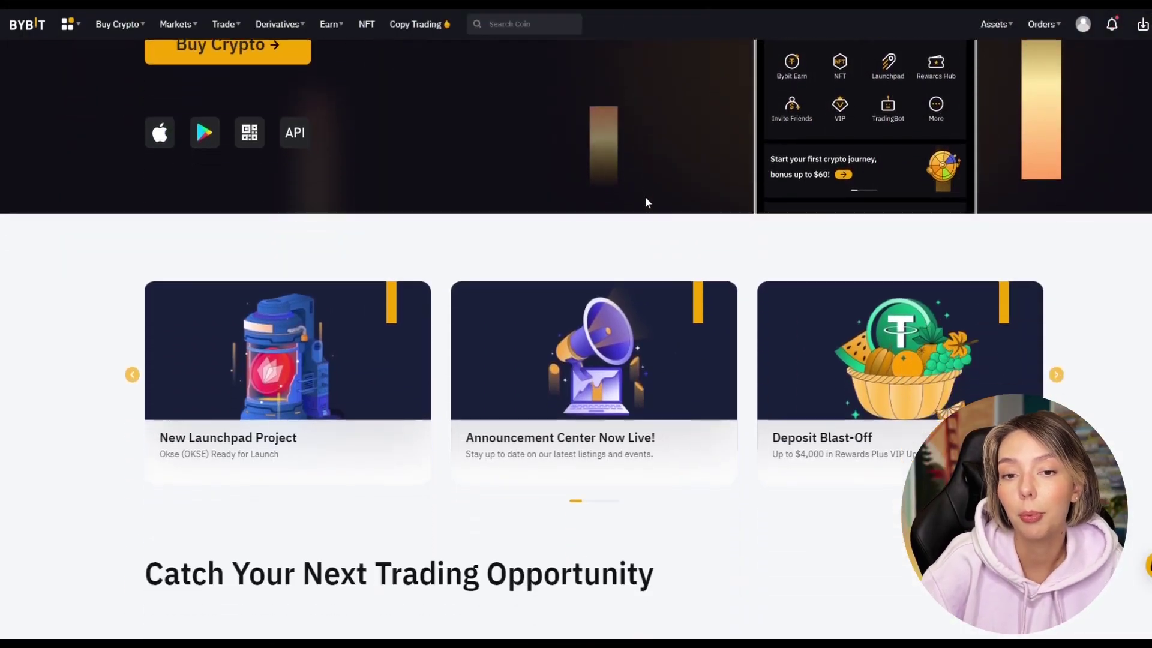
pyautogui.scroll(-10, 646, 202)
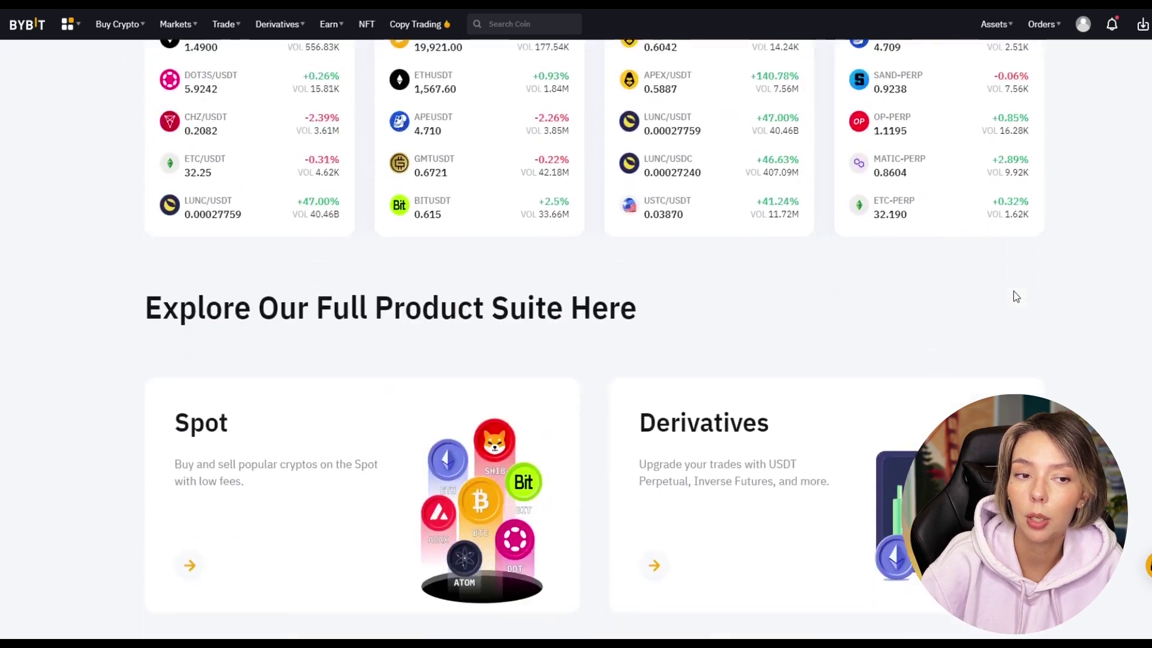
pyautogui.scroll(15, 1014, 288)
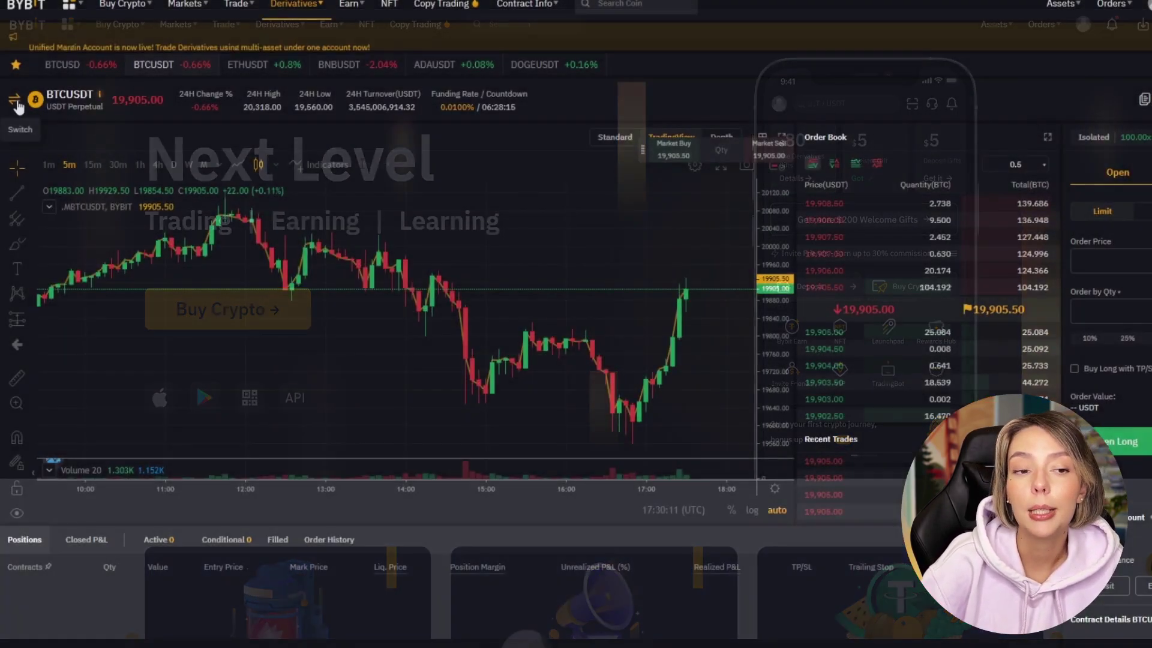
pyautogui.click(54, 100)
pyautogui.scroll(-20, 97, 296)
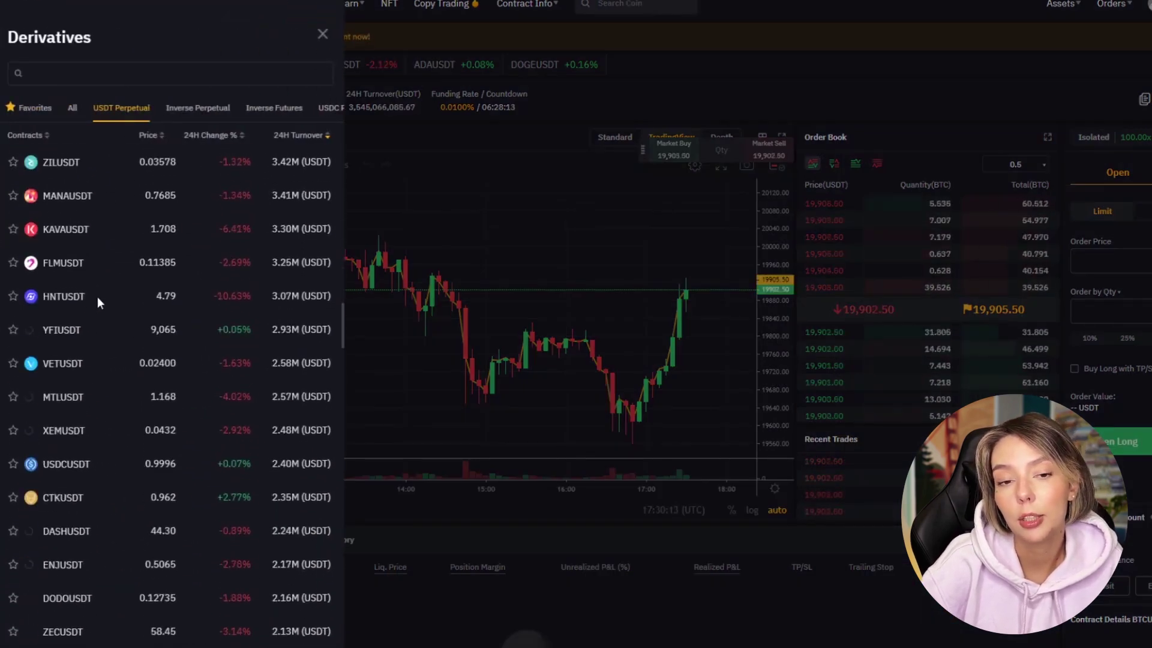
pyautogui.click(487, 267)
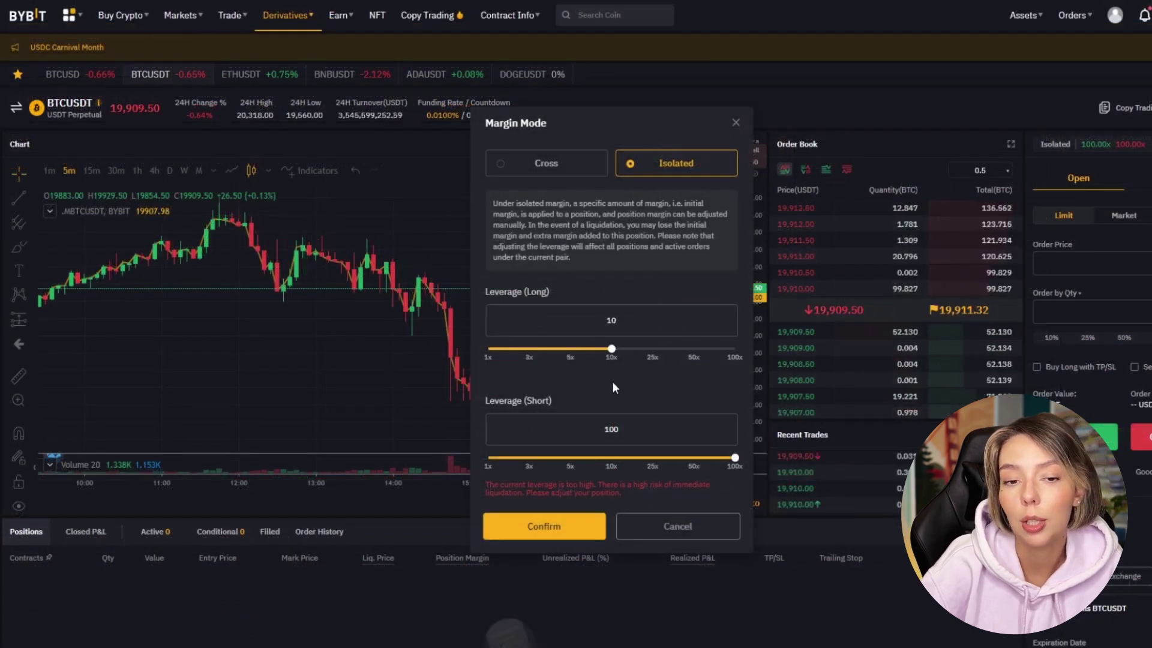
# Dismiss the Margin Mode settings unchanged and pan the chart toward the latest candles.
pyautogui.click(681, 525)
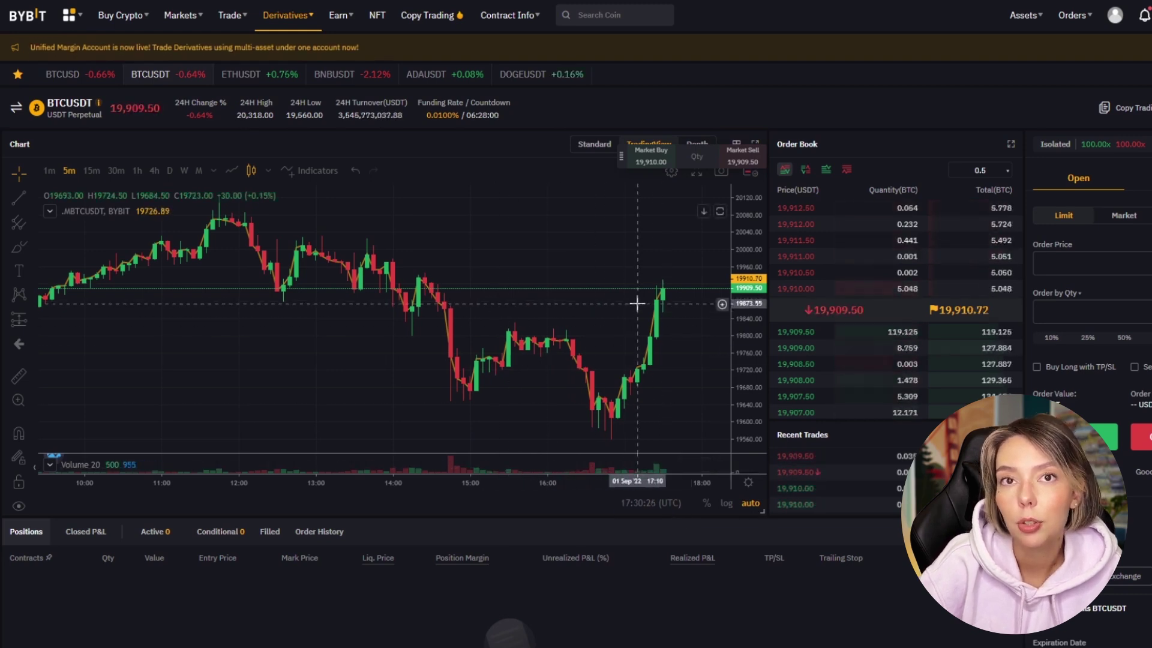
pyautogui.moveTo(597, 240); pyautogui.dragTo(474, 240)
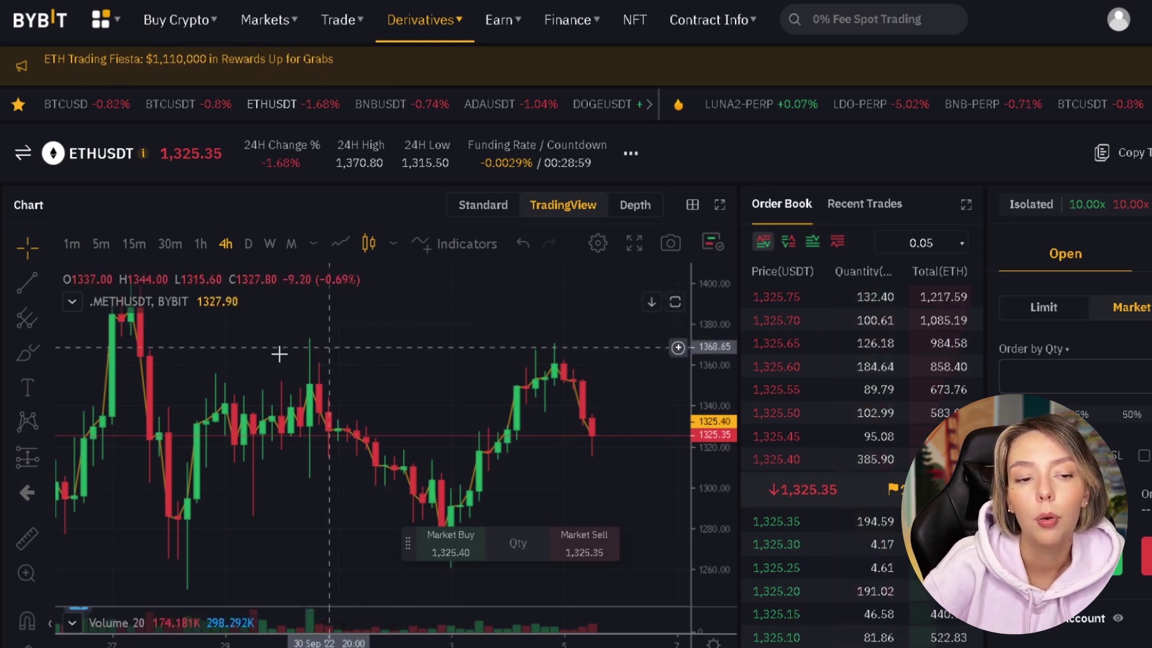
pyautogui.click(25, 294)
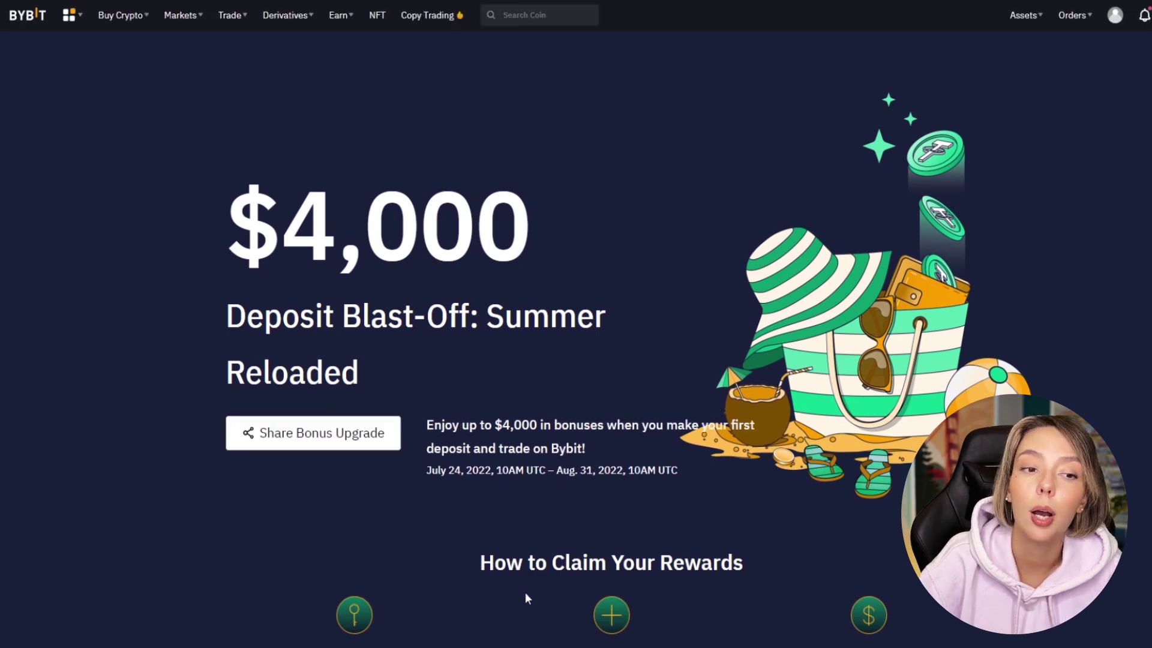
# Scroll the Deposit Blast-Off page and highlight, then clear, the main heading text.
pyautogui.scroll(-5, 516, 338)
pyautogui.scroll(5, 492, 528)
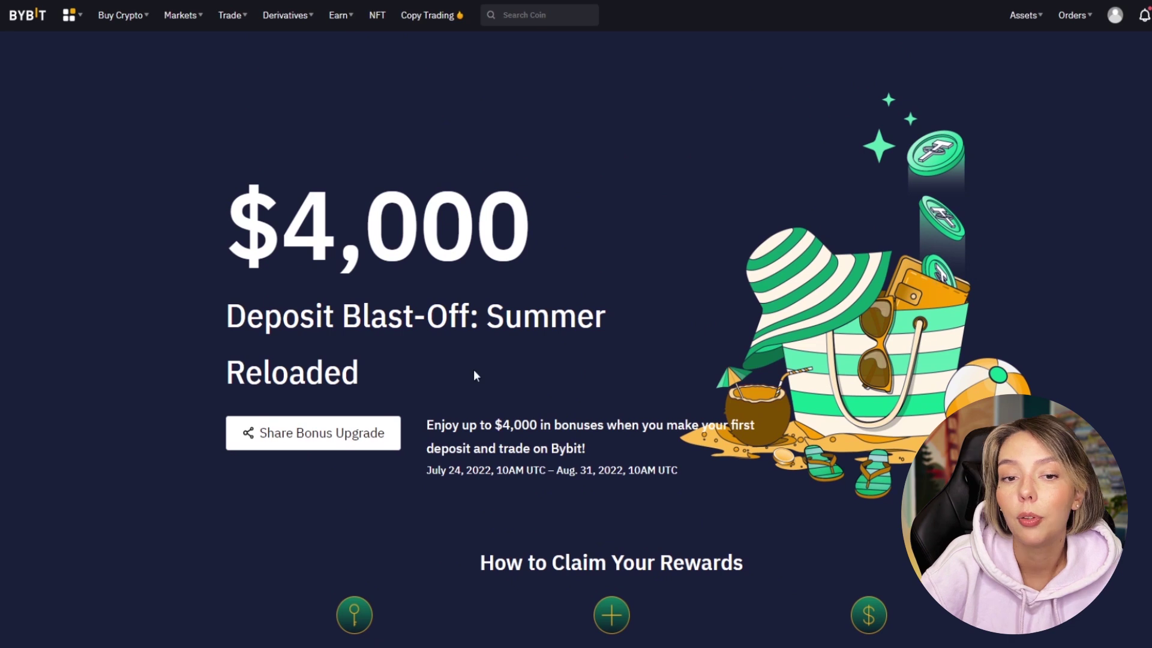
pyautogui.scroll(-6, 754, 340)
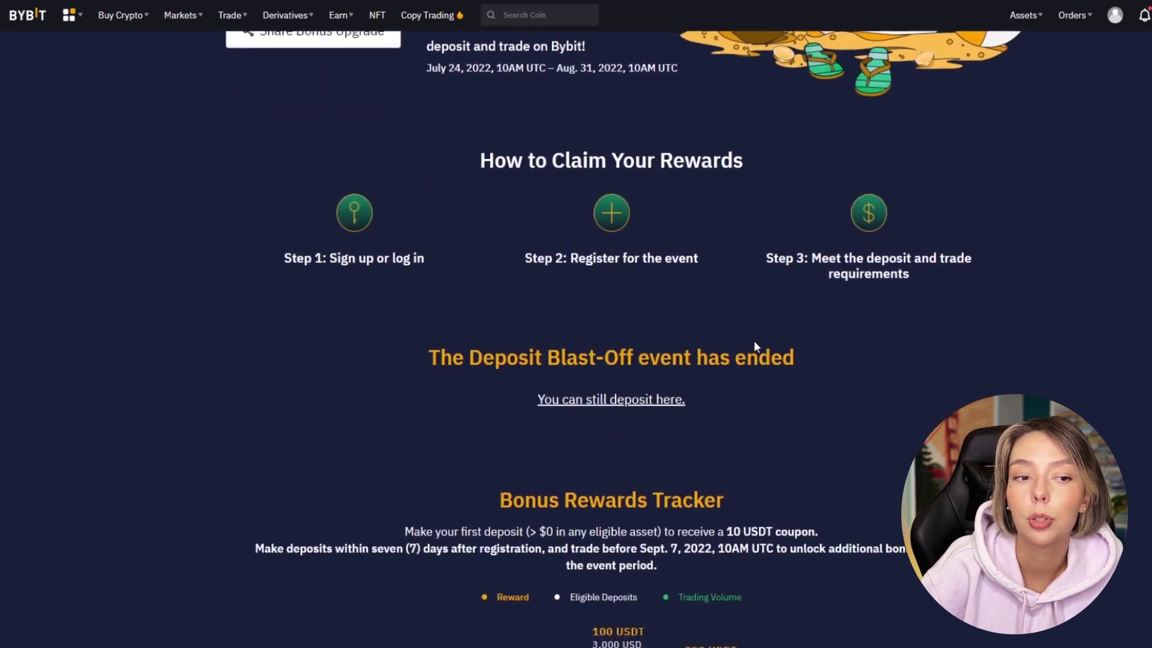
pyautogui.scroll(5, 754, 340)
pyautogui.moveTo(381, 161); pyautogui.dragTo(588, 177)
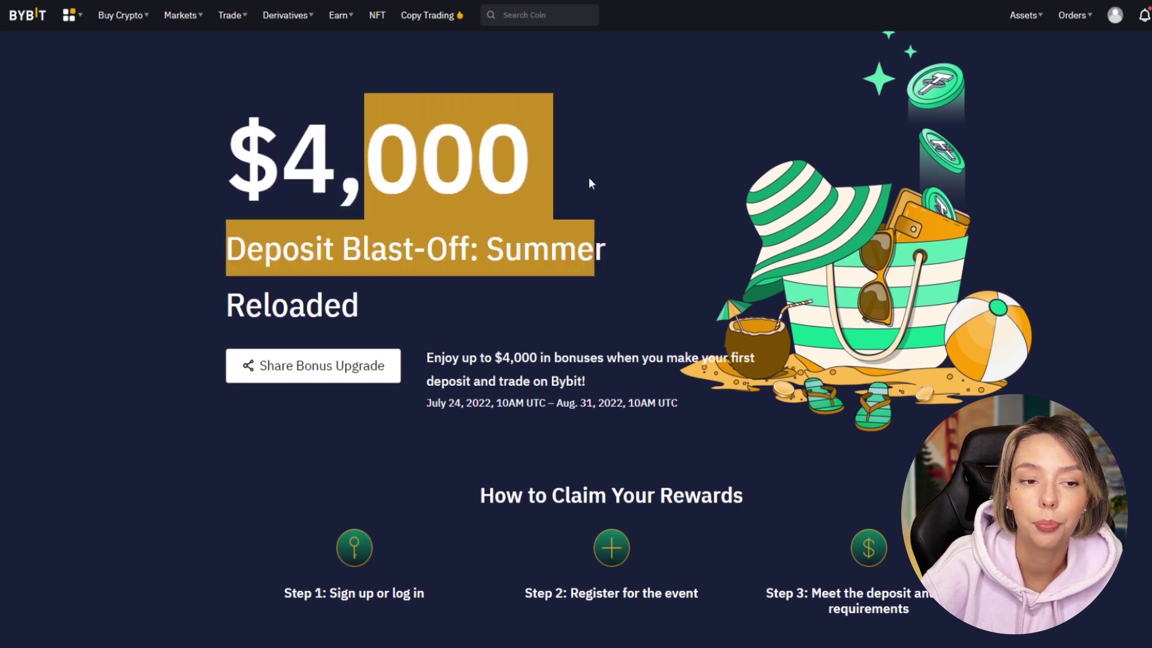
pyautogui.click(589, 178)
# Scroll to the Bonus Rewards Tracker and highlight its reward tier amounts on the gauge.
pyautogui.scroll(-5, 688, 298)
pyautogui.scroll(-5, 764, 390)
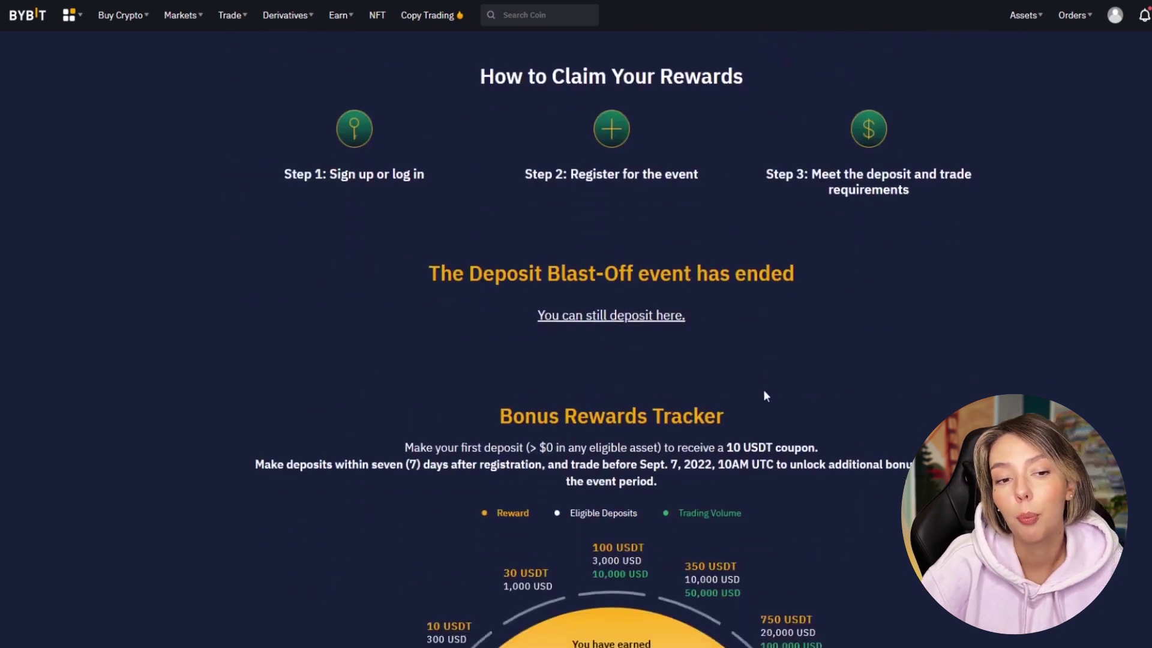
pyautogui.moveTo(593, 236); pyautogui.dragTo(771, 226)
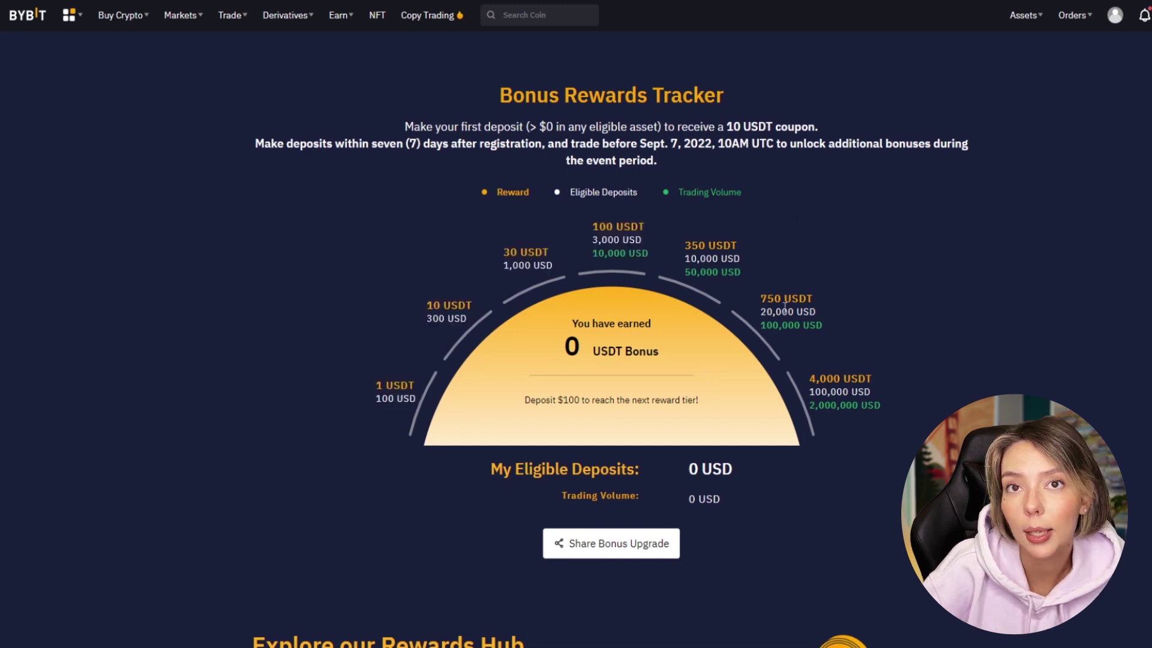
pyautogui.moveTo(761, 298); pyautogui.dragTo(882, 303)
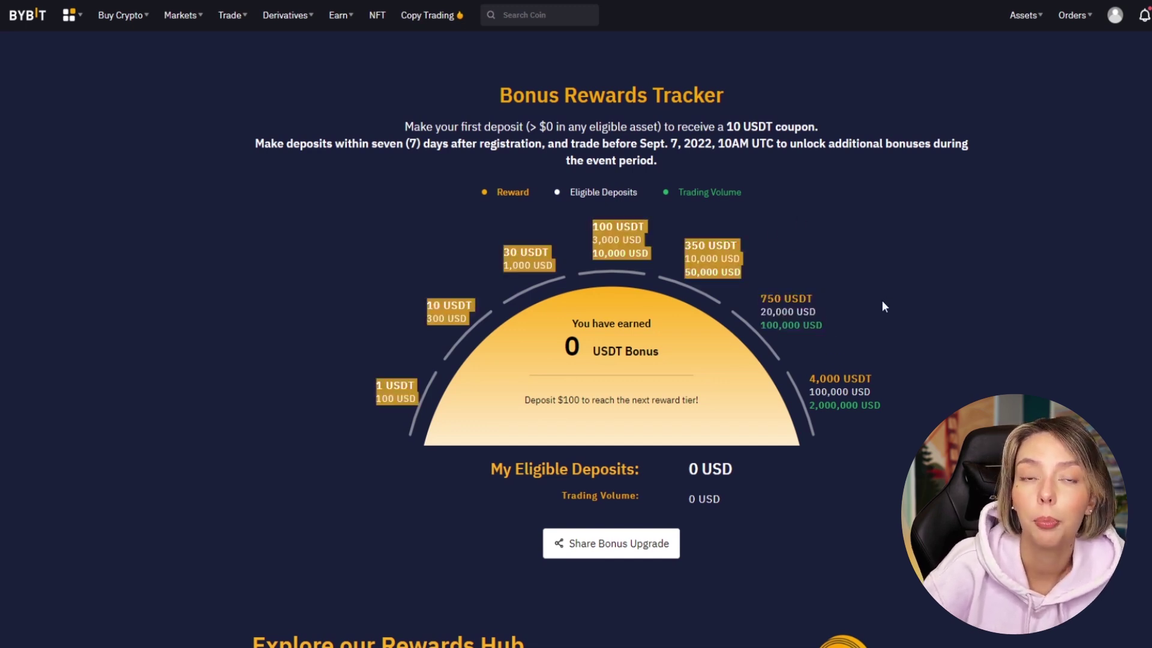
pyautogui.click(821, 390)
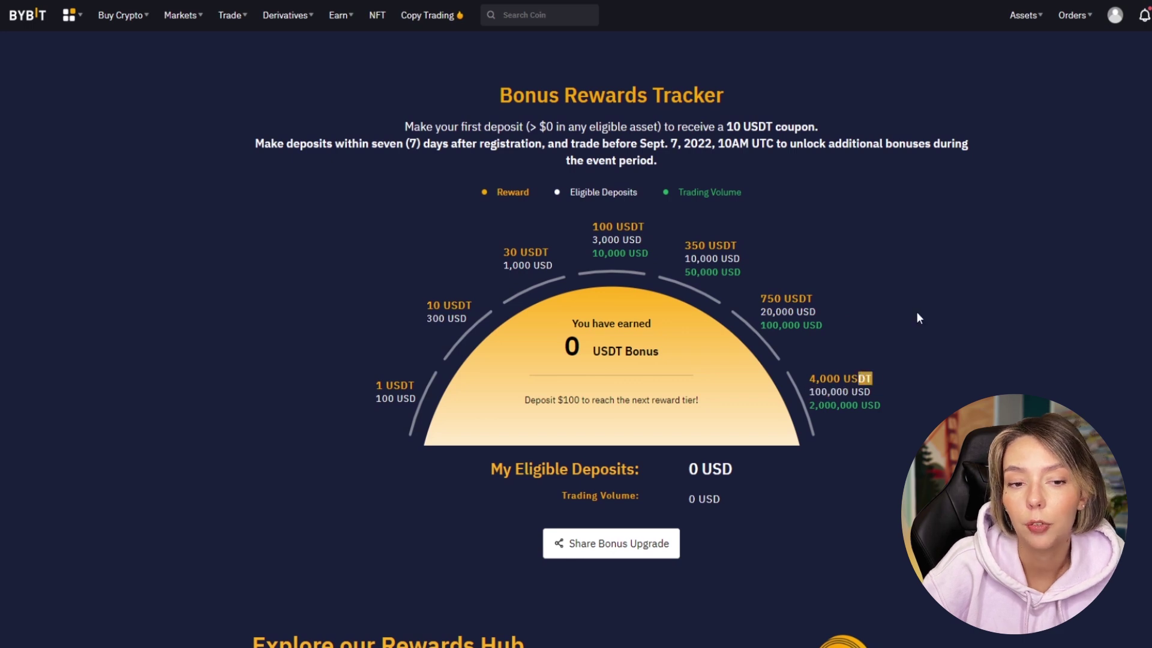
# Scroll through the page and back up to highlight the $4,000 bonus amount in the heading.
pyautogui.scroll(-5, 886, 368)
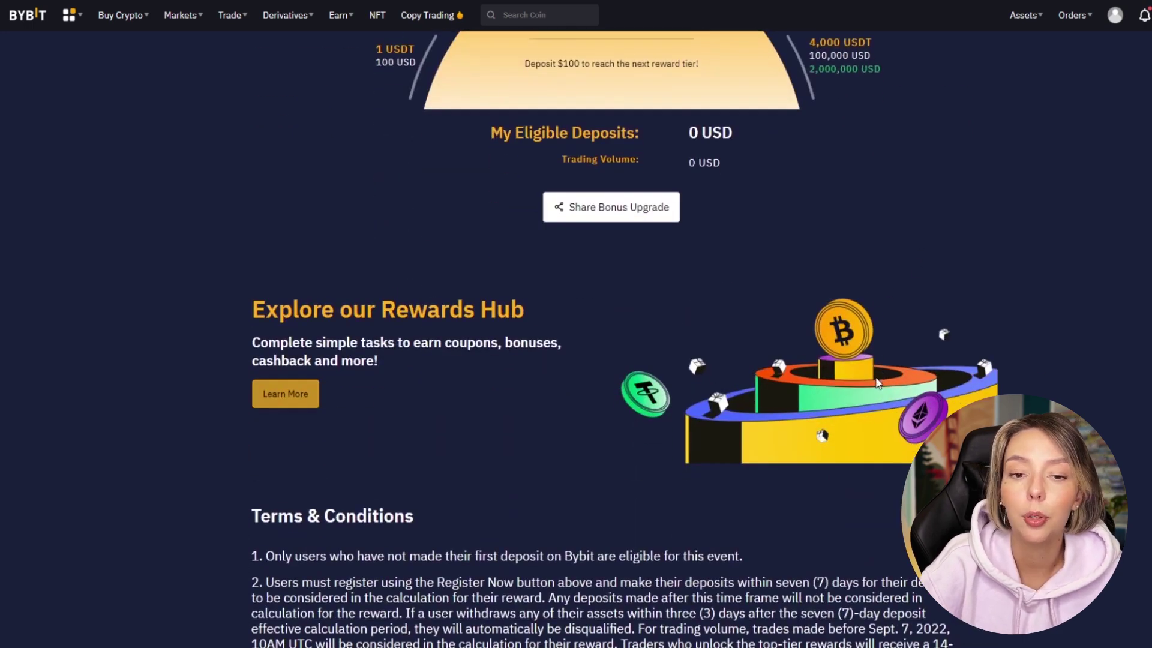
pyautogui.scroll(-4, 877, 382)
pyautogui.scroll(15, 877, 382)
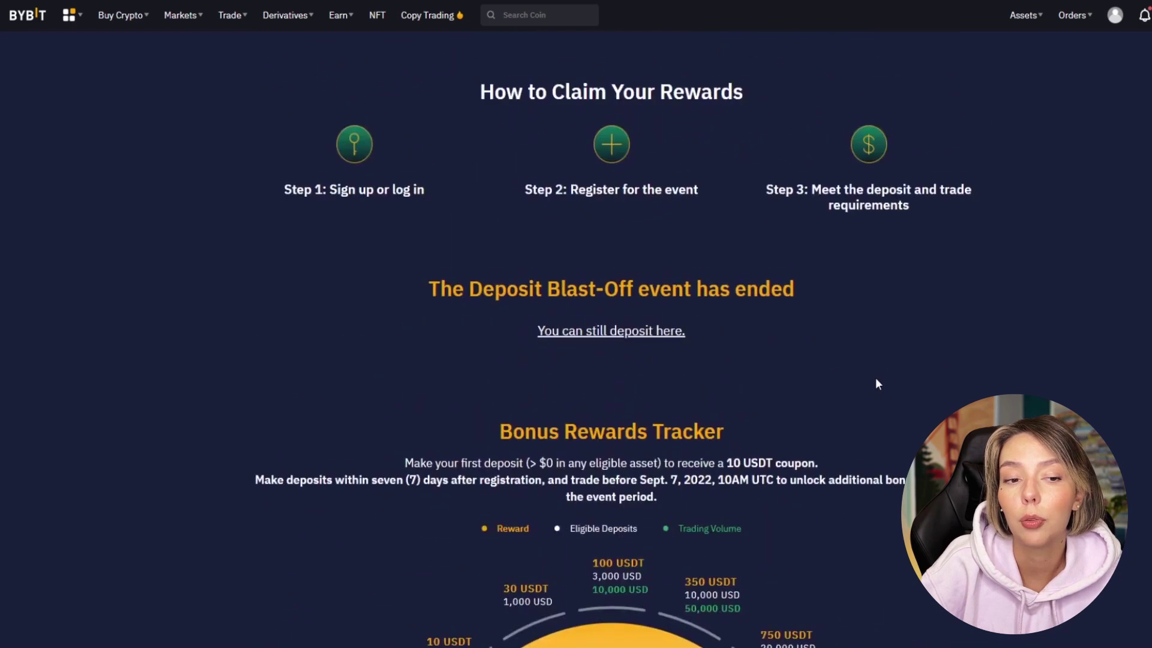
pyautogui.scroll(7, 876, 384)
pyautogui.moveTo(538, 219)
pyautogui.mouseDown()
pyautogui.moveTo(276, 228)
pyautogui.moveTo(334, 234)
pyautogui.moveTo(178, 249)
pyautogui.moveTo(542, 246)
pyautogui.moveTo(204, 246)
pyautogui.moveTo(477, 234)
pyautogui.moveTo(548, 197)
pyautogui.mouseUp()
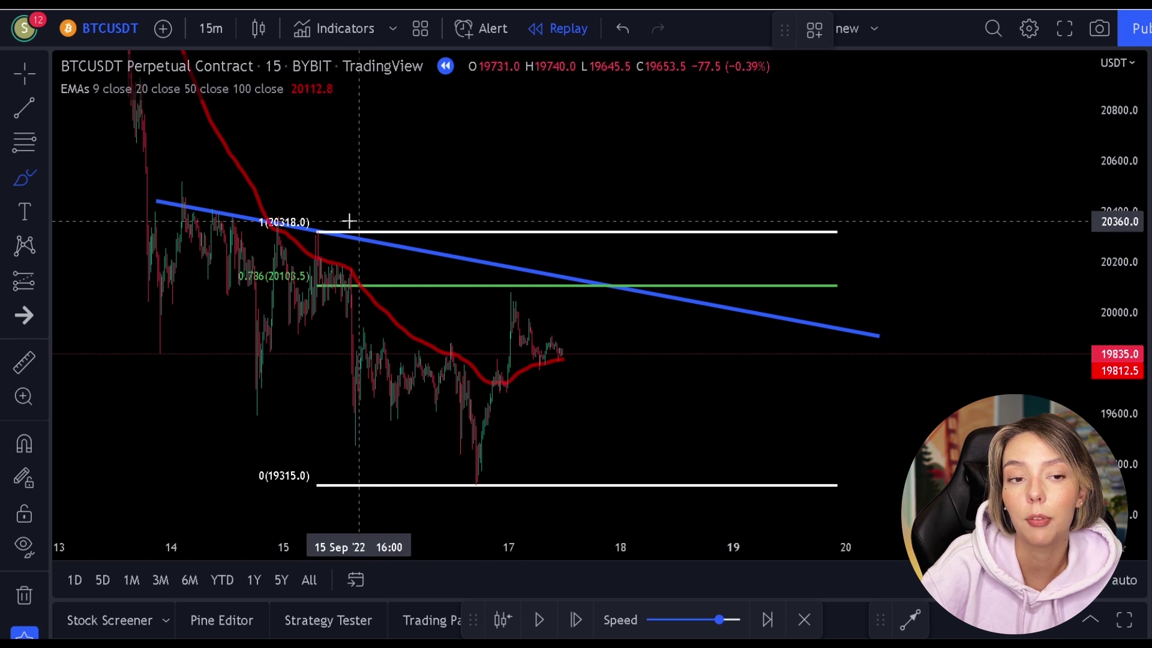
# Brush-circle where price meets the blue trendline, undo it, and return to the crosshair cursor.
pyautogui.moveTo(553, 270)
pyautogui.mouseDown()
pyautogui.moveTo(540, 267)
pyautogui.moveTo(540, 327)
pyautogui.moveTo(562, 277)
pyautogui.mouseUp()
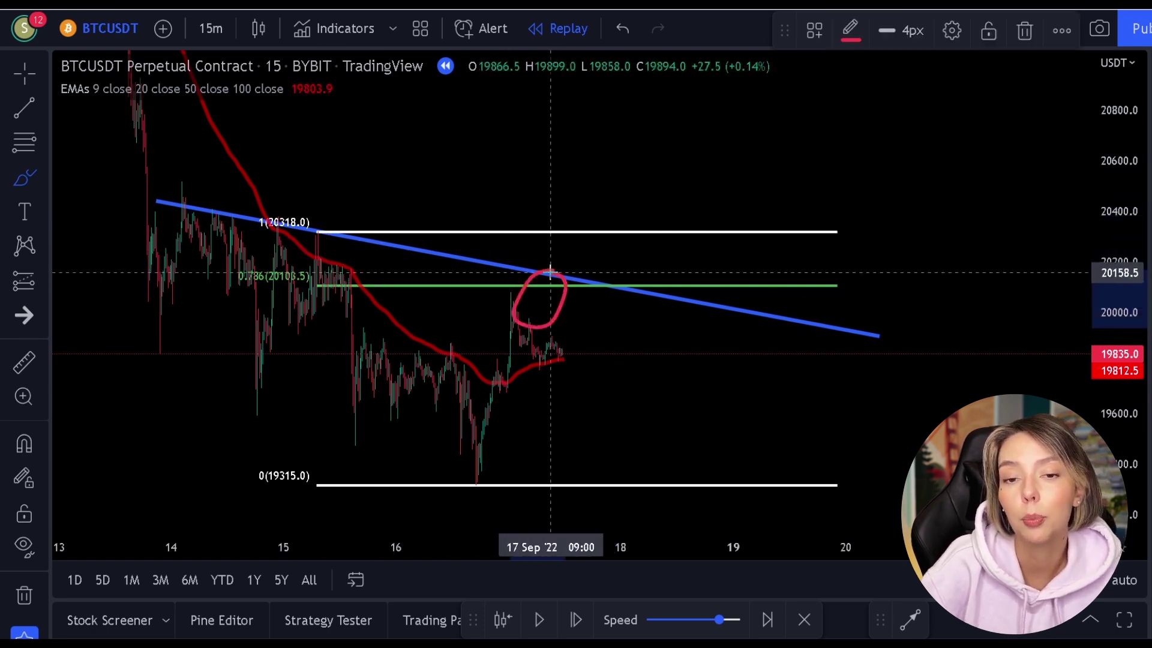
pyautogui.hotkey('ctrl', 'z')
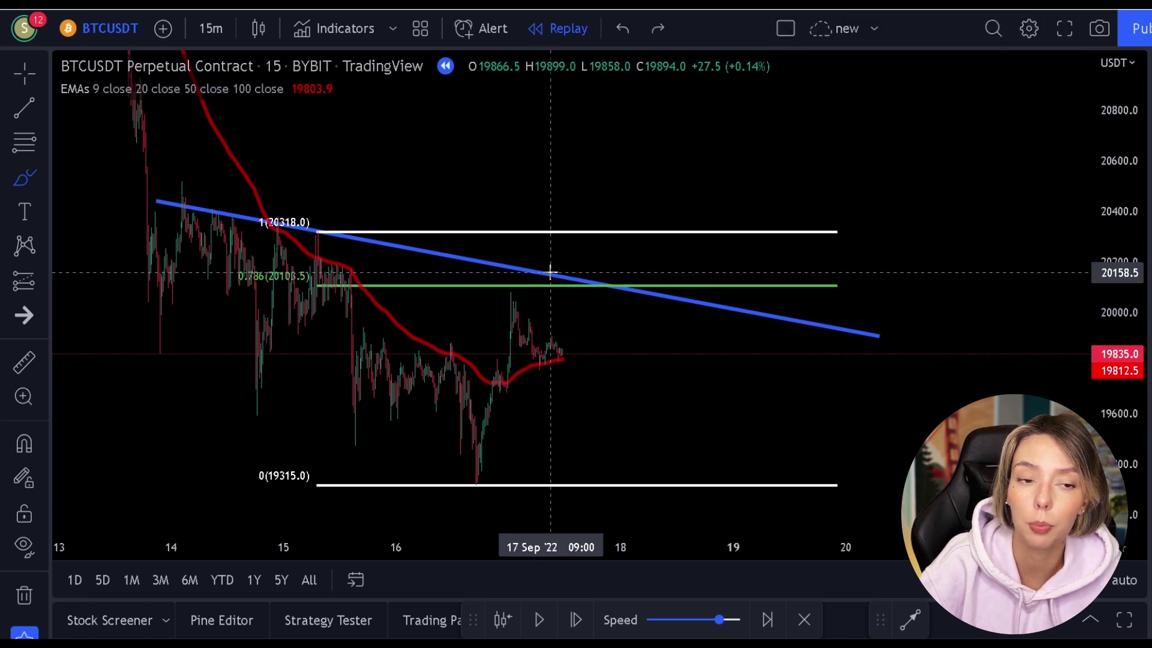
pyautogui.click(25, 74)
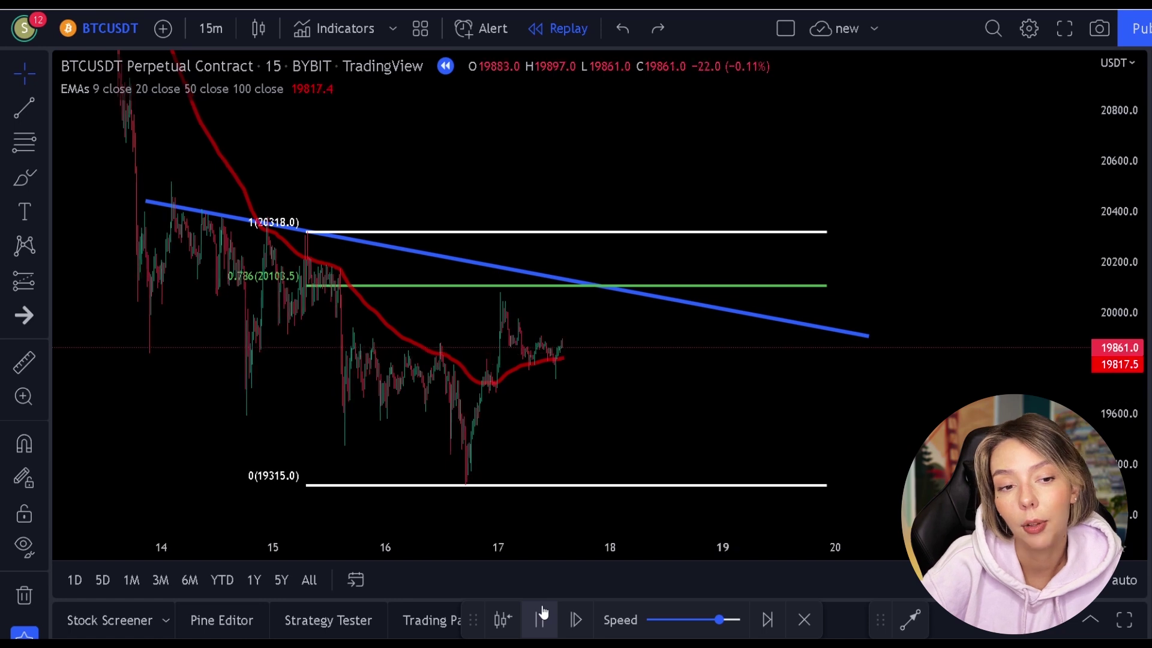
# Speed up the replay until price reaches the blue trendline, brush-circling and undoing marks along the way.
pyautogui.click(540, 618)
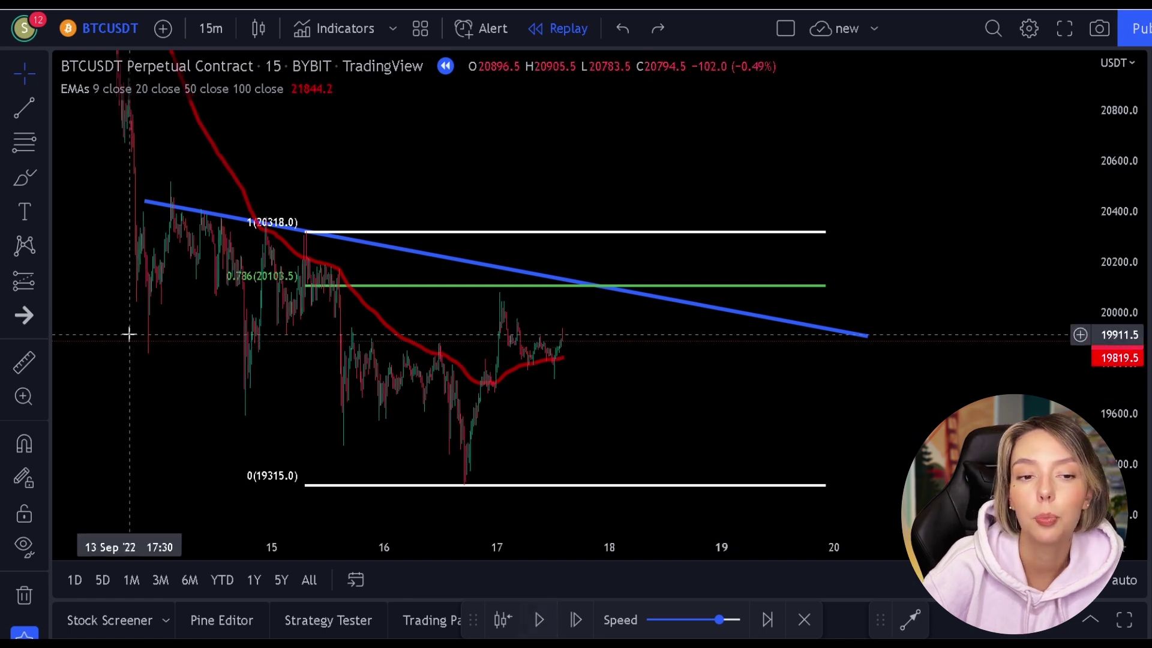
pyautogui.click(18, 183)
pyautogui.moveTo(523, 271)
pyautogui.mouseDown()
pyautogui.moveTo(471, 290)
pyautogui.moveTo(530, 282)
pyautogui.moveTo(514, 265)
pyautogui.mouseUp()
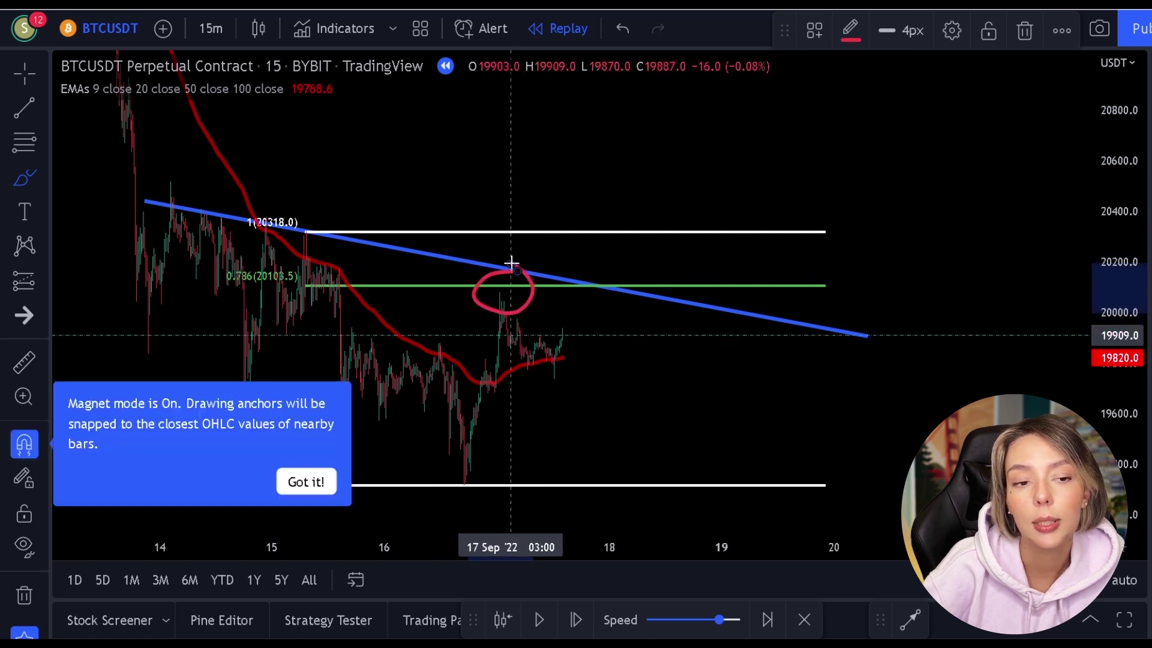
pyautogui.hotkey('ctrl', 'z')
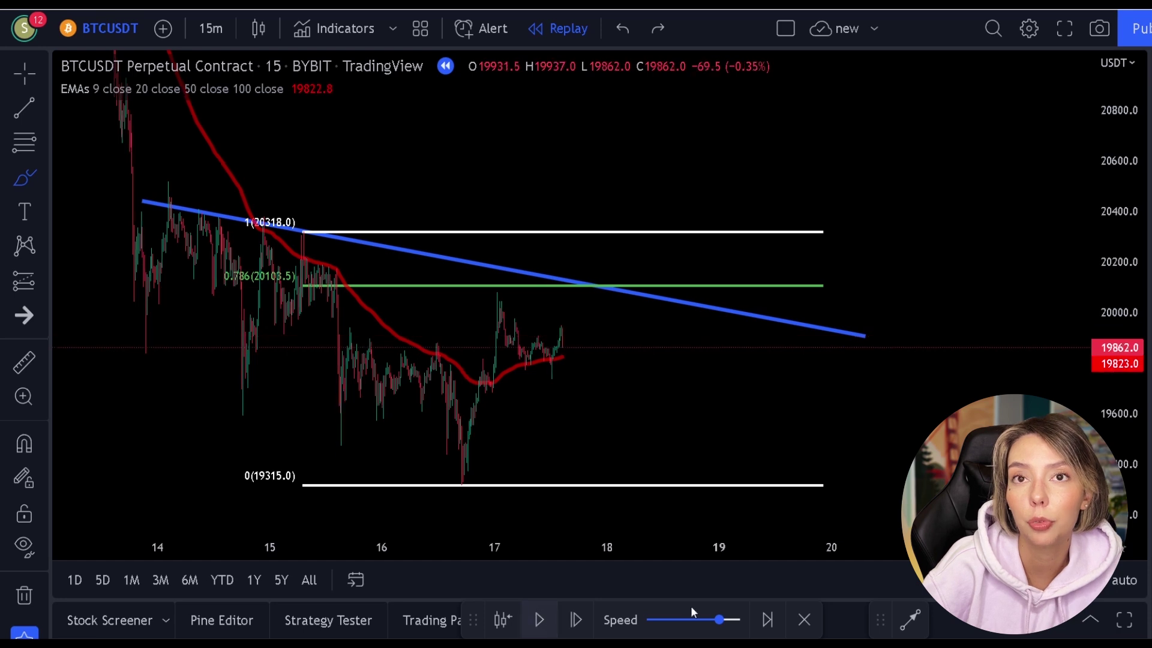
pyautogui.moveTo(722, 619); pyautogui.dragTo(738, 620)
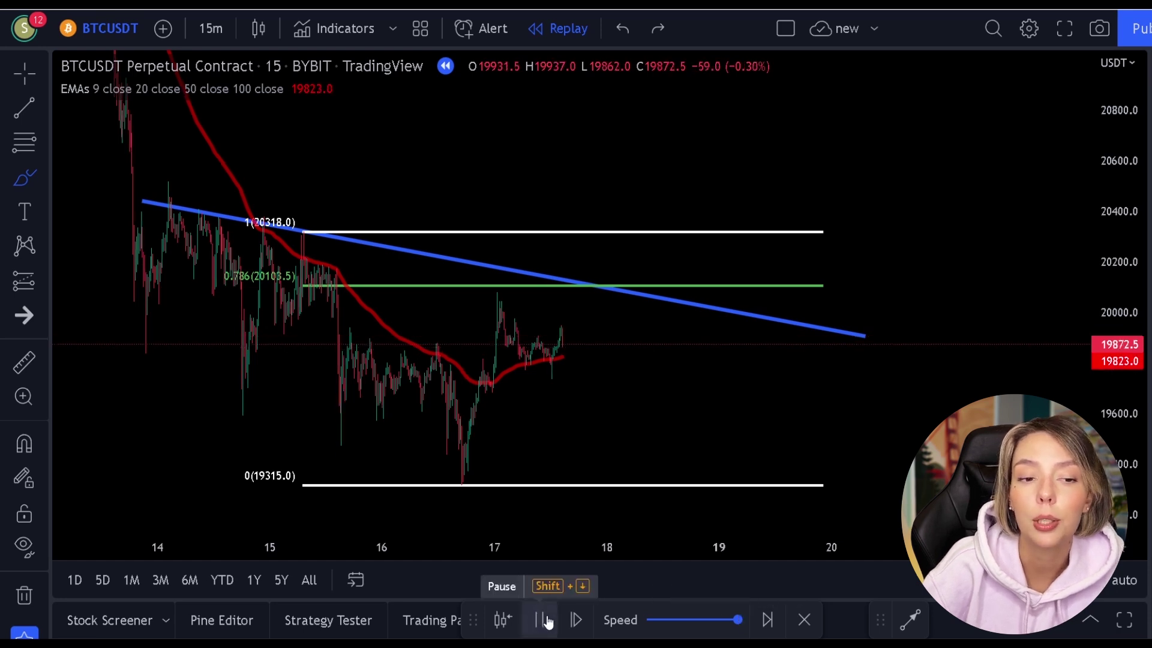
pyautogui.click(544, 619)
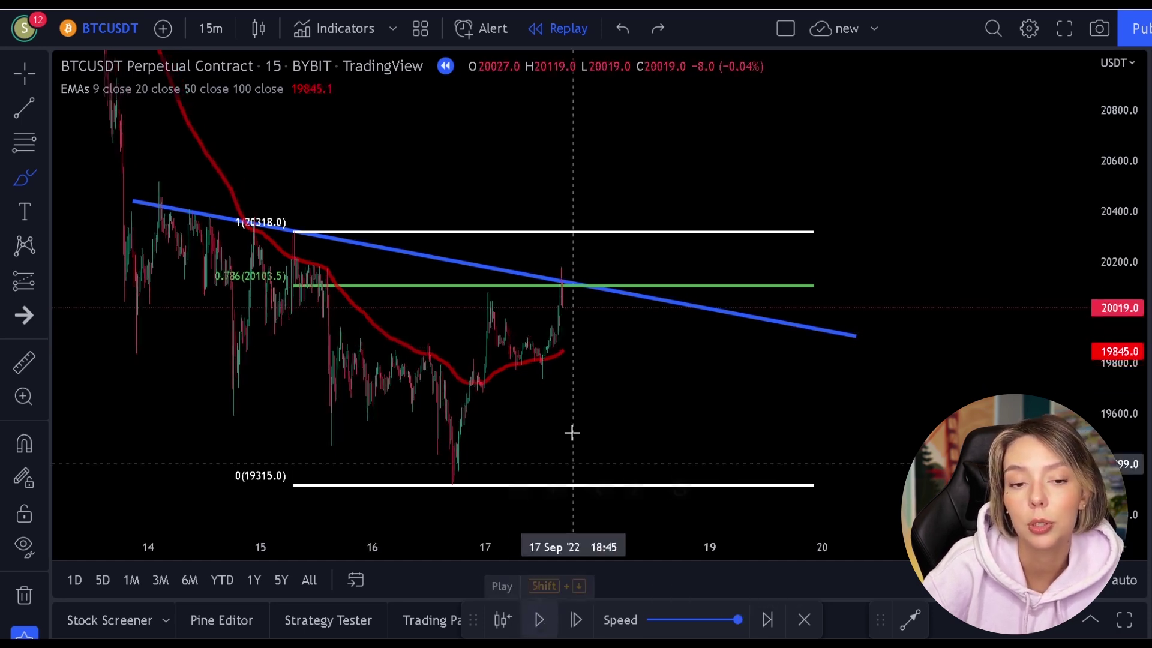
pyautogui.moveTo(573, 277)
pyautogui.mouseDown()
pyautogui.moveTo(560, 322)
pyautogui.moveTo(604, 298)
pyautogui.moveTo(571, 265)
pyautogui.mouseUp()
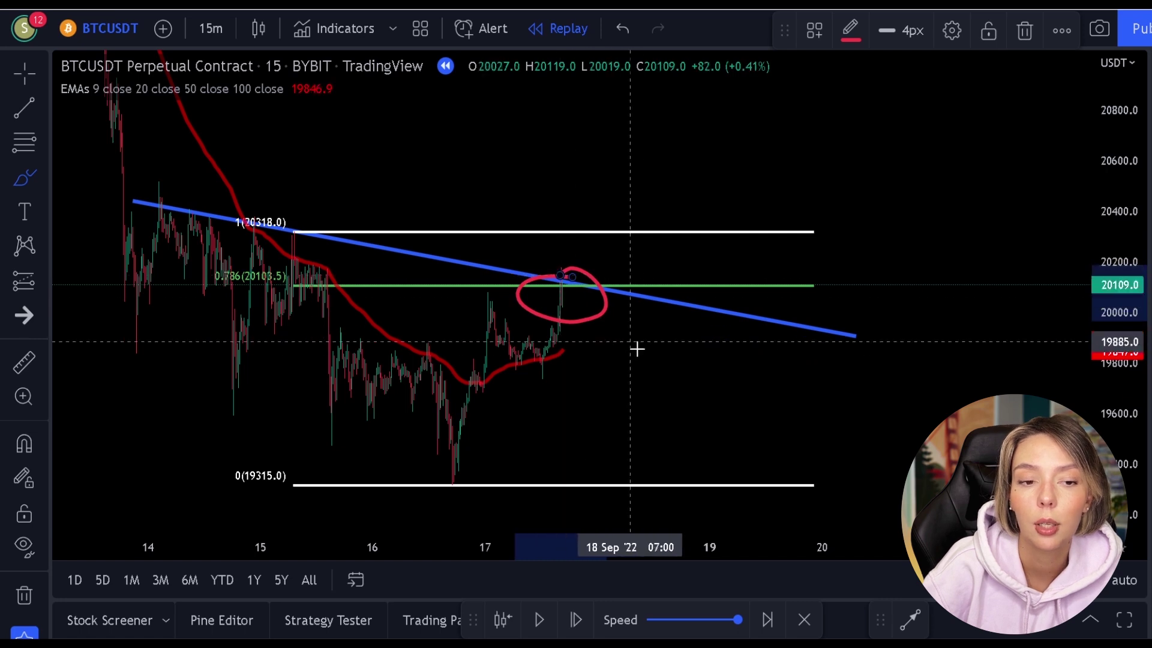
pyautogui.hotkey('ctrl', 'z')
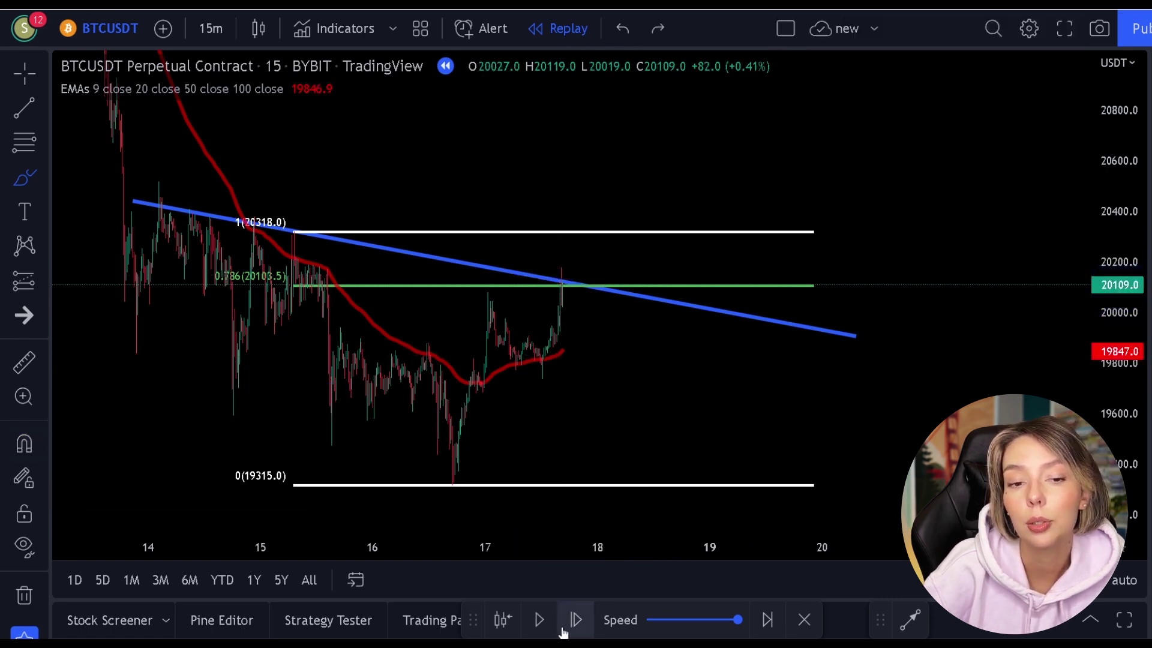
# Step the replay a few more candles, circle the latest candles at the trendline, then undo it.
pyautogui.click(541, 620)
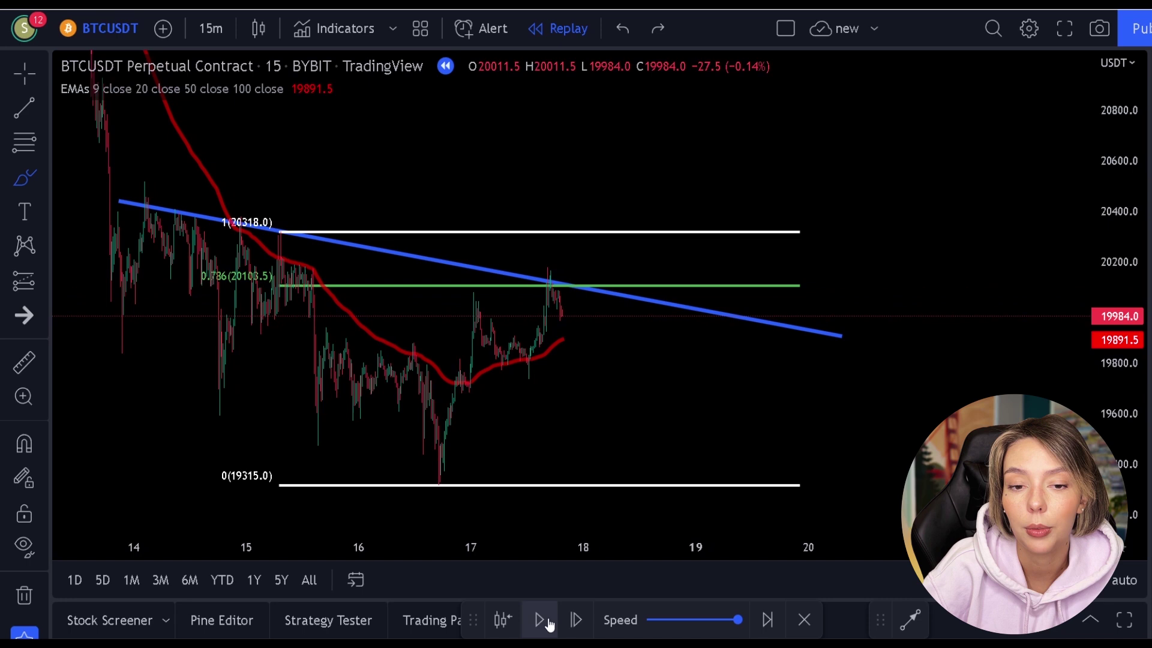
pyautogui.click(541, 619)
pyautogui.click(541, 620)
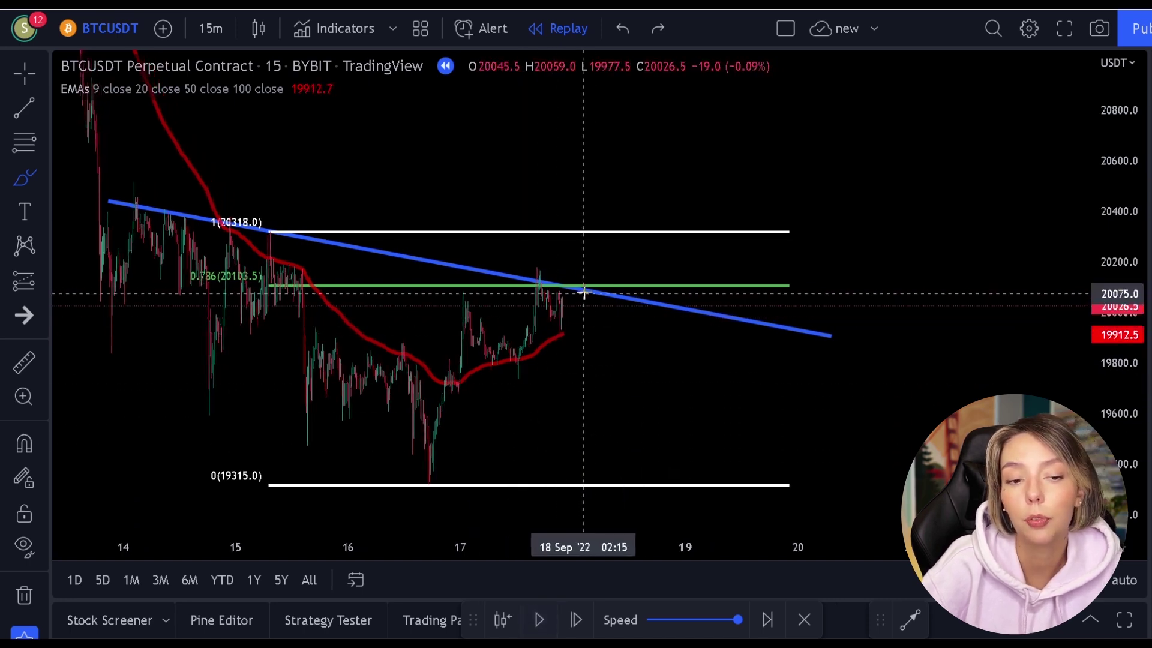
pyautogui.moveTo(595, 288)
pyautogui.mouseDown()
pyautogui.moveTo(532, 296)
pyautogui.moveTo(586, 342)
pyautogui.moveTo(620, 286)
pyautogui.moveTo(563, 267)
pyautogui.mouseUp()
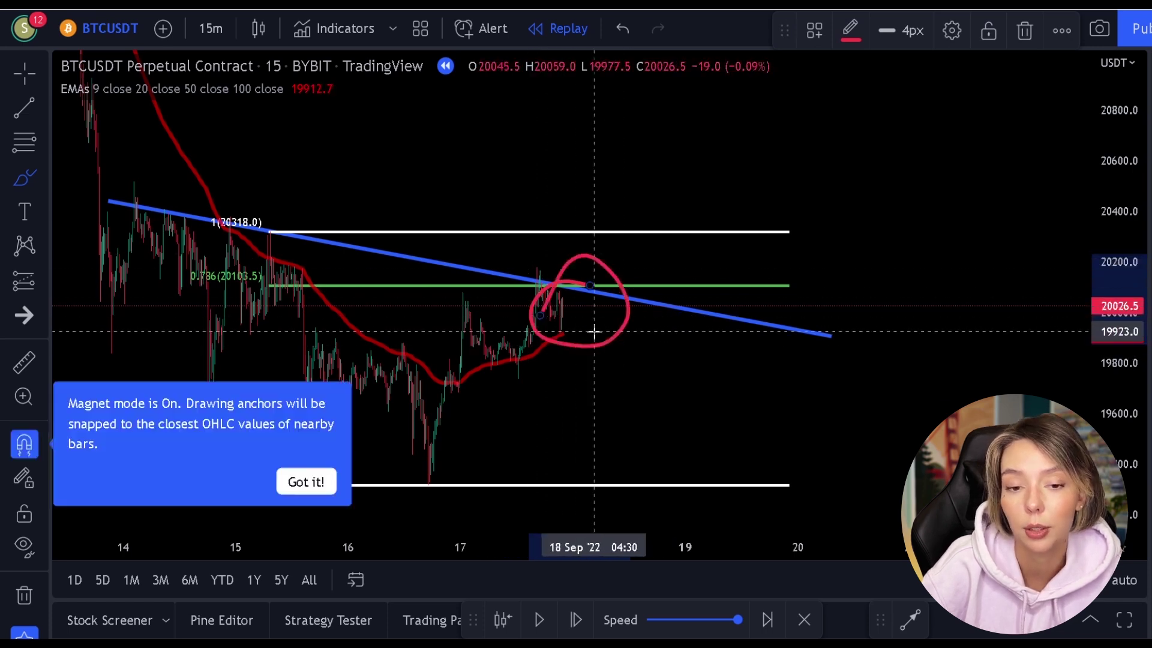
pyautogui.hotkey('ctrl', 'z')
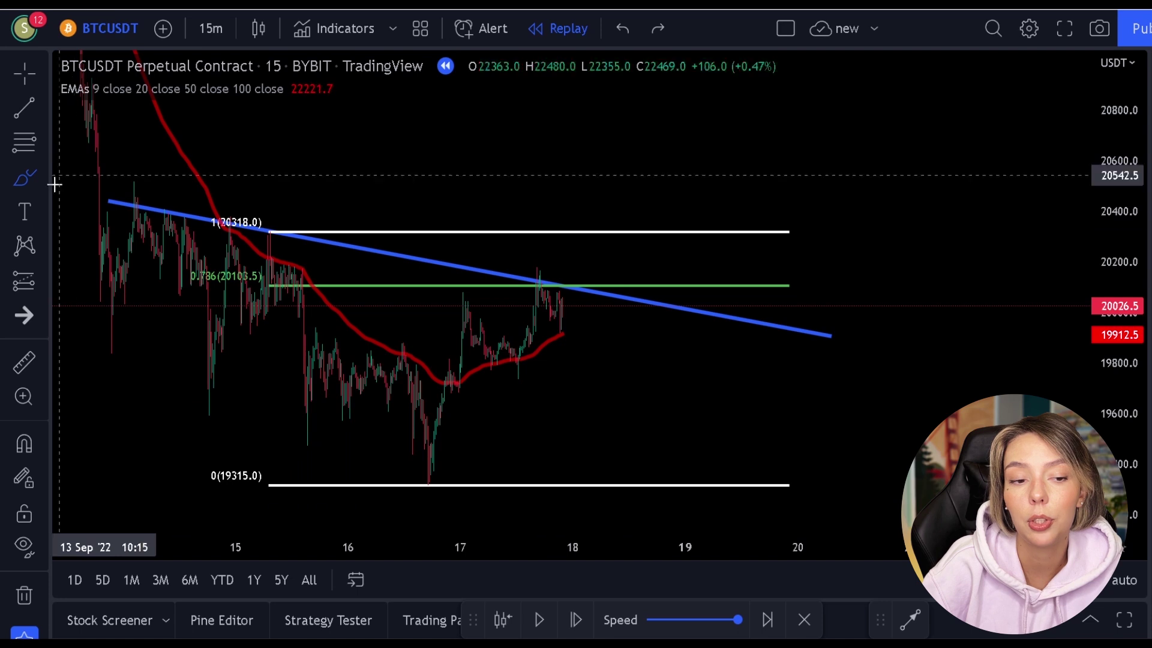
# Place a short position at the trendline touch with its stop lowered to 20375, above Fib 1.
pyautogui.click(26, 288)
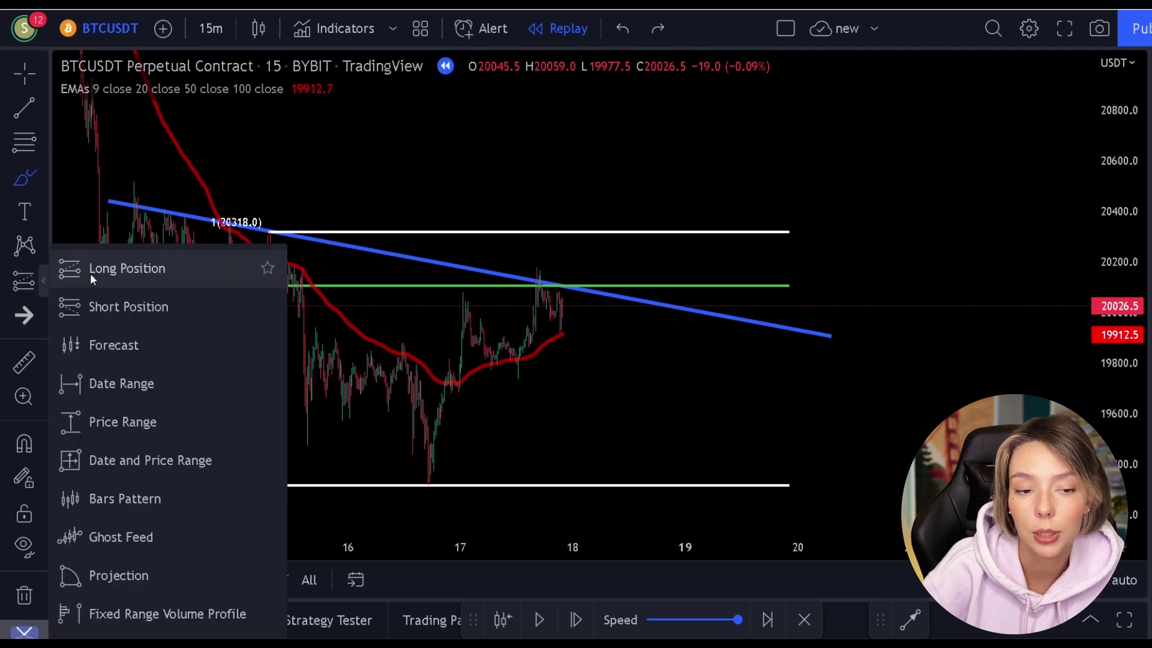
pyautogui.click(96, 306)
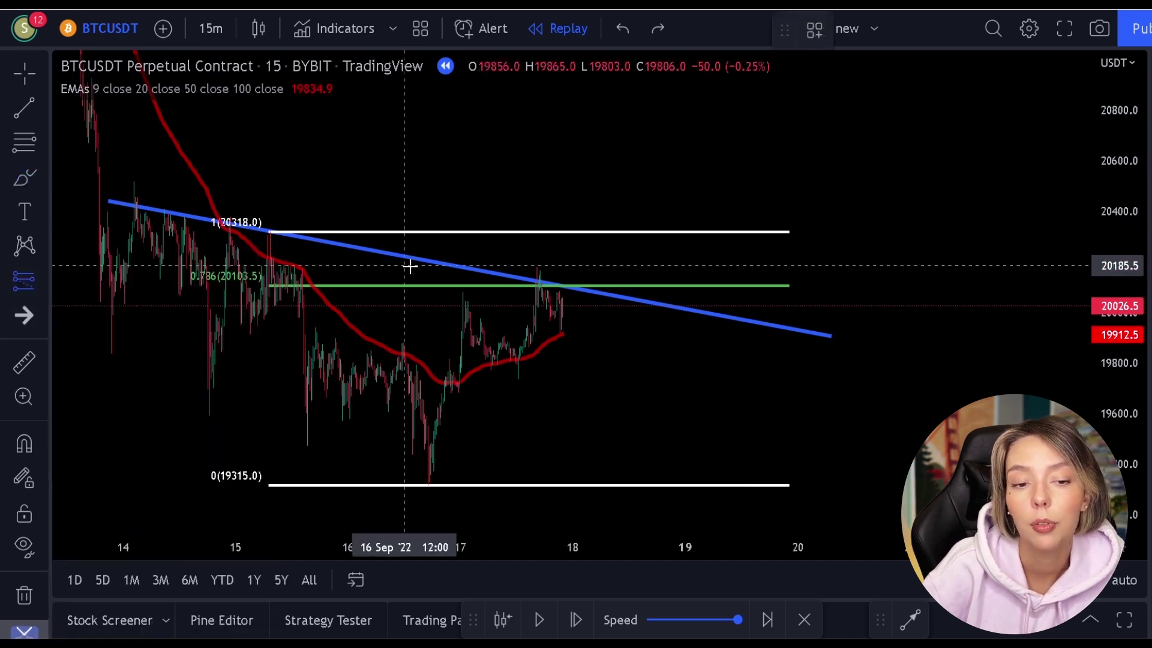
pyautogui.click(564, 307)
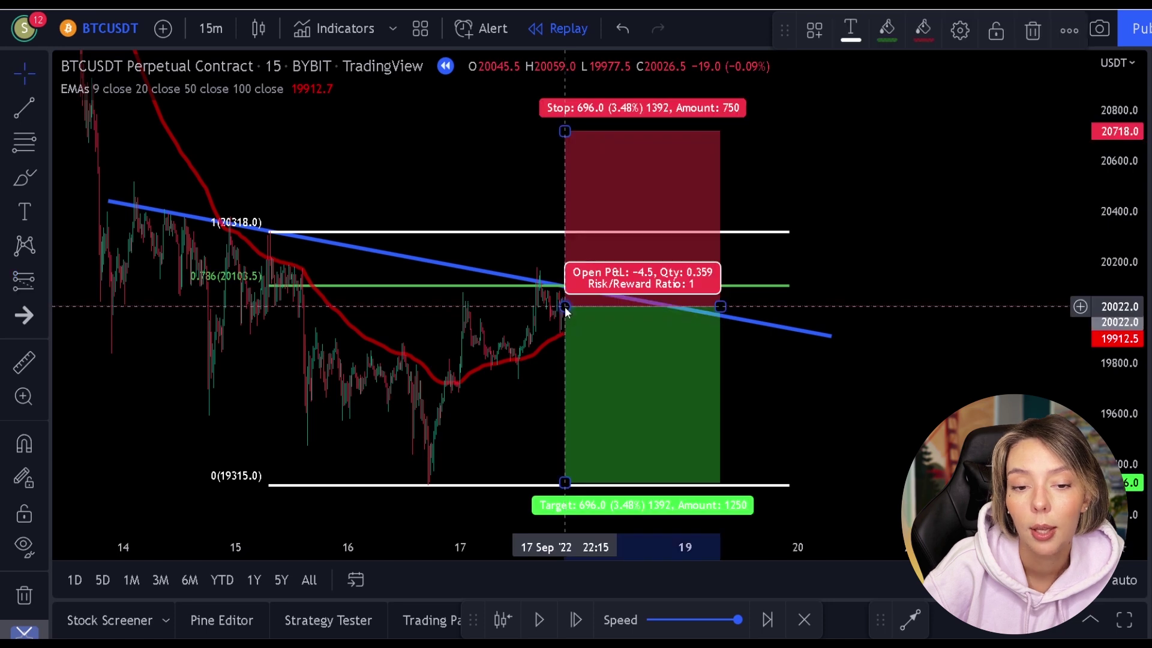
pyautogui.moveTo(564, 131); pyautogui.dragTo(566, 218)
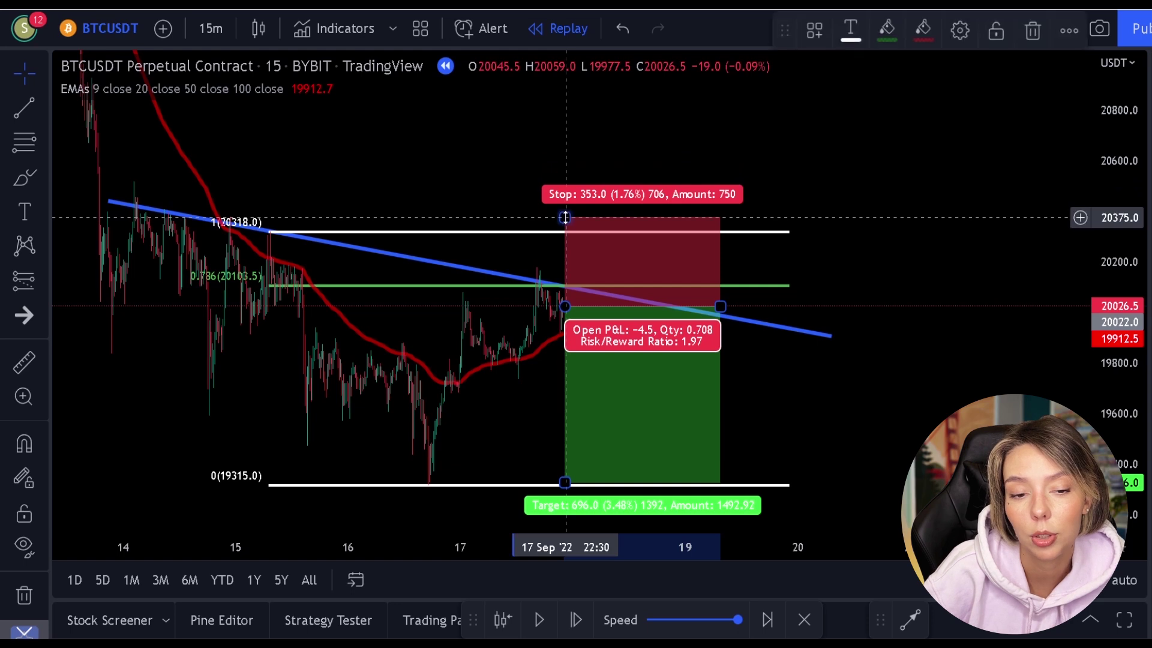
pyautogui.click(790, 402)
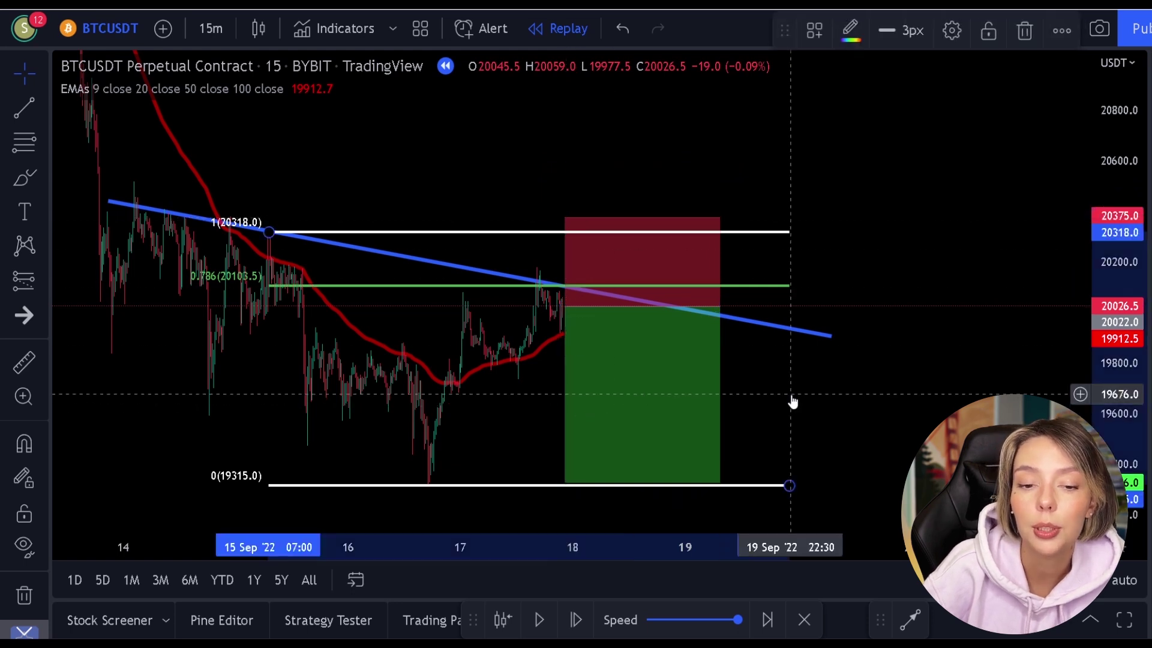
# Widen the short position to the right and replay until price hits its target.
pyautogui.click(548, 620)
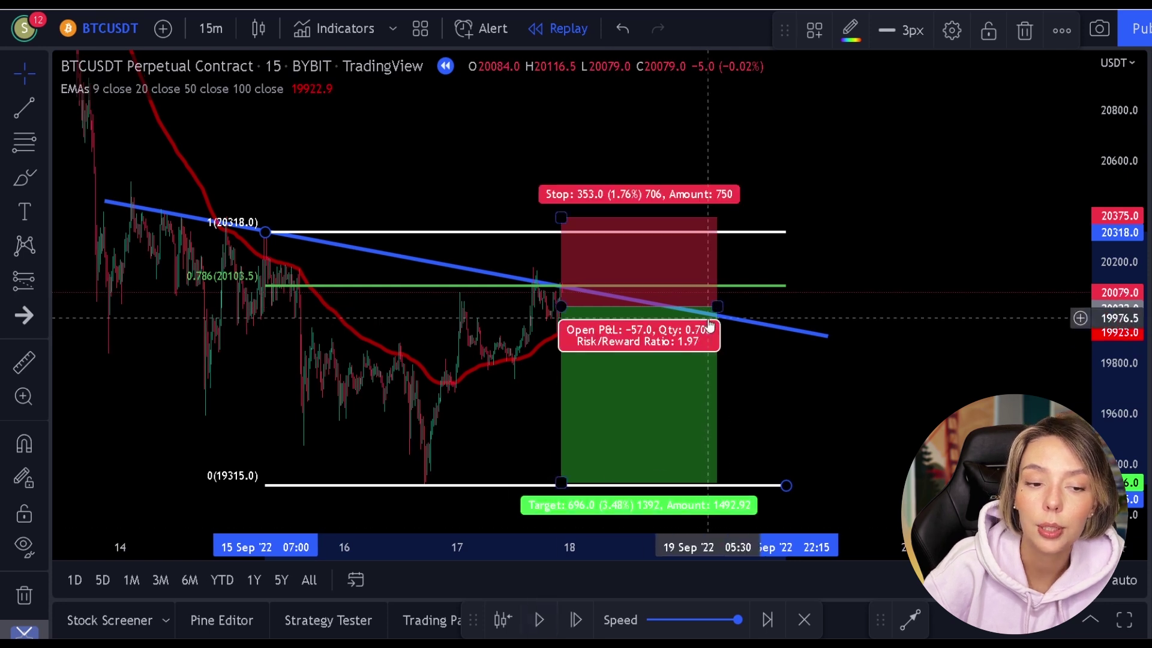
pyautogui.moveTo(719, 306); pyautogui.dragTo(991, 306)
pyautogui.click(903, 129)
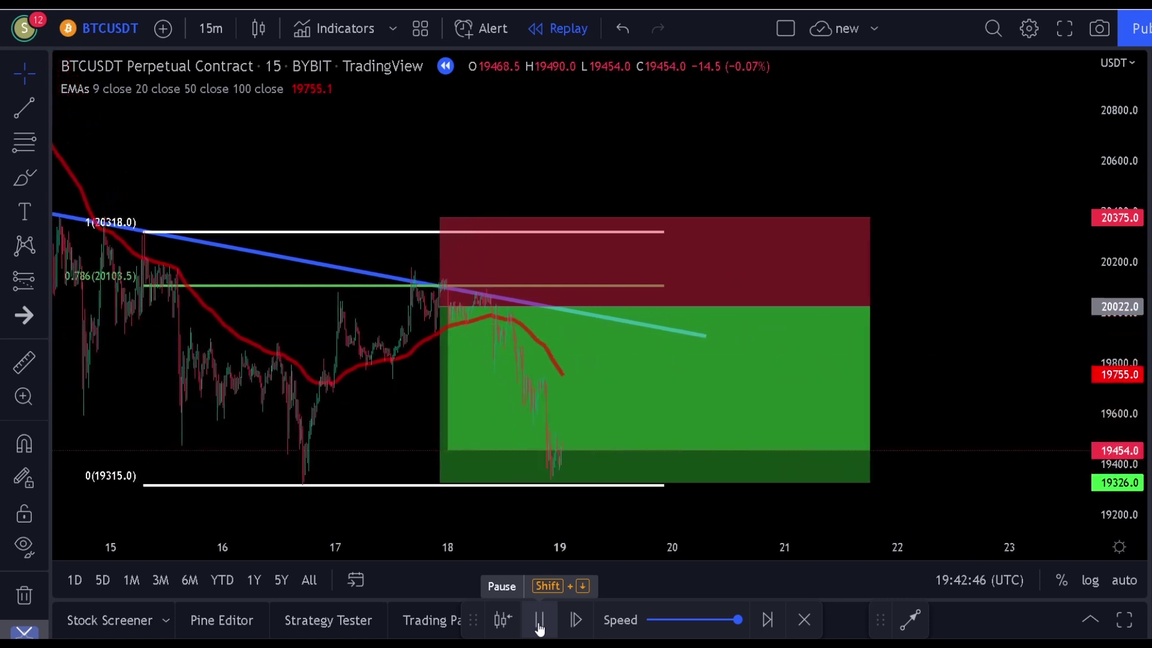
pyautogui.click(539, 620)
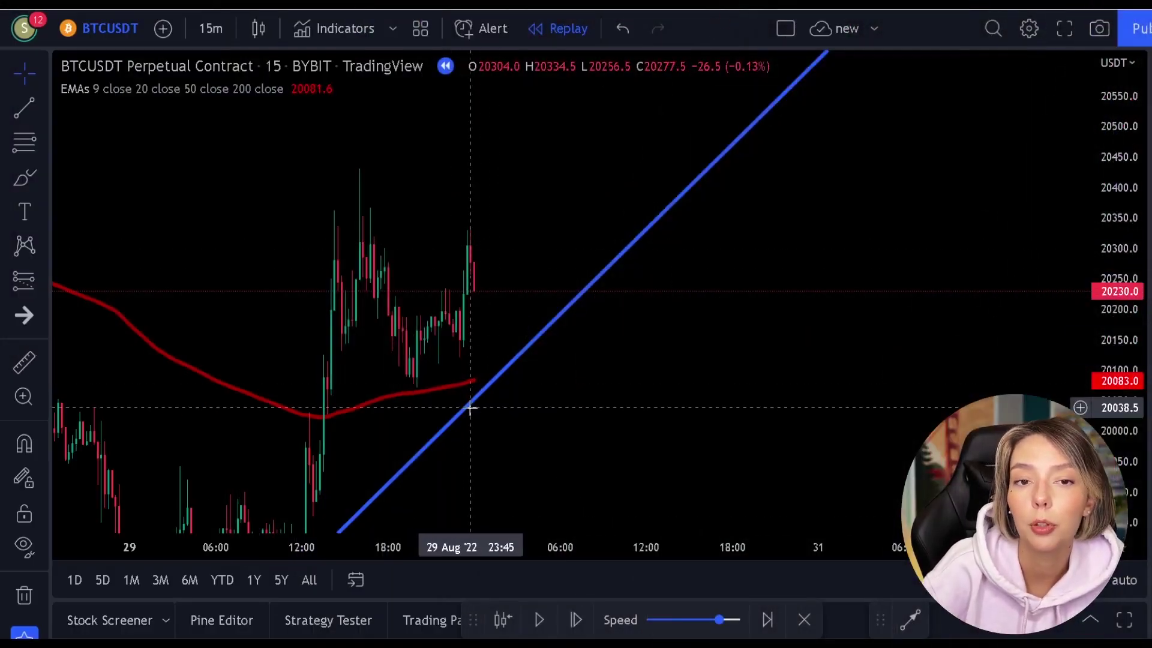
pyautogui.moveTo(1116, 183); pyautogui.dragTo(1126, 260)
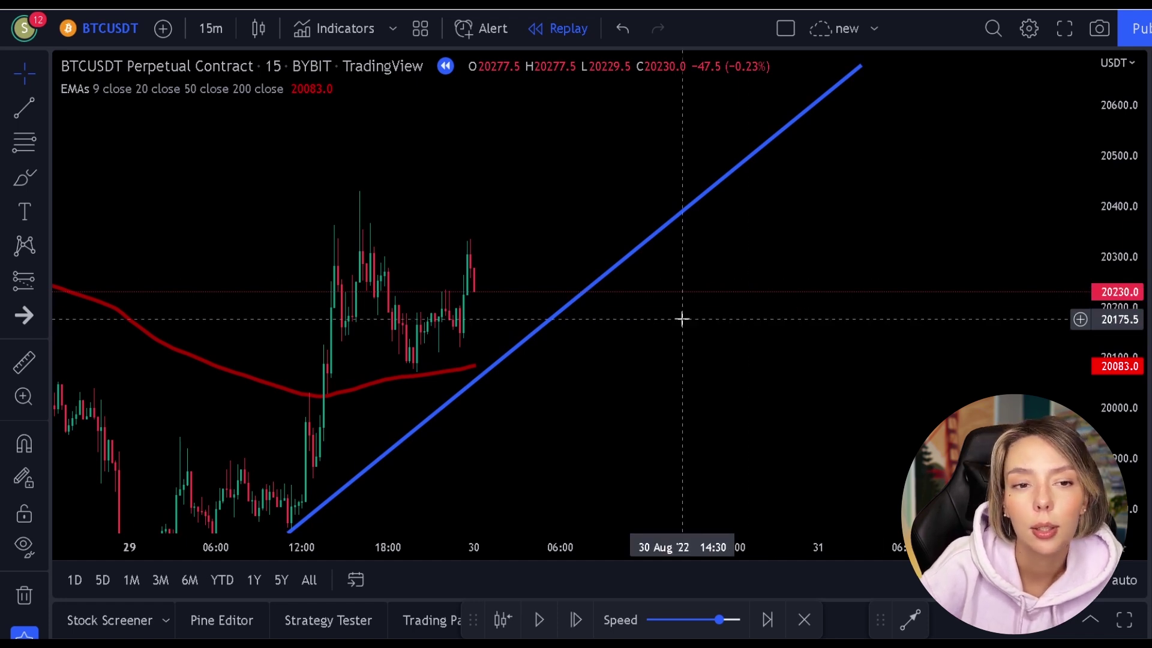
pyautogui.click(24, 177)
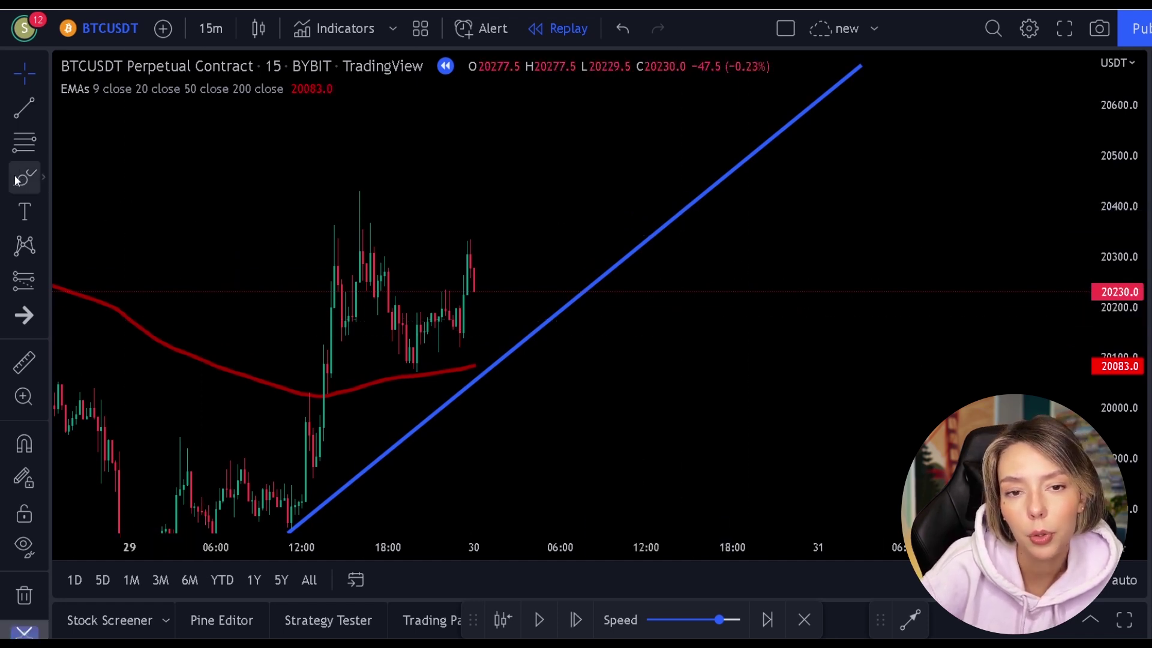
pyautogui.moveTo(420, 364); pyautogui.dragTo(409, 384)
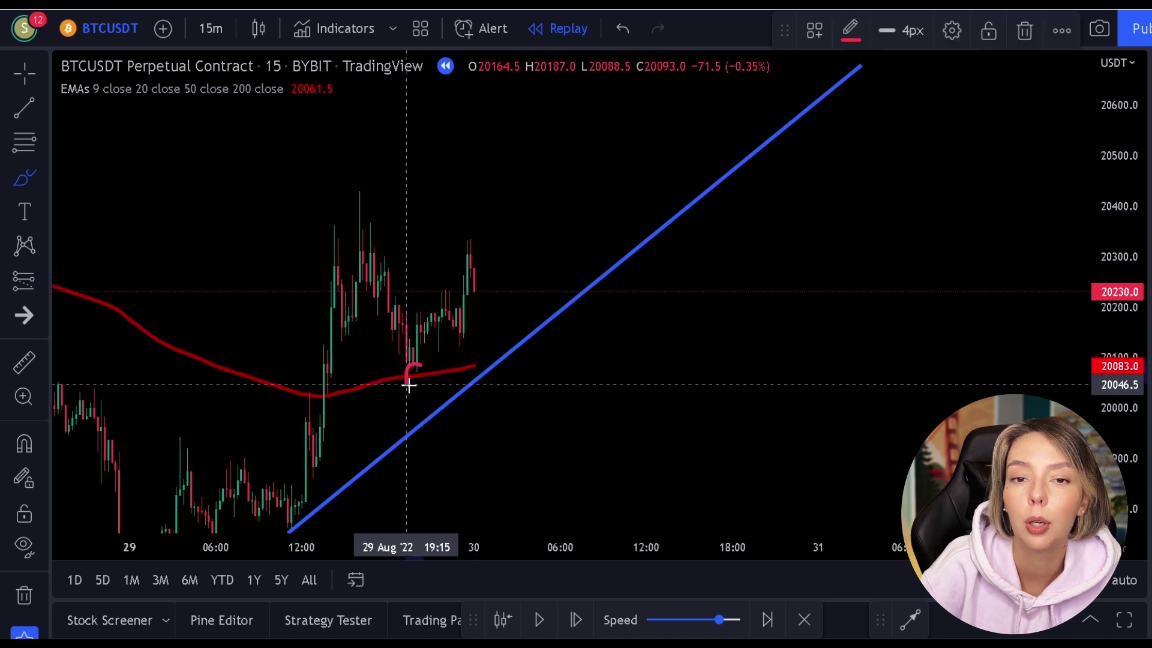
pyautogui.moveTo(472, 233)
pyautogui.mouseDown()
pyautogui.moveTo(460, 236)
pyautogui.moveTo(482, 261)
pyautogui.mouseUp()
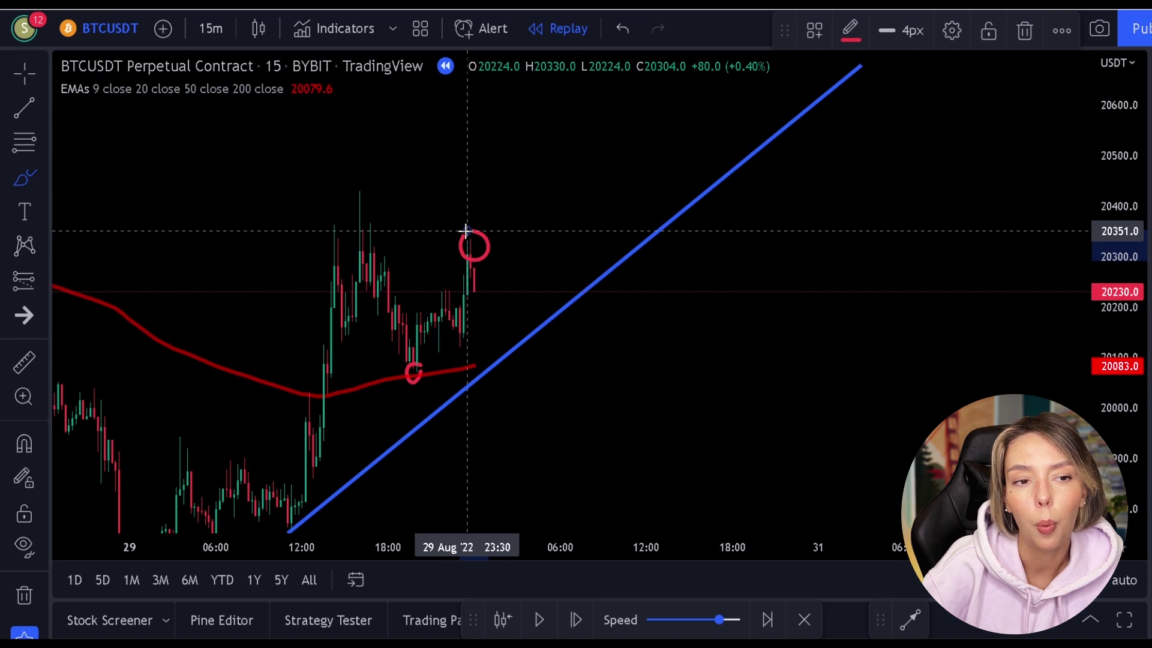
pyautogui.hotkey('ctrl', 'z')
pyautogui.hotkey('ctrl', 'z')
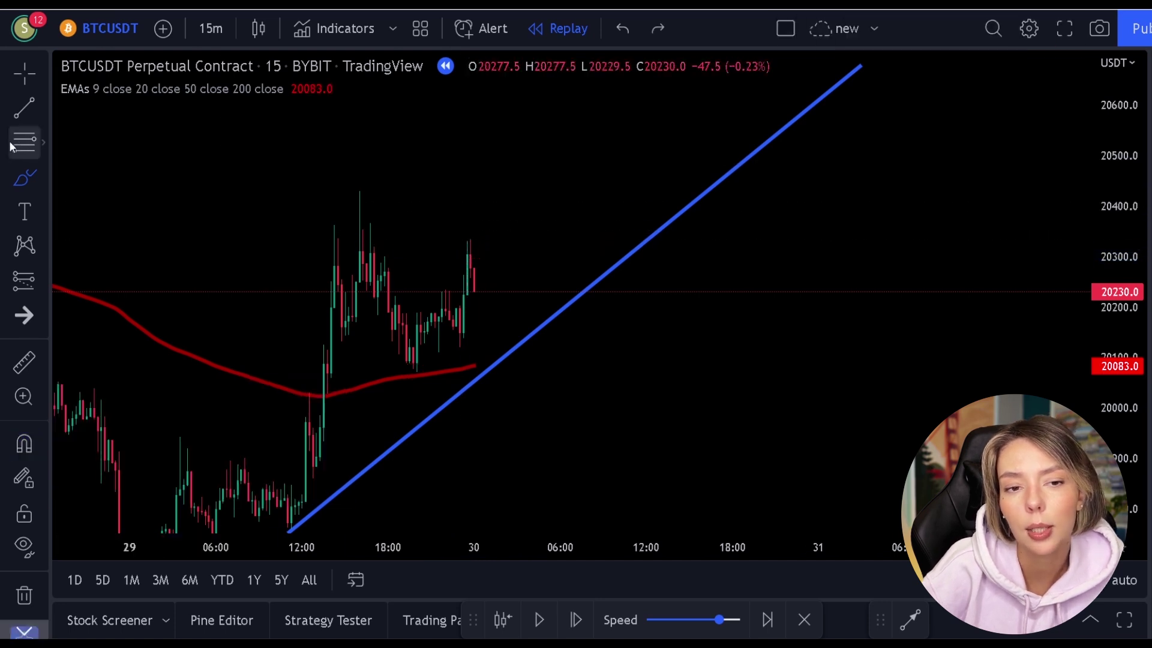
pyautogui.click(21, 144)
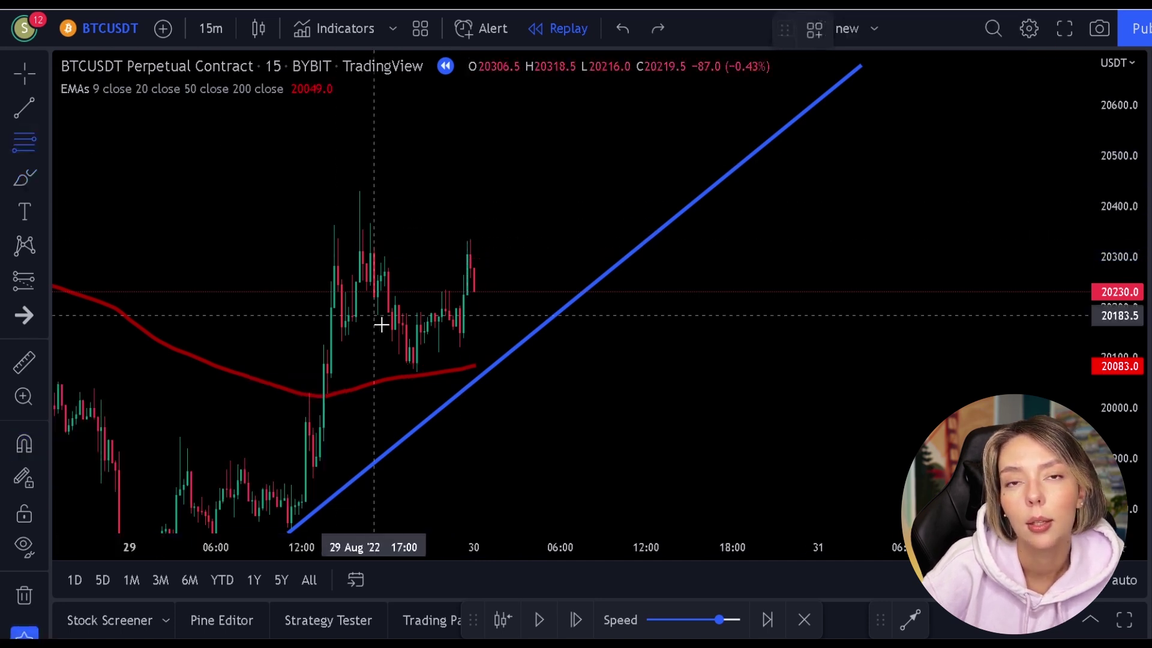
# Draw the Fib from the 20073 low to 20337.5, then max-speed replay back toward the 0.786 level.
pyautogui.click(416, 371)
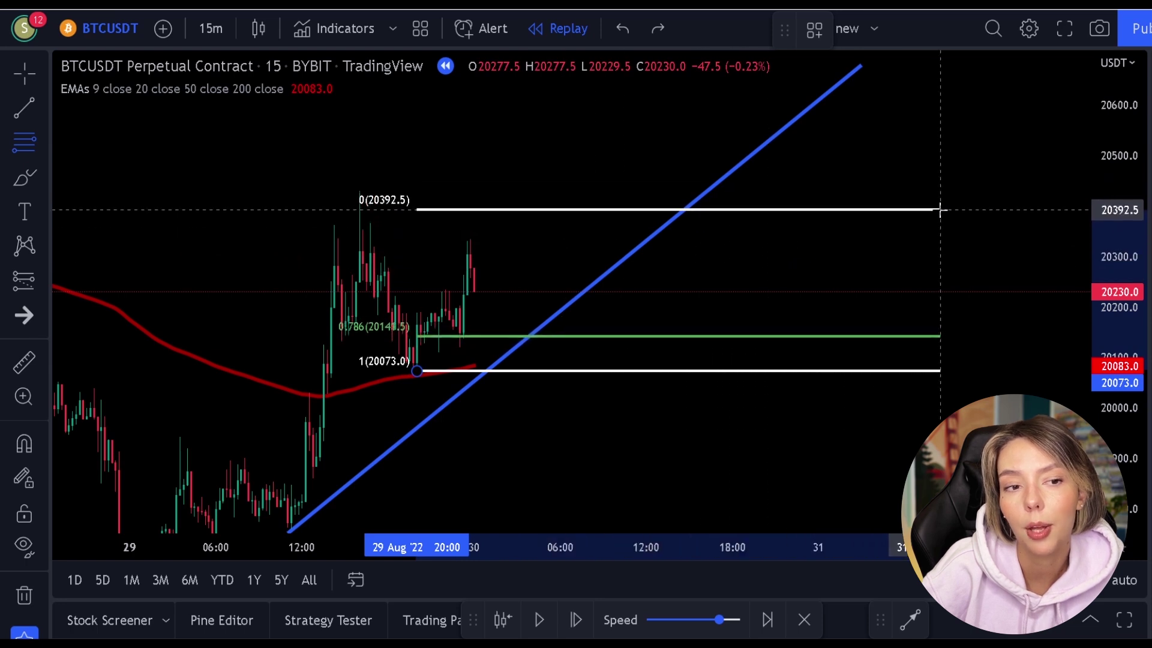
pyautogui.click(737, 618)
pyautogui.click(546, 624)
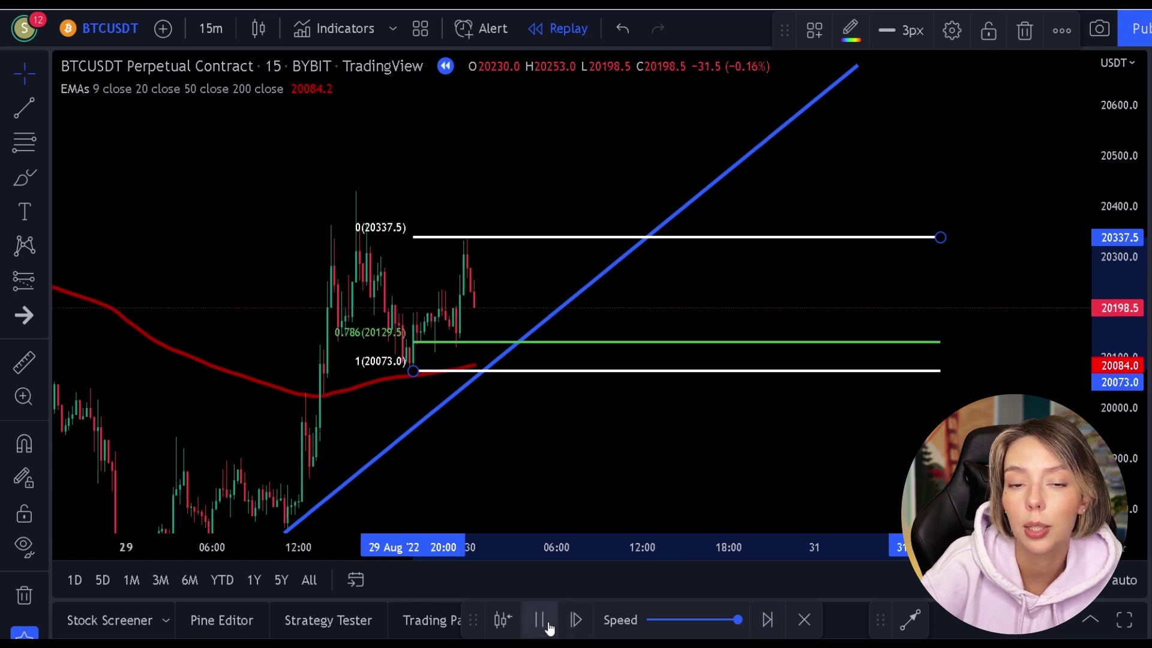
pyautogui.click(548, 627)
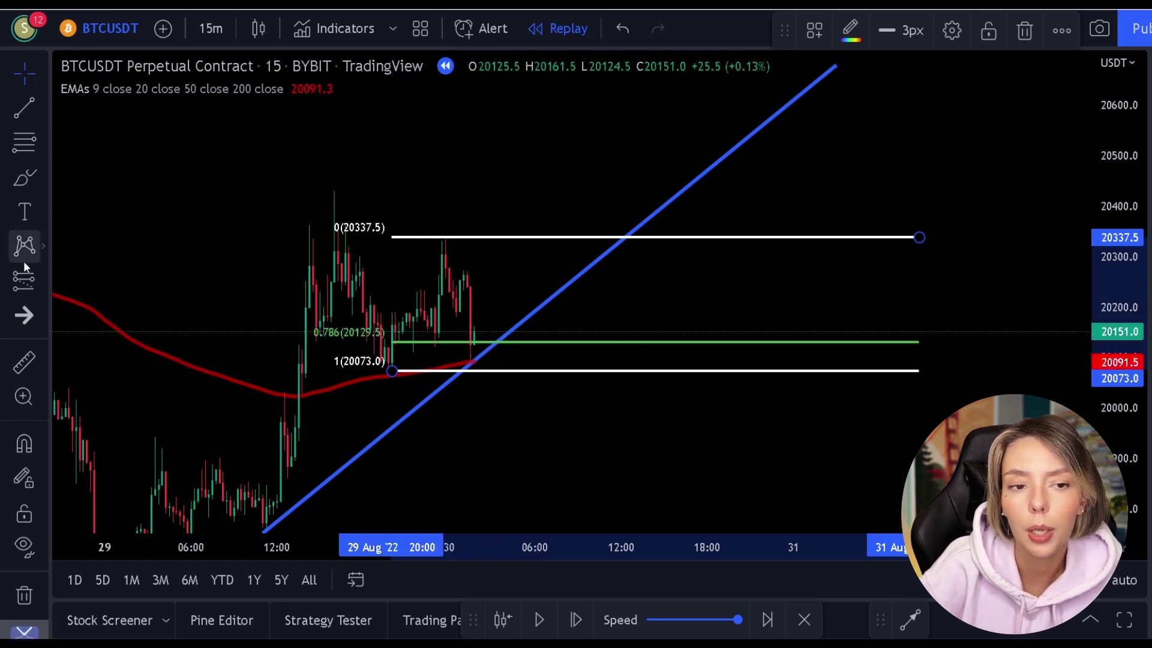
pyautogui.click(20, 276)
pyautogui.click(98, 269)
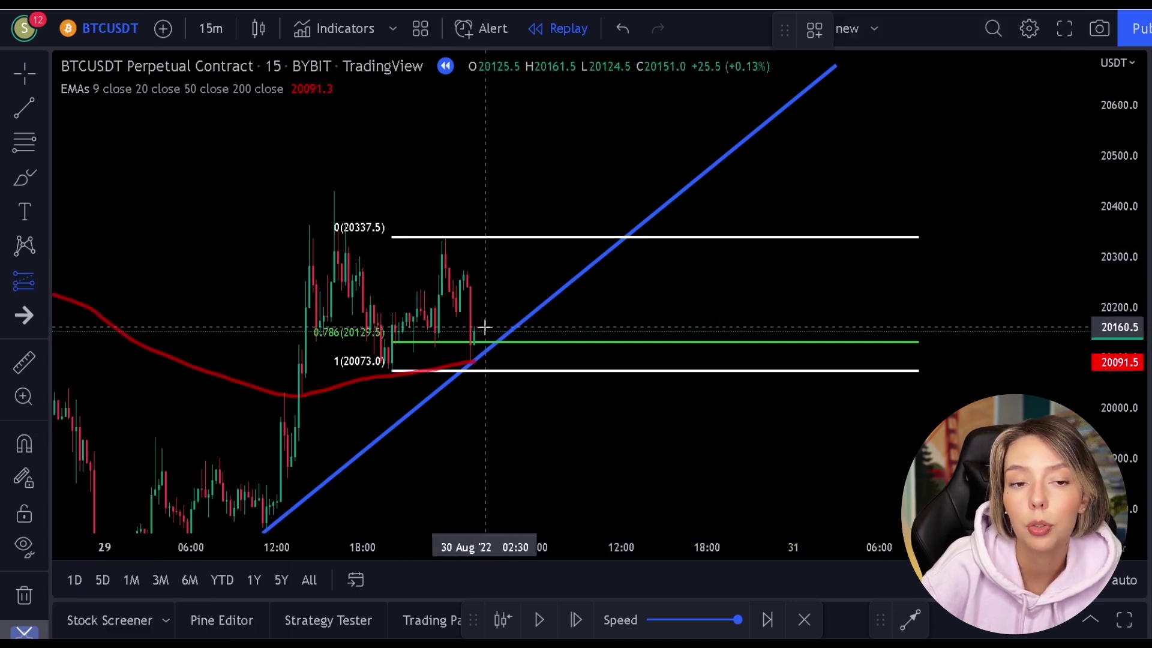
# Place a long position at the 0.786 level, raise its stop closer, widen it rightward, and replay forward.
pyautogui.click(478, 327)
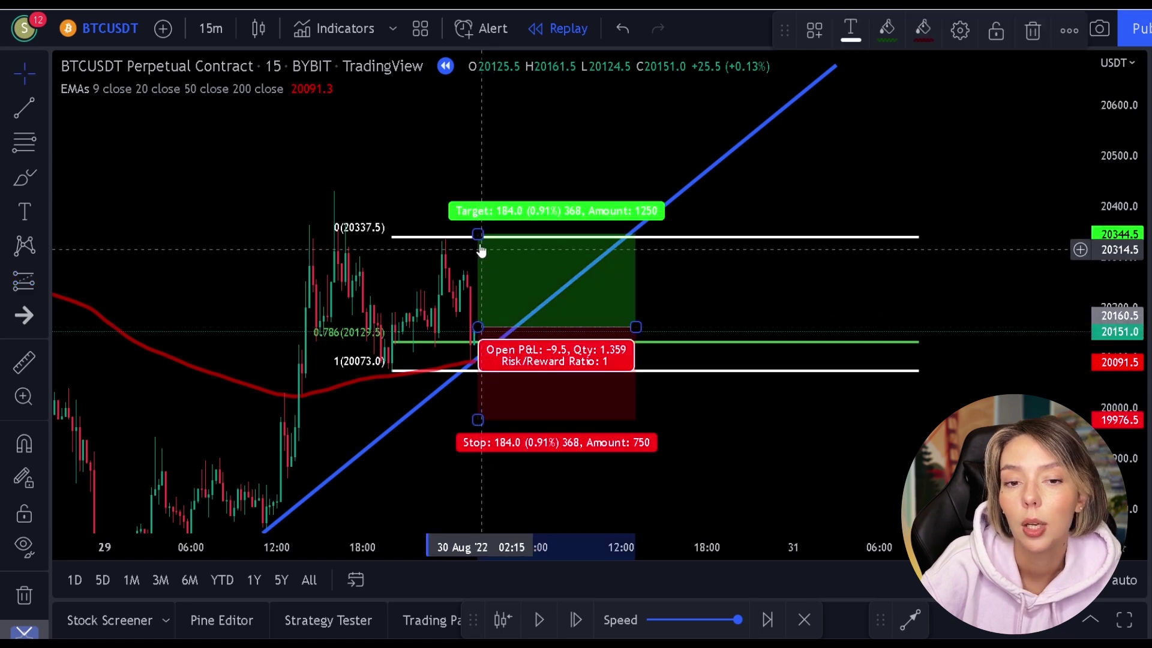
pyautogui.moveTo(478, 419); pyautogui.dragTo(491, 357)
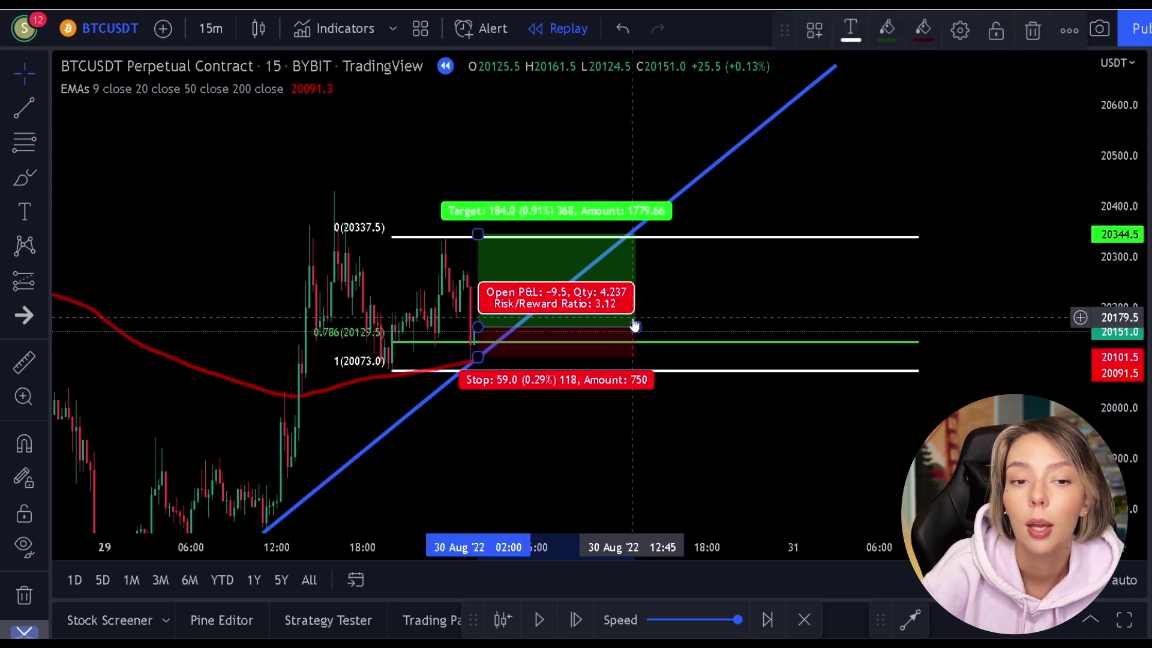
pyautogui.moveTo(636, 325); pyautogui.dragTo(921, 325)
pyautogui.click(980, 282)
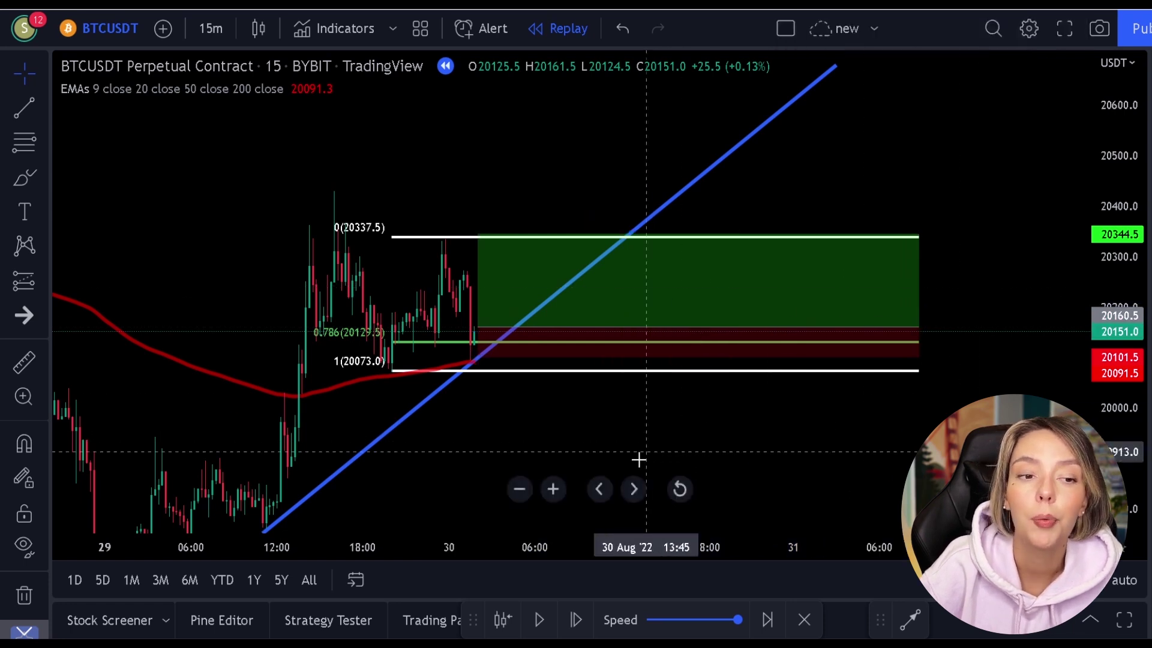
pyautogui.click(537, 624)
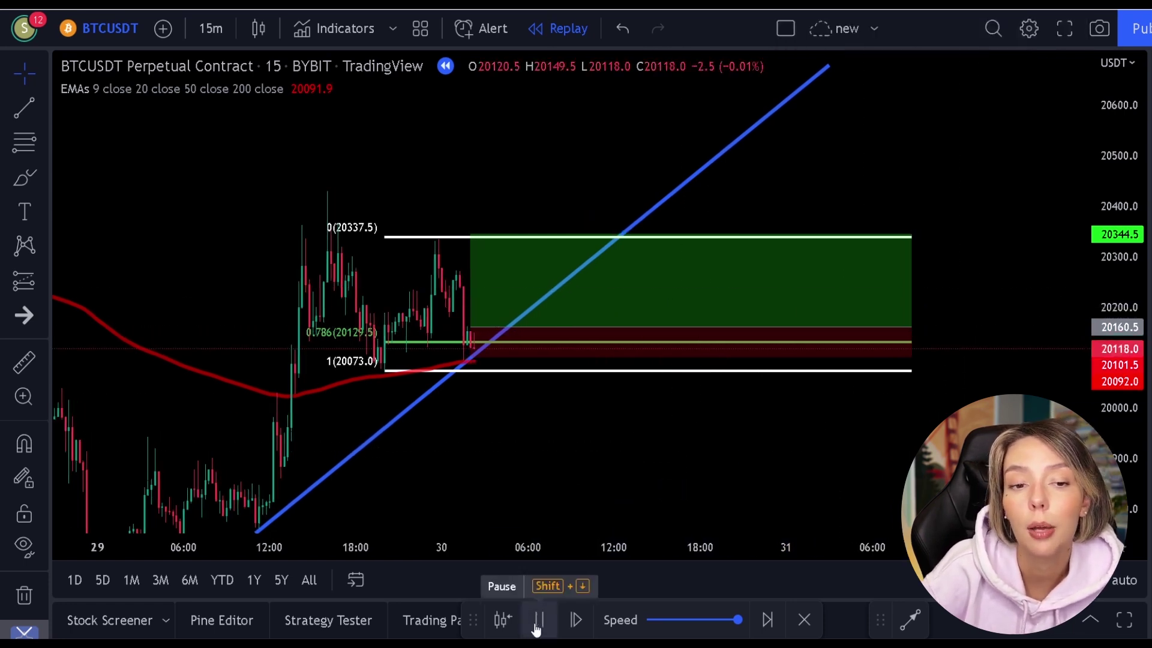
pyautogui.click(537, 624)
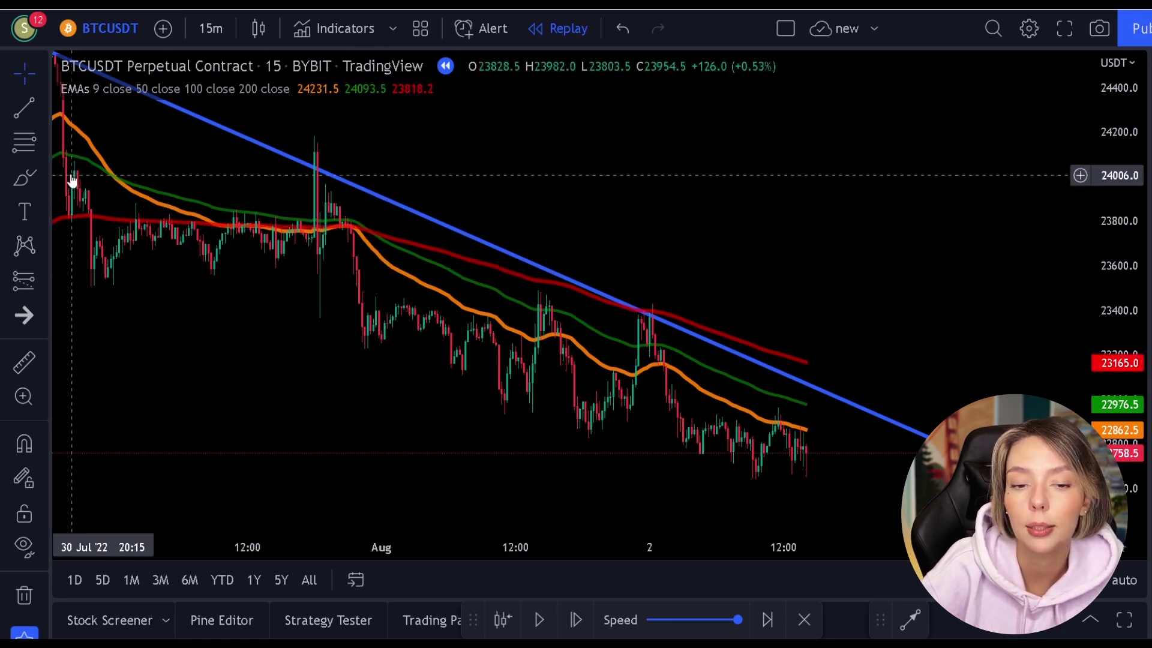
pyautogui.click(27, 151)
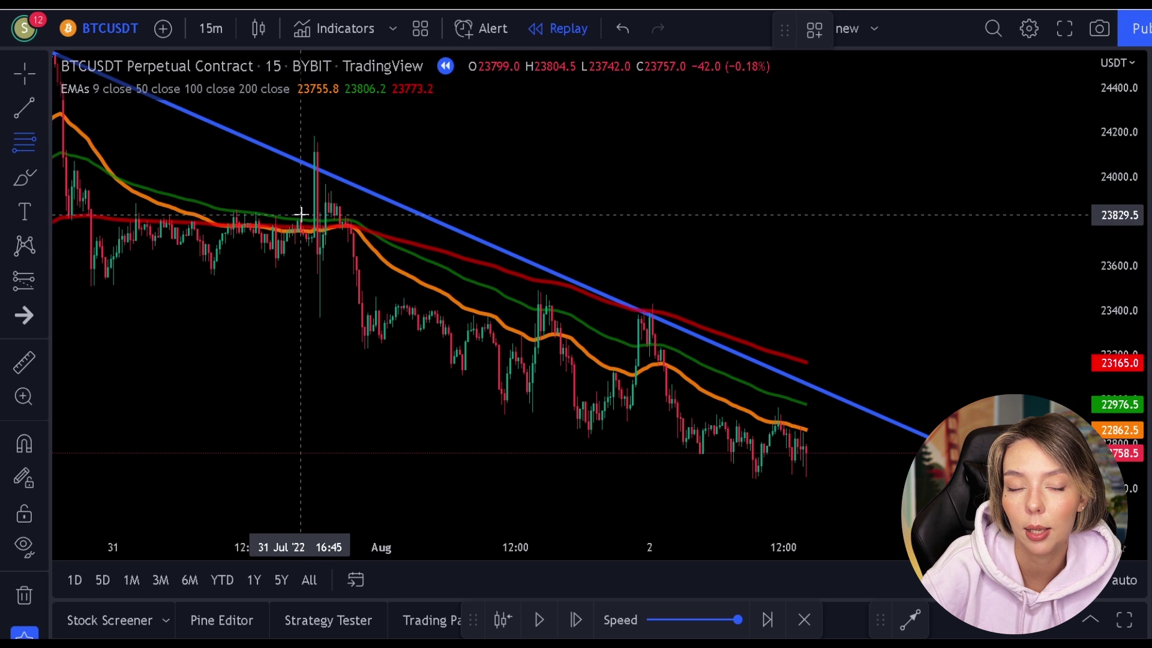
pyautogui.click(324, 204)
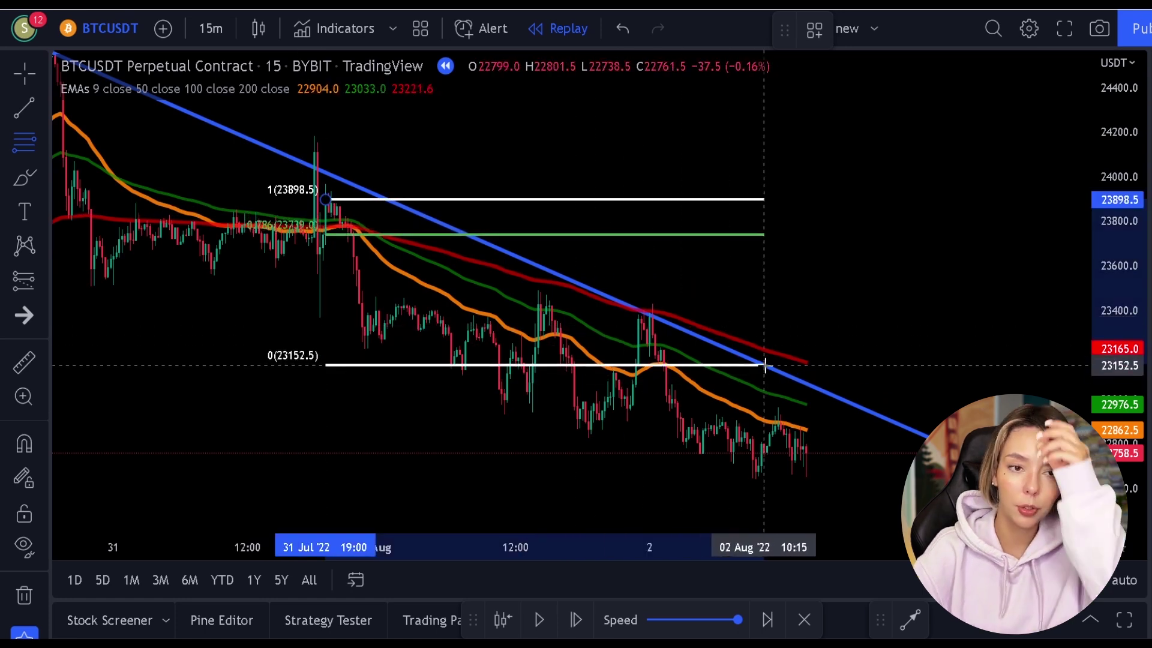
pyautogui.click(792, 340)
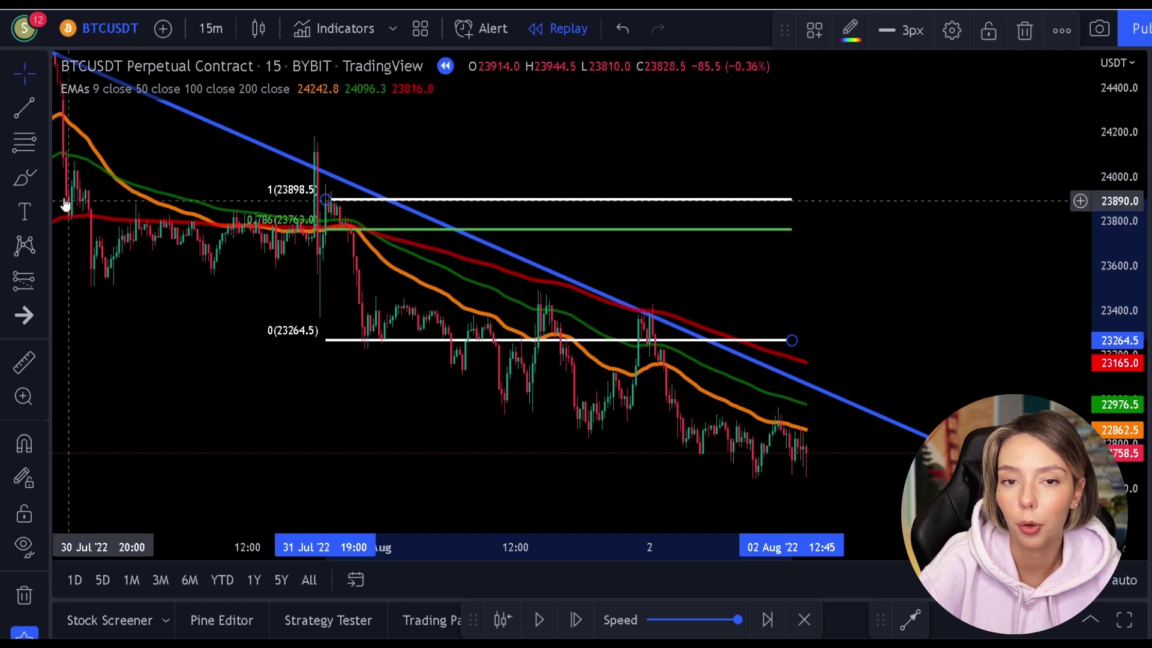
pyautogui.click(27, 178)
pyautogui.moveTo(387, 191)
pyautogui.mouseDown()
pyautogui.moveTo(334, 204)
pyautogui.moveTo(366, 180)
pyautogui.mouseUp()
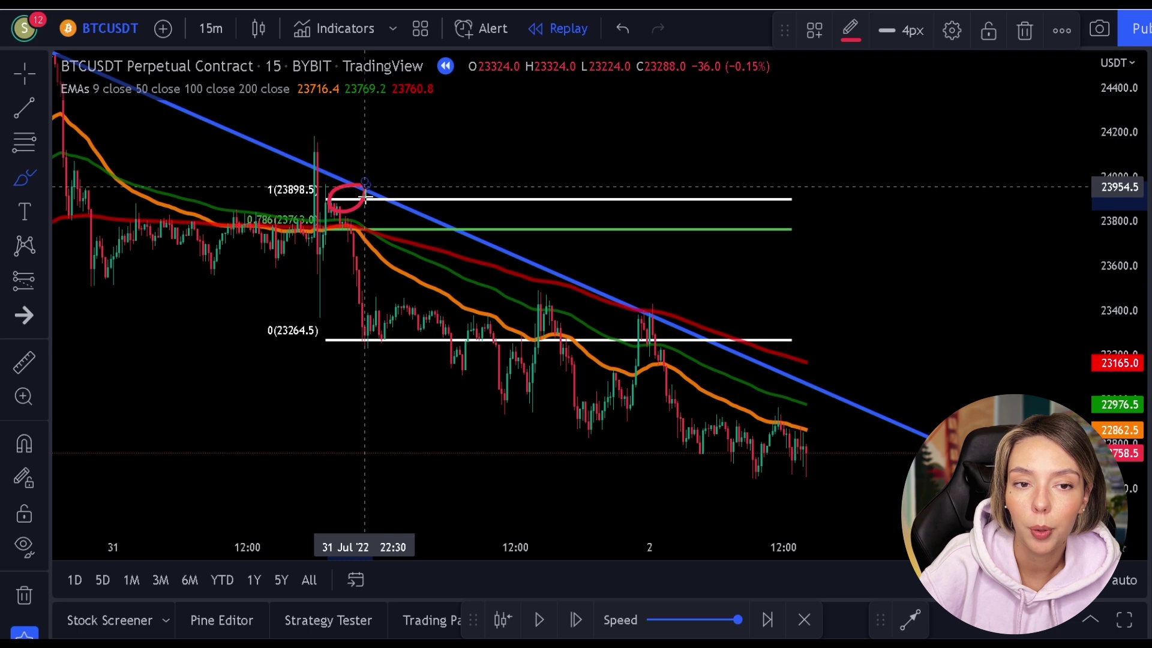
pyautogui.moveTo(382, 321)
pyautogui.mouseDown()
pyautogui.moveTo(382, 357)
pyautogui.moveTo(391, 327)
pyautogui.mouseUp()
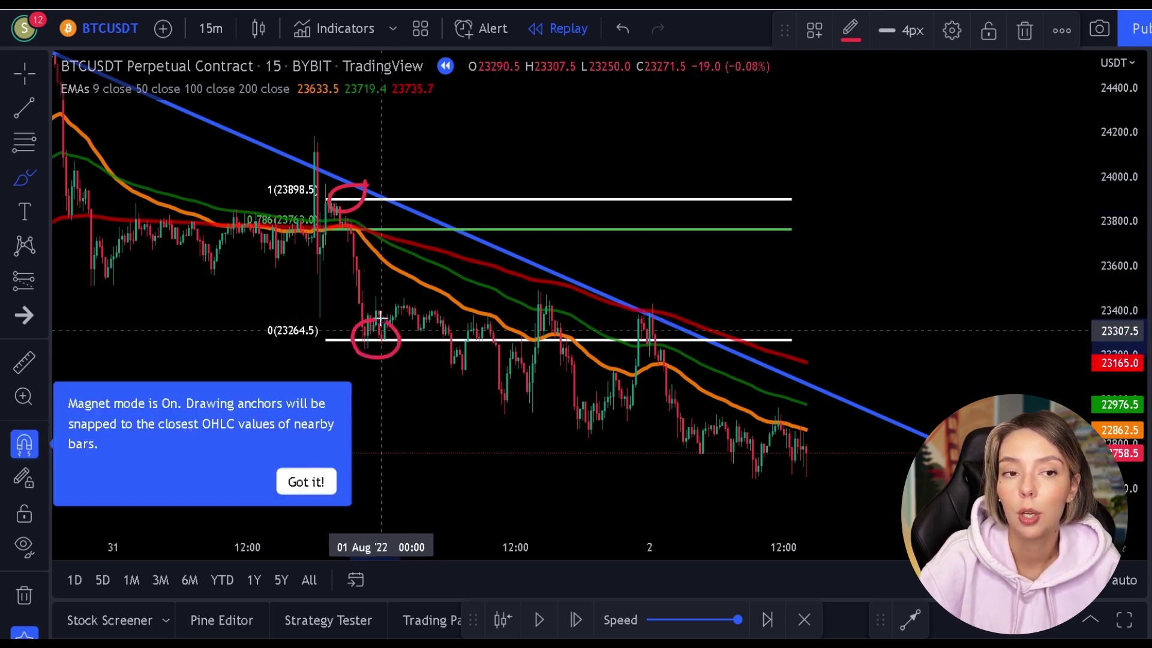
pyautogui.hotkey('ctrl', 'z')
pyautogui.hotkey('ctrl', 'z')
pyautogui.hotkey('ctrl', 'z')
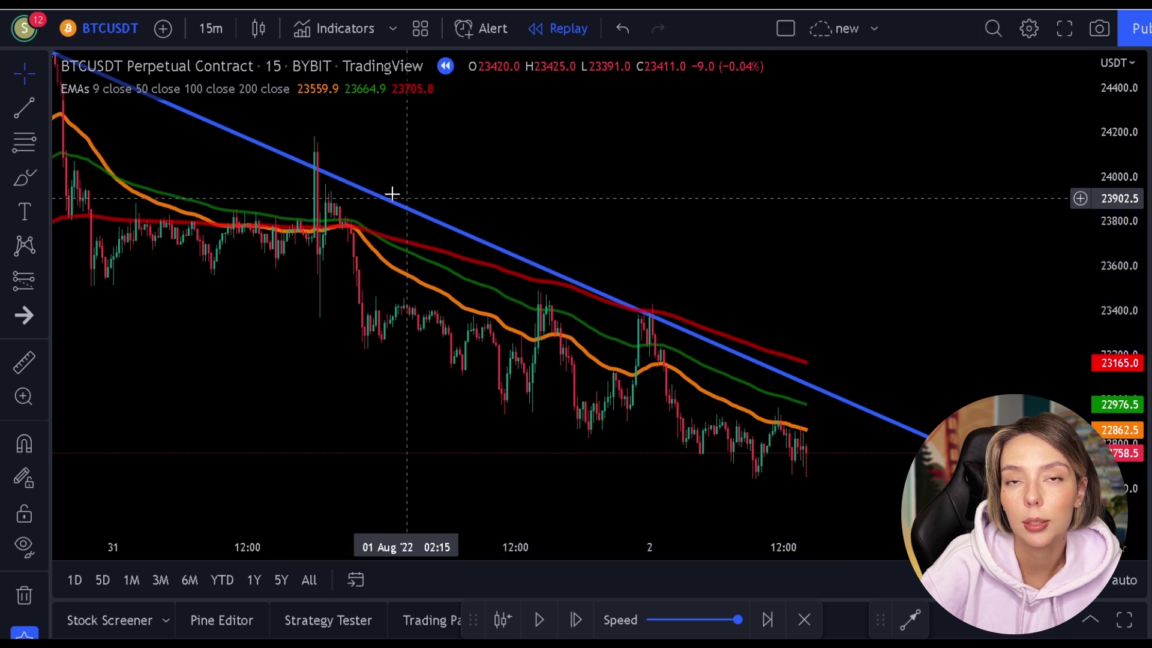
pyautogui.click(27, 143)
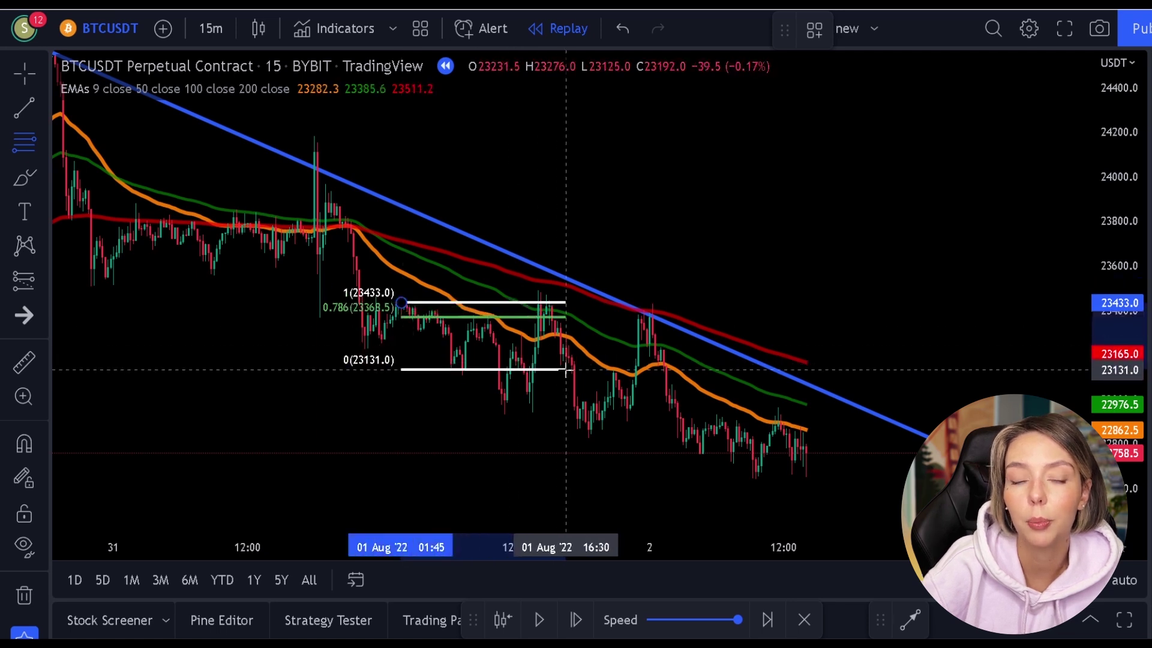
pyautogui.click(711, 371)
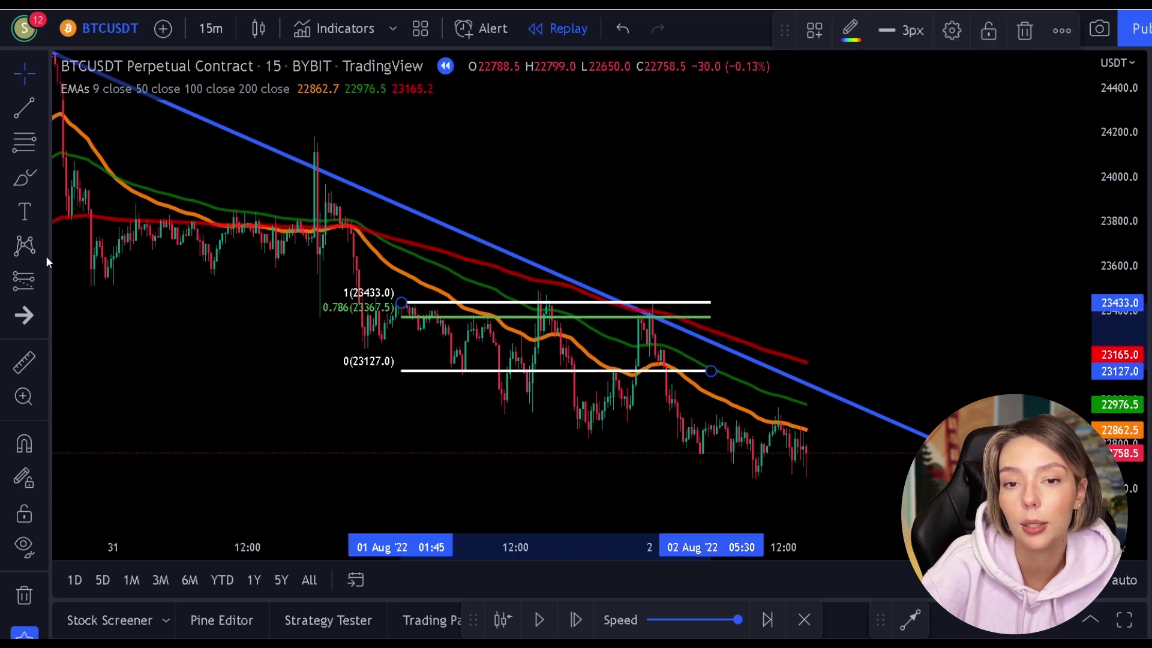
pyautogui.click(30, 276)
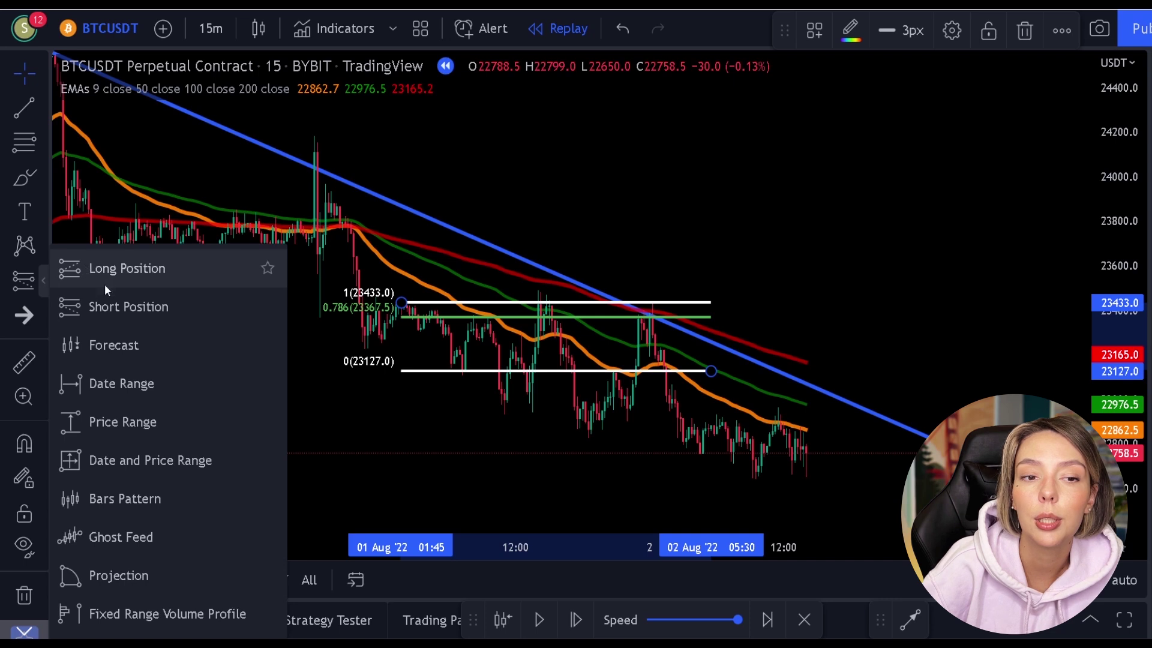
pyautogui.click(108, 306)
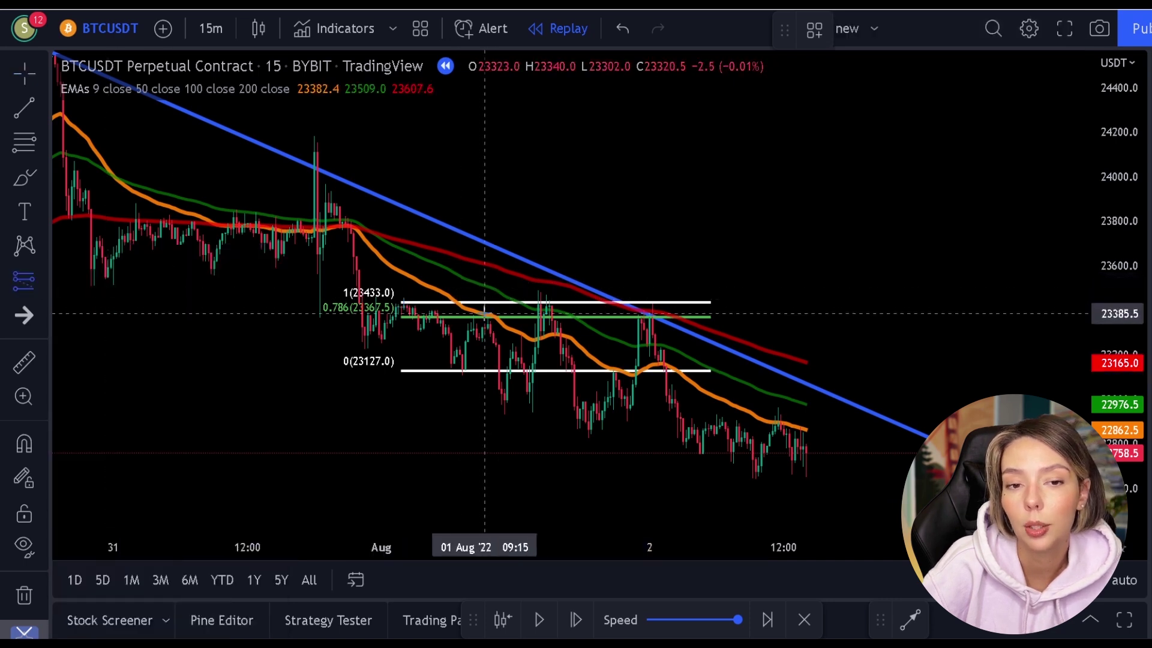
pyautogui.click(487, 321)
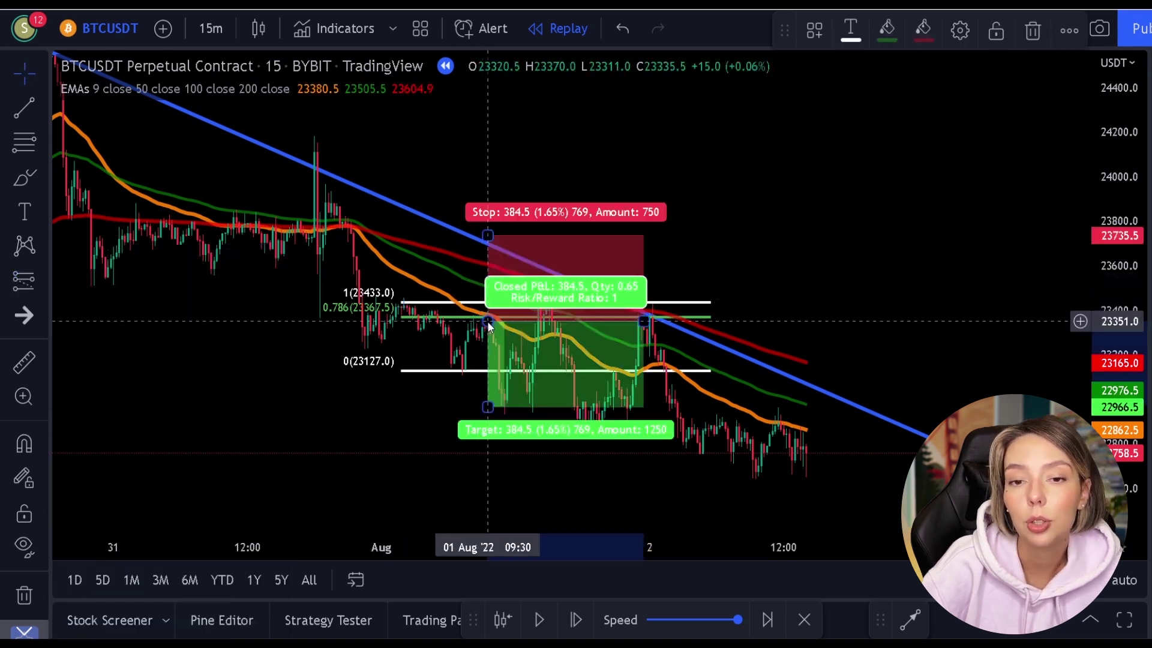
pyautogui.moveTo(488, 235); pyautogui.dragTo(489, 291)
pyautogui.click(751, 226)
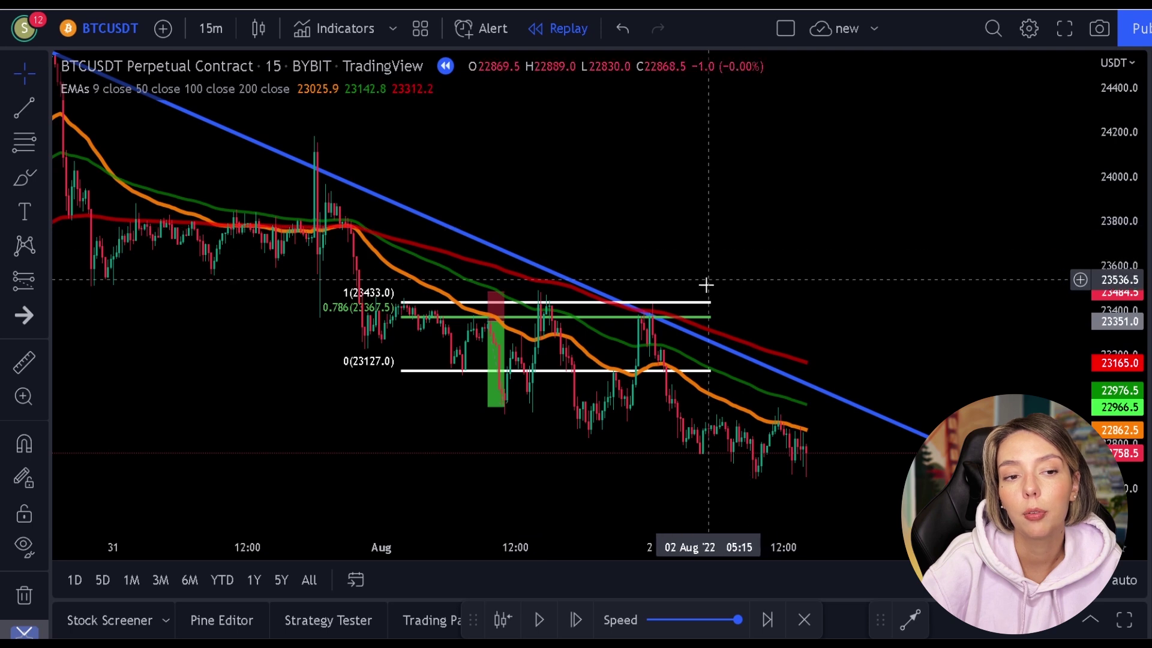
pyautogui.click(493, 323)
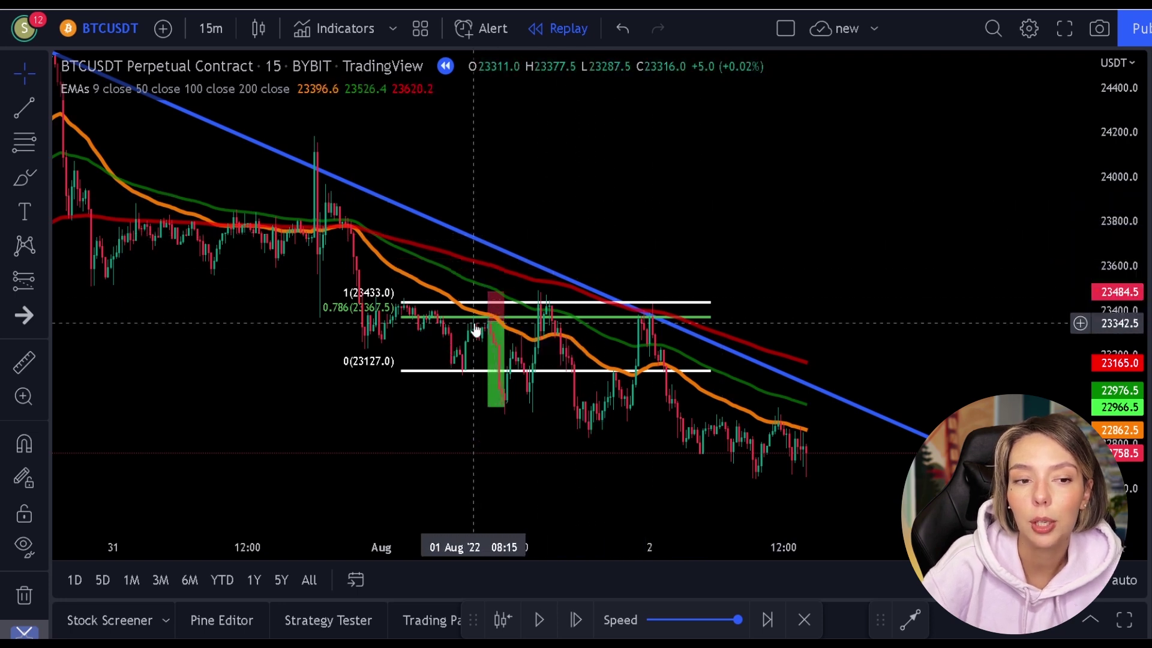
pyautogui.click(579, 324)
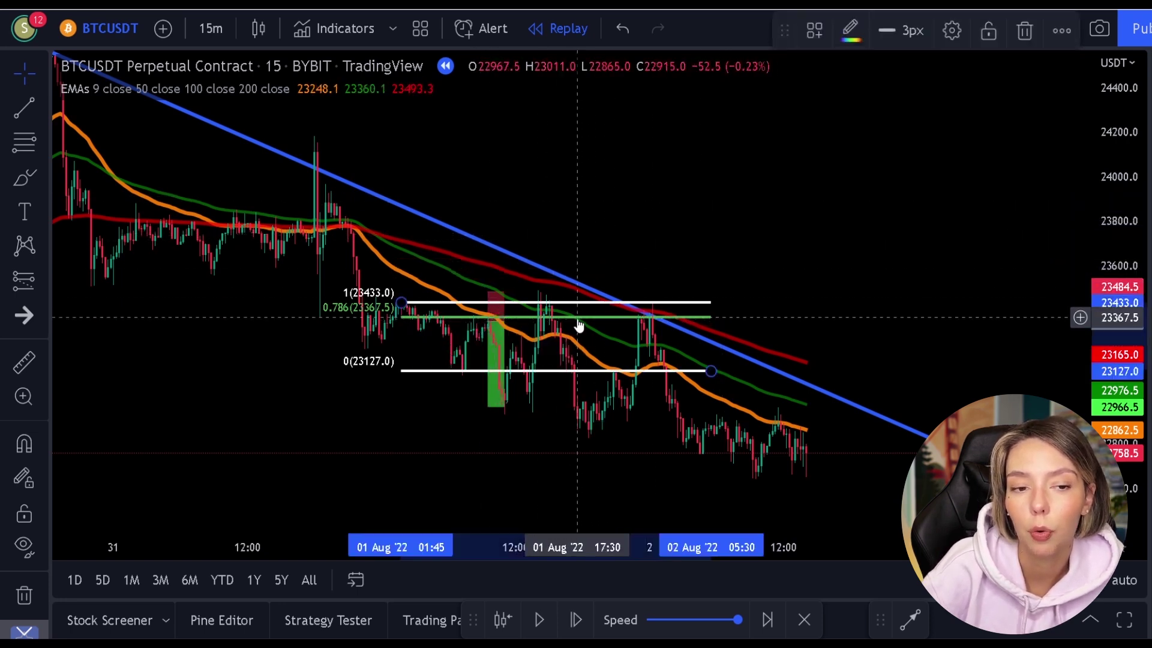
pyautogui.press('Delete')
pyautogui.click(506, 318)
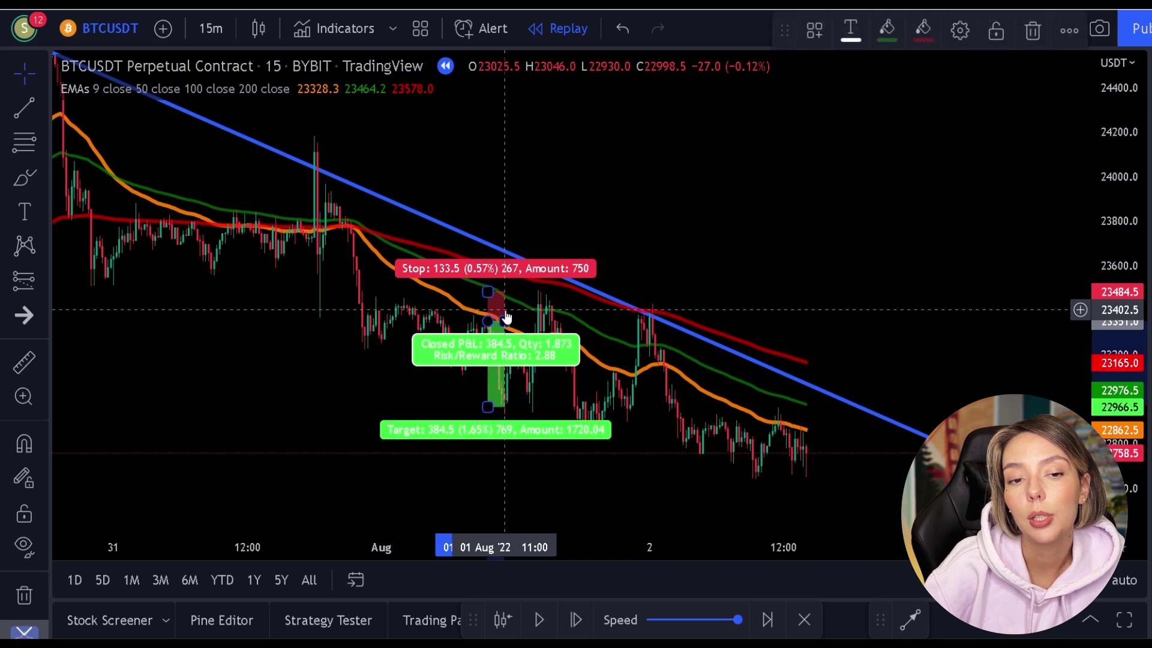
pyautogui.press('Delete')
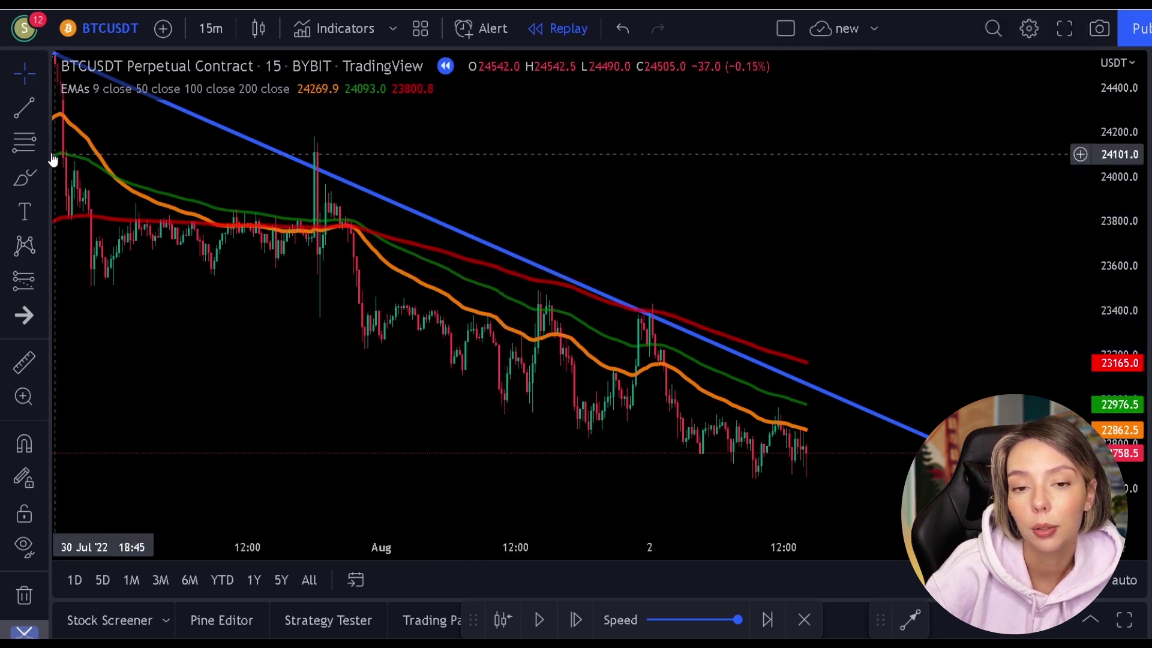
pyautogui.click(35, 146)
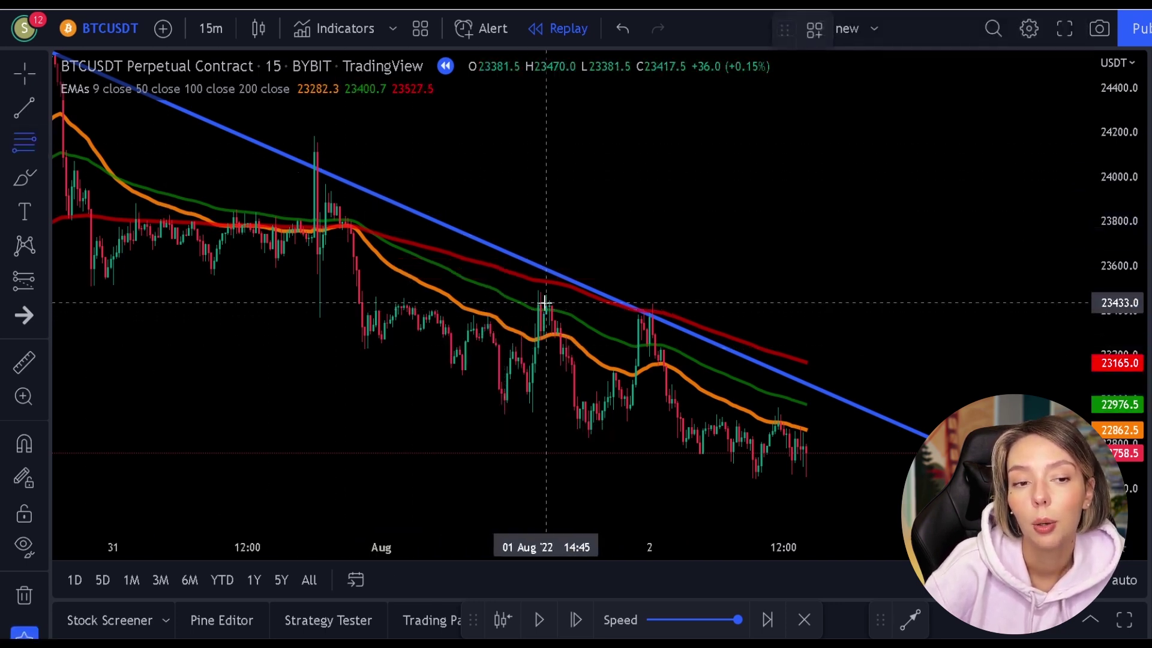
# Drag a Fib retracement from the 23437 high to the 22868 low; brush-circle the downtrend touch, then undo it.
pyautogui.moveTo(540, 301)
pyautogui.mouseDown()
pyautogui.moveTo(645, 442)
pyautogui.moveTo(795, 428)
pyautogui.mouseUp()
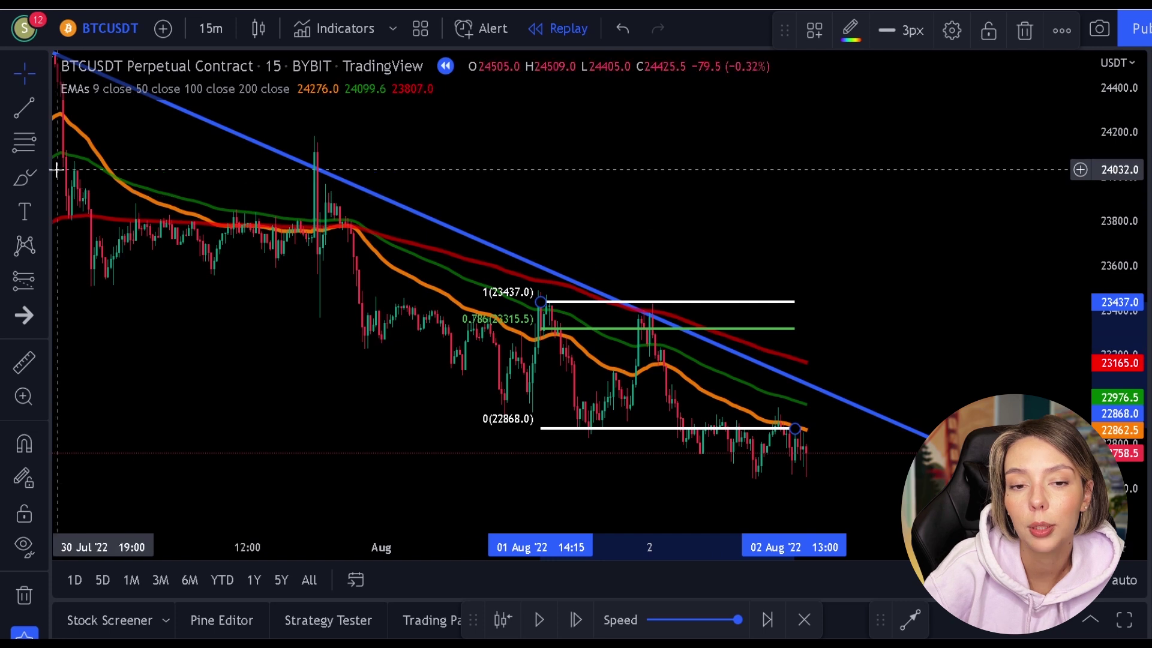
pyautogui.click(24, 178)
pyautogui.moveTo(654, 303); pyautogui.dragTo(661, 313)
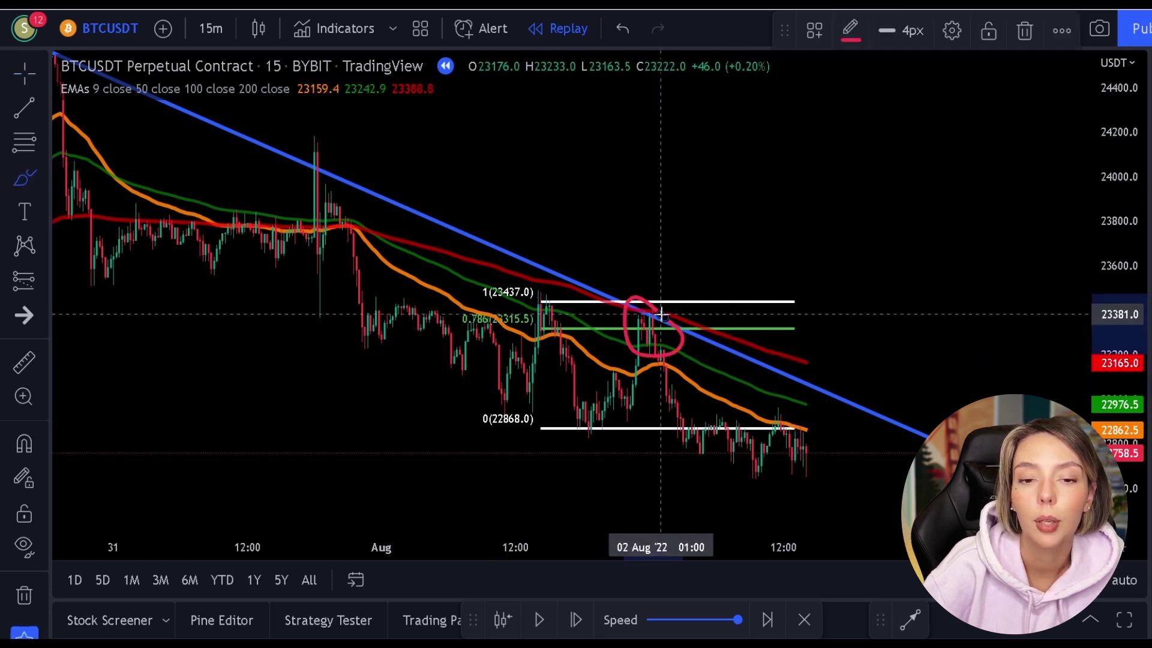
pyautogui.hotkey('ctrl', 'z')
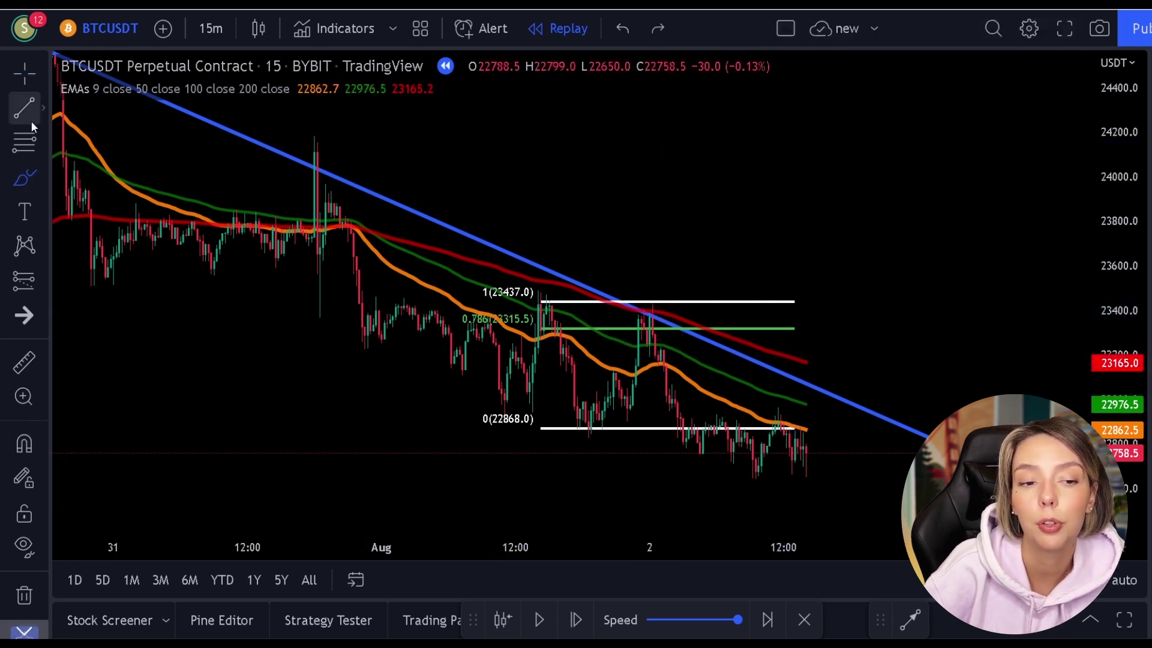
pyautogui.click(23, 279)
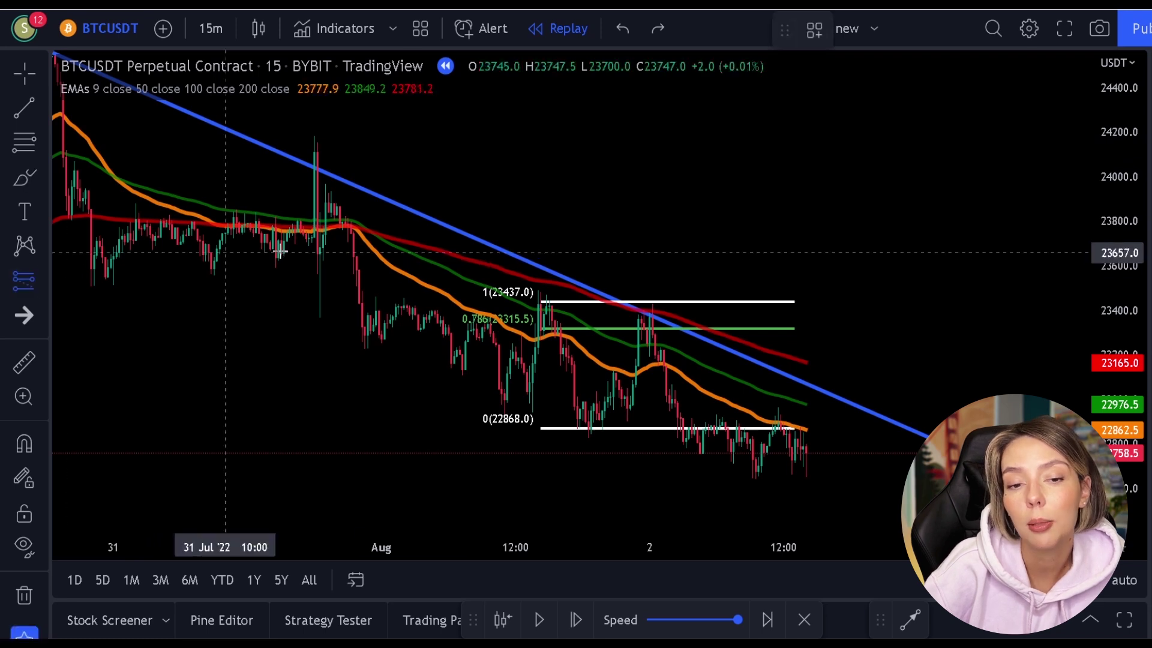
pyautogui.click(43, 280)
# Place a narrow short position at the 0.786 line: stop 23510, target 22838, risk/reward 3.59.
pyautogui.click(128, 301)
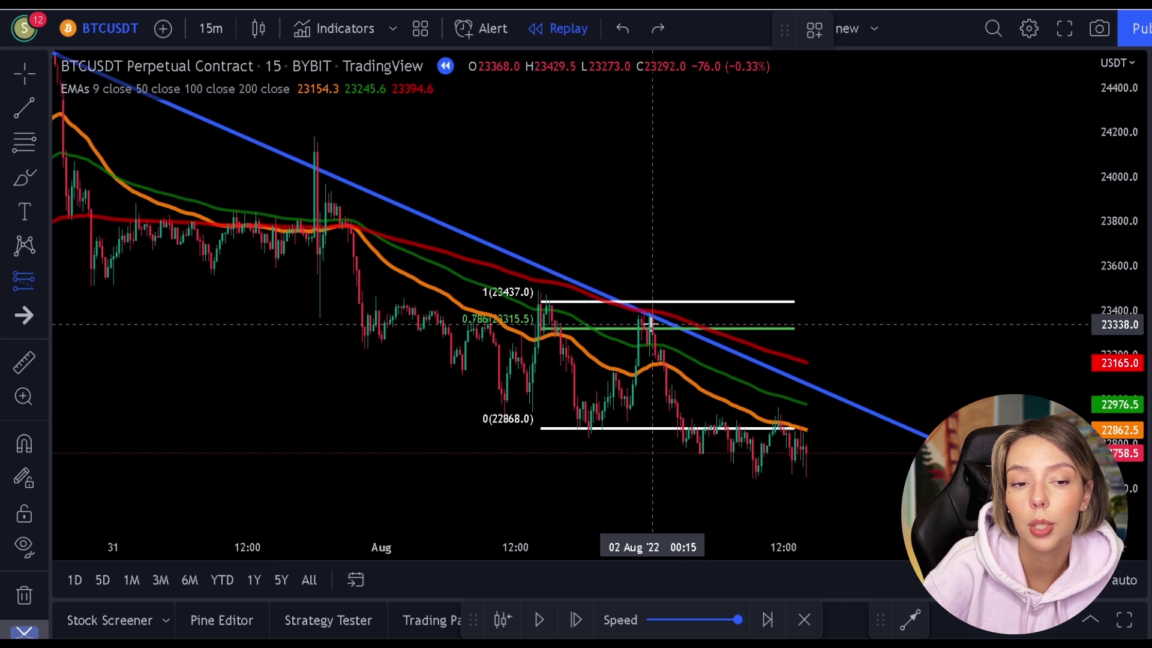
pyautogui.click(648, 318)
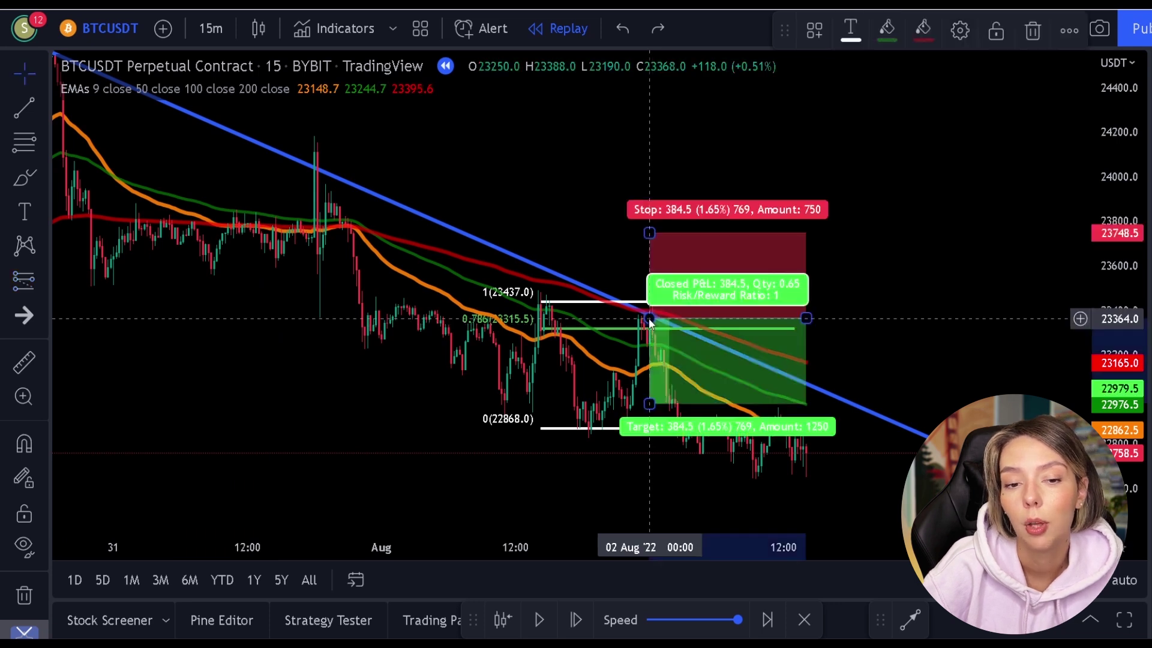
pyautogui.moveTo(649, 234); pyautogui.dragTo(649, 286)
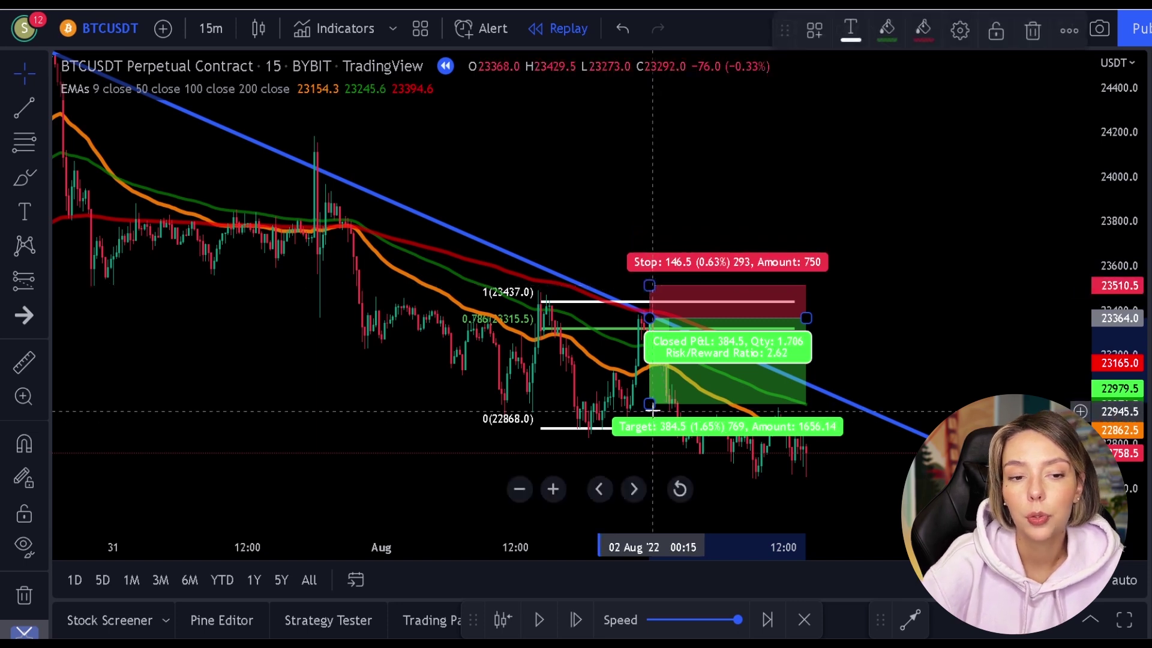
pyautogui.moveTo(649, 404); pyautogui.dragTo(655, 436)
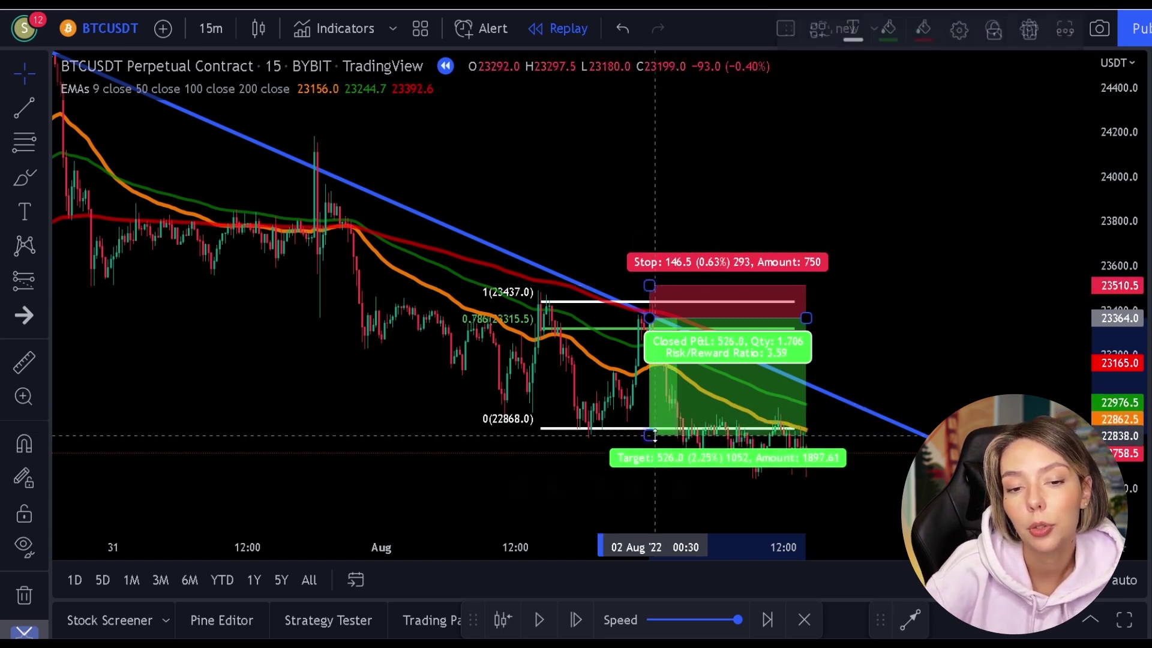
pyautogui.moveTo(806, 318)
pyautogui.mouseDown()
pyautogui.moveTo(693, 327)
pyautogui.moveTo(667, 336)
pyautogui.moveTo(677, 342)
pyautogui.mouseUp()
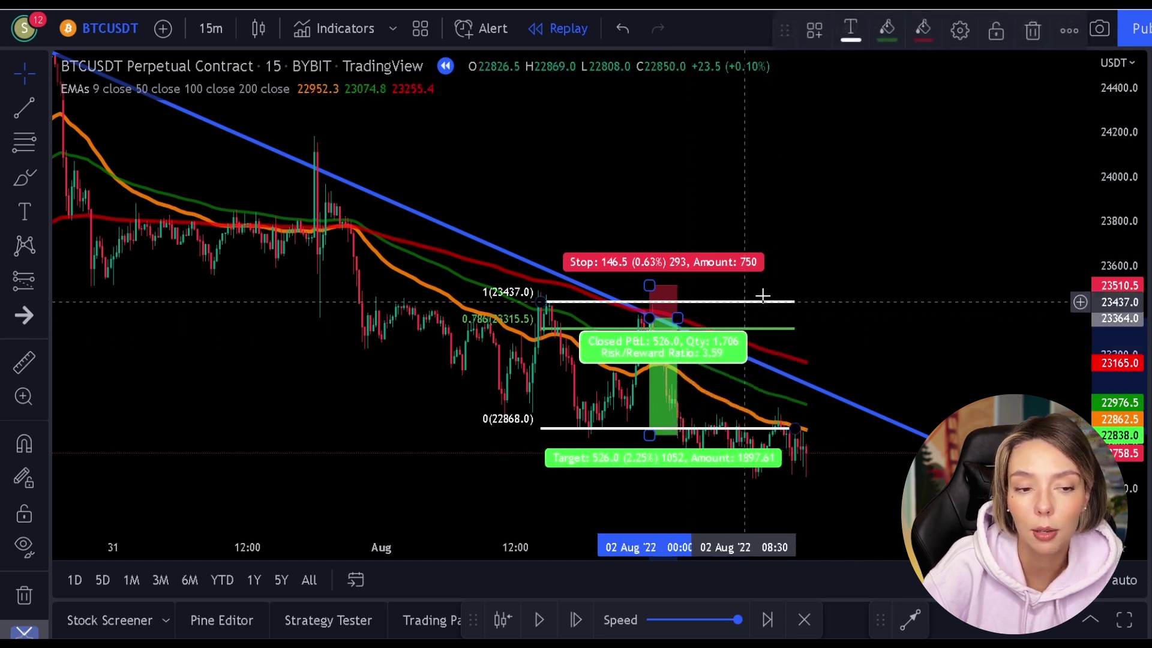
pyautogui.click(808, 252)
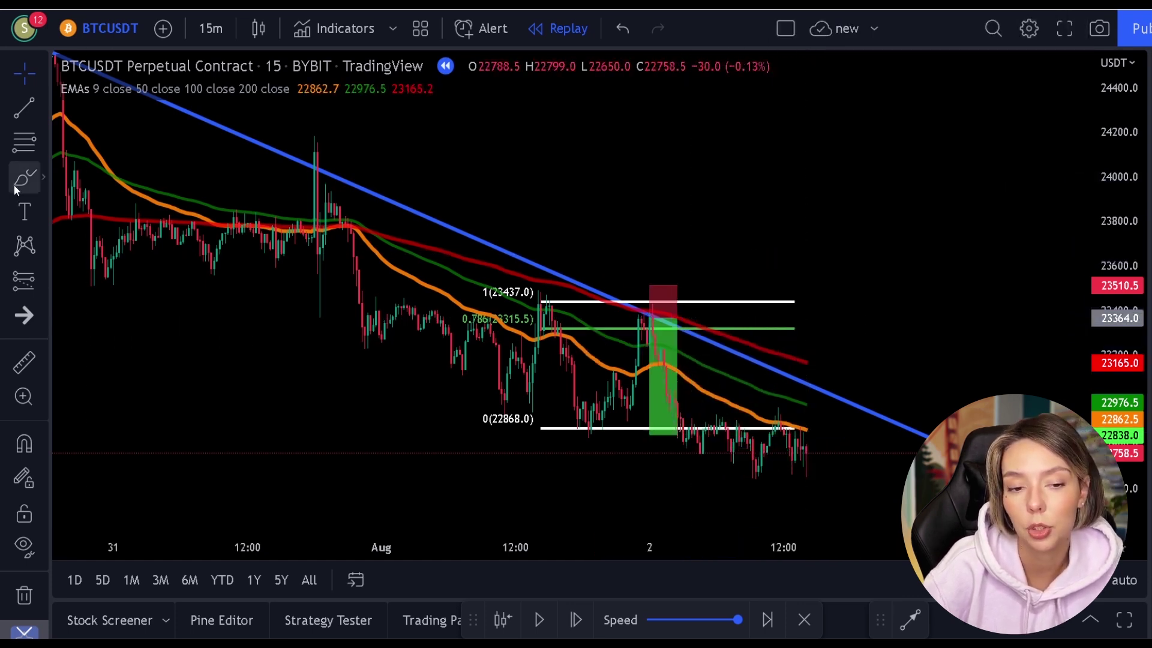